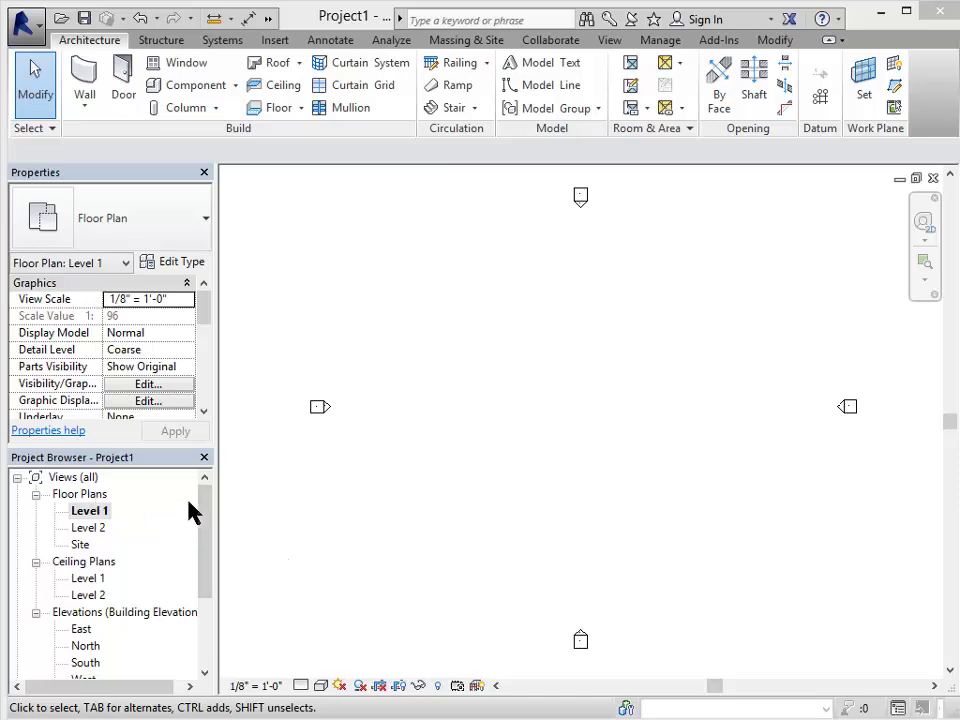
Scroll the Project Browser to Building Elevations and select the East view
{"action": "left_click_drag", "start_coordinate": [207, 503], "coordinate": [175, 539]}
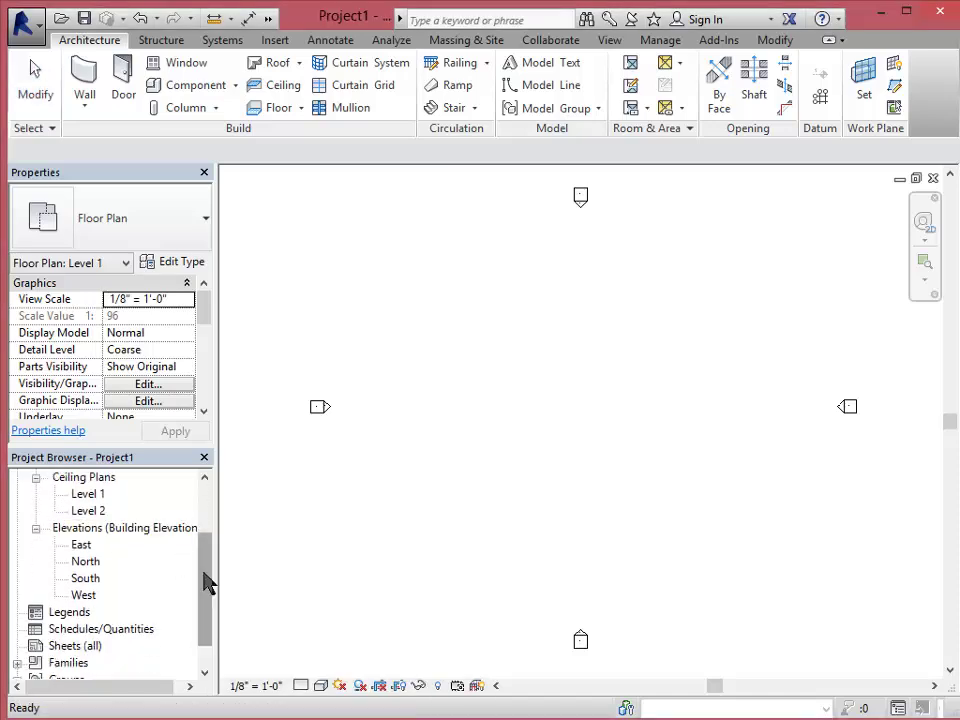
{"action": "left_click_drag", "start_coordinate": [207, 583], "coordinate": [171, 564]}
{"action": "left_click", "coordinate": [80, 546]}
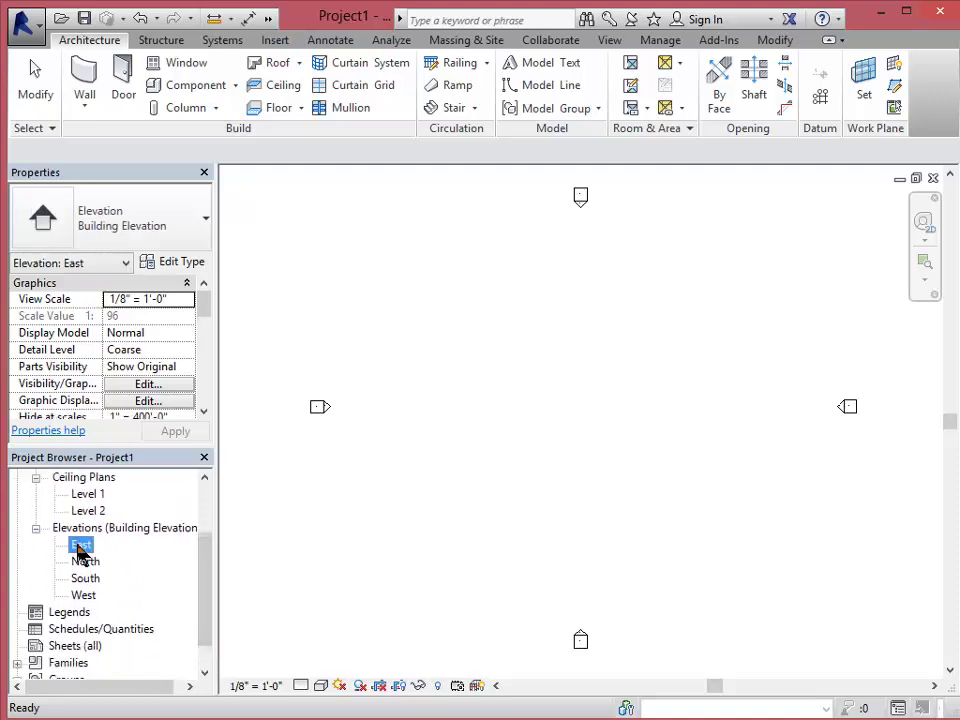
Open the East elevation showing the Level 1 and Level 2 datum lines
{"action": "double_click", "coordinate": [80, 546]}
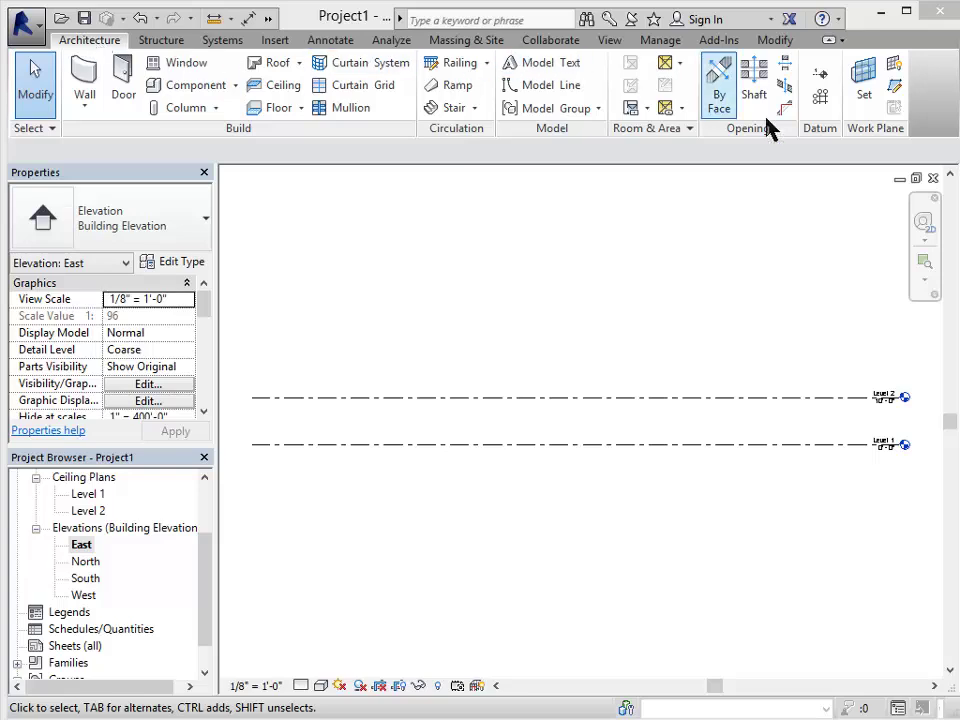
Draw Level 3 above Level 2 and set its spacing to 12'
{"action": "left_click", "coordinate": [820, 80]}
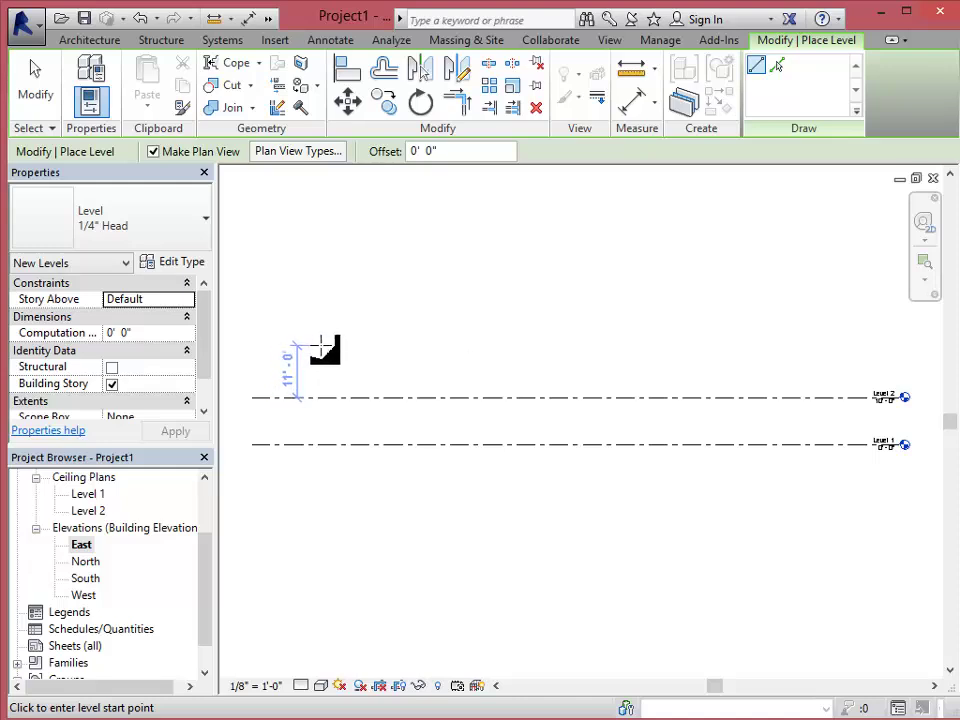
{"action": "left_click", "coordinate": [252, 345]}
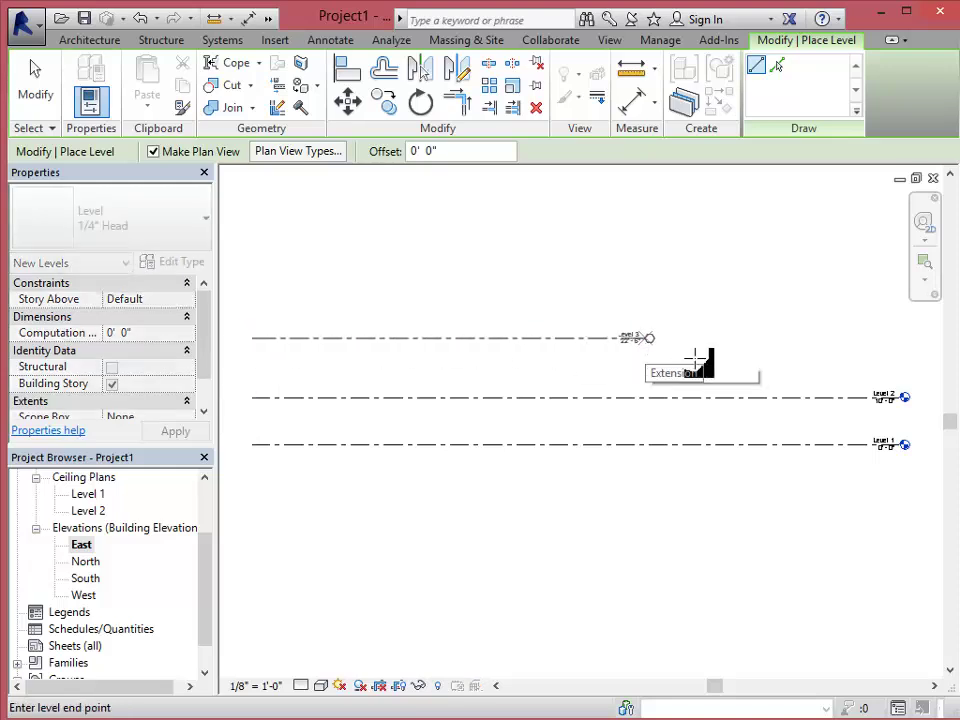
{"action": "left_click", "coordinate": [903, 343]}
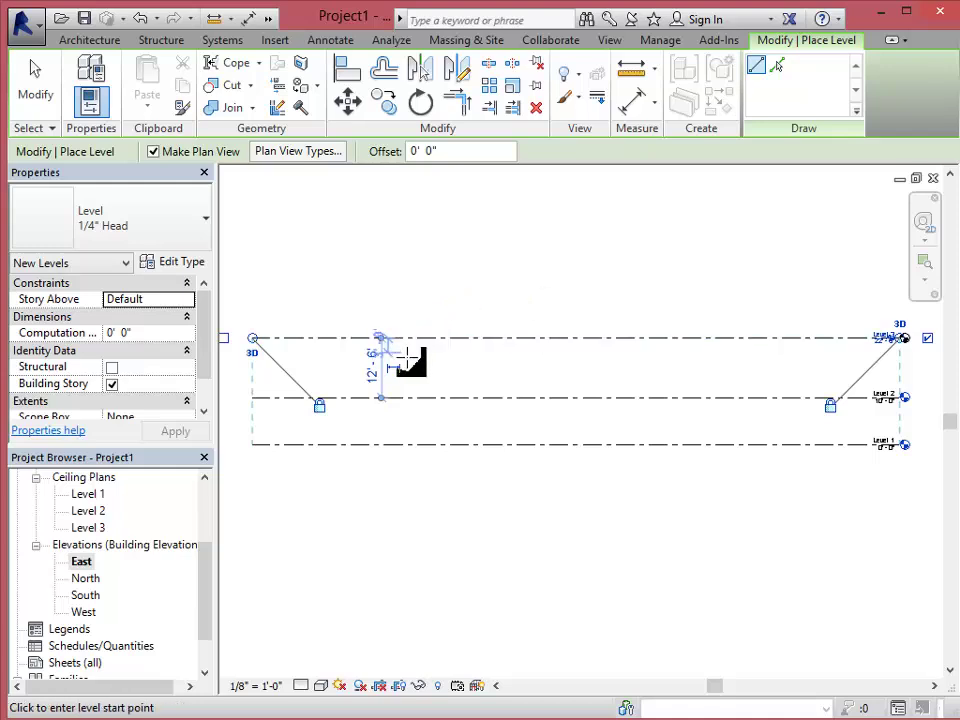
{"action": "left_click", "coordinate": [372, 367]}
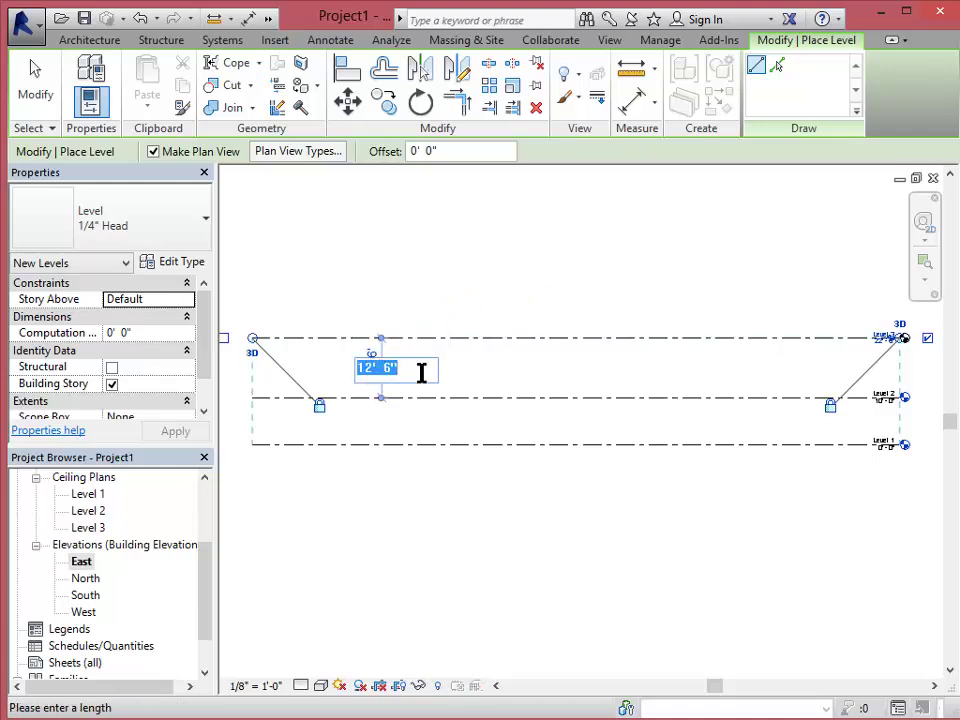
{"action": "type", "text": "12'"}
{"action": "key", "text": "Return"}
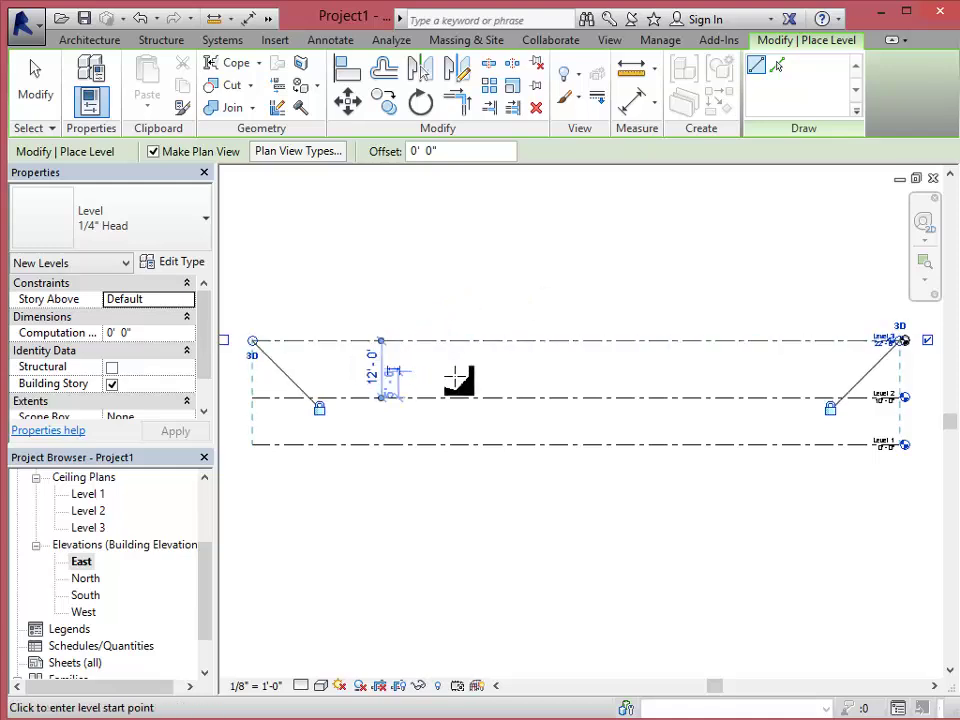
Draw Level 4 above Level 3, also spaced 12' higher
{"action": "left_click", "coordinate": [253, 290]}
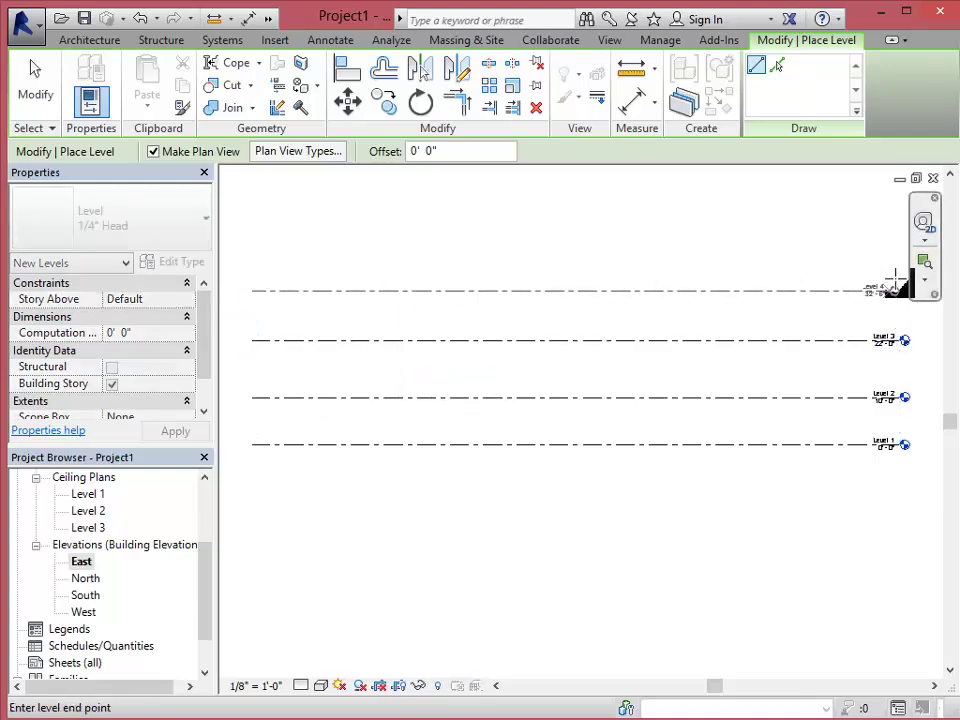
{"action": "left_click", "coordinate": [901, 289]}
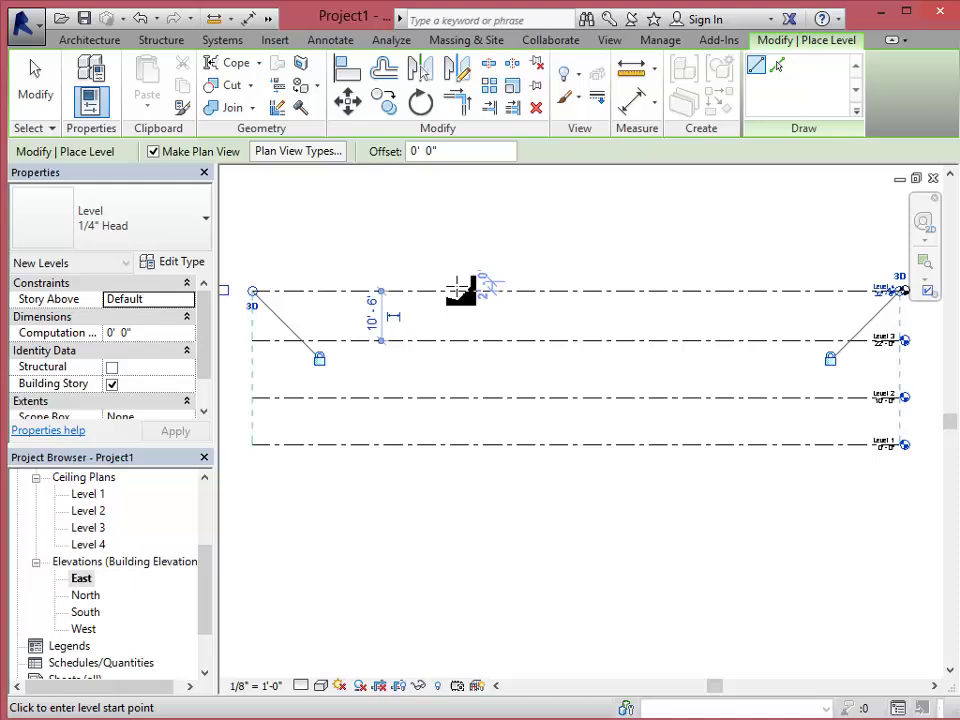
{"action": "left_click", "coordinate": [372, 320]}
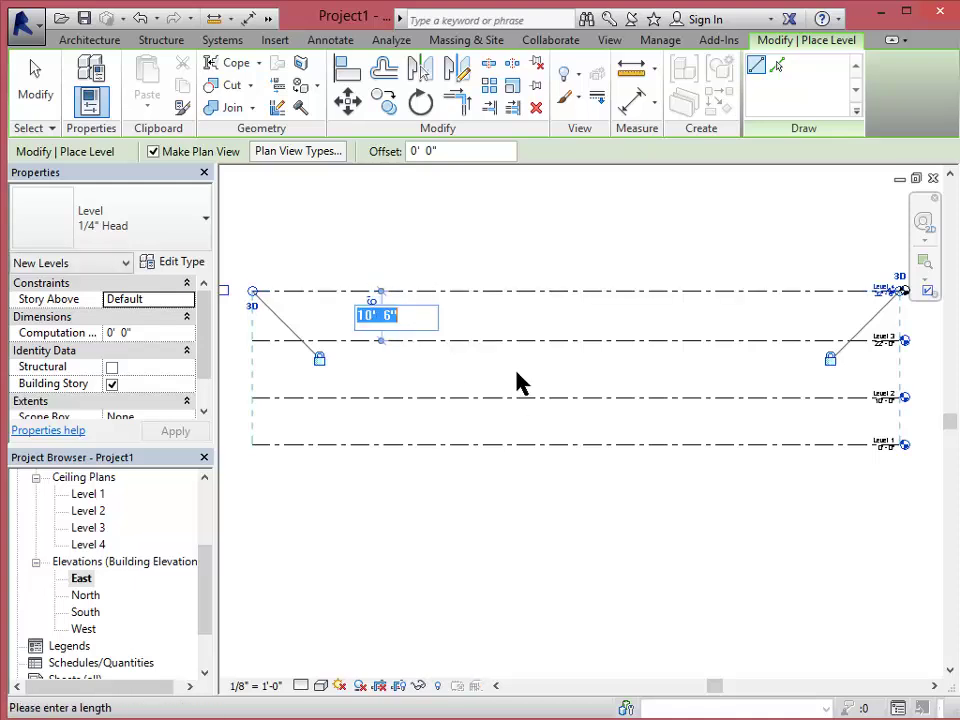
{"action": "type", "text": "12"}
{"action": "key", "text": "Return"}
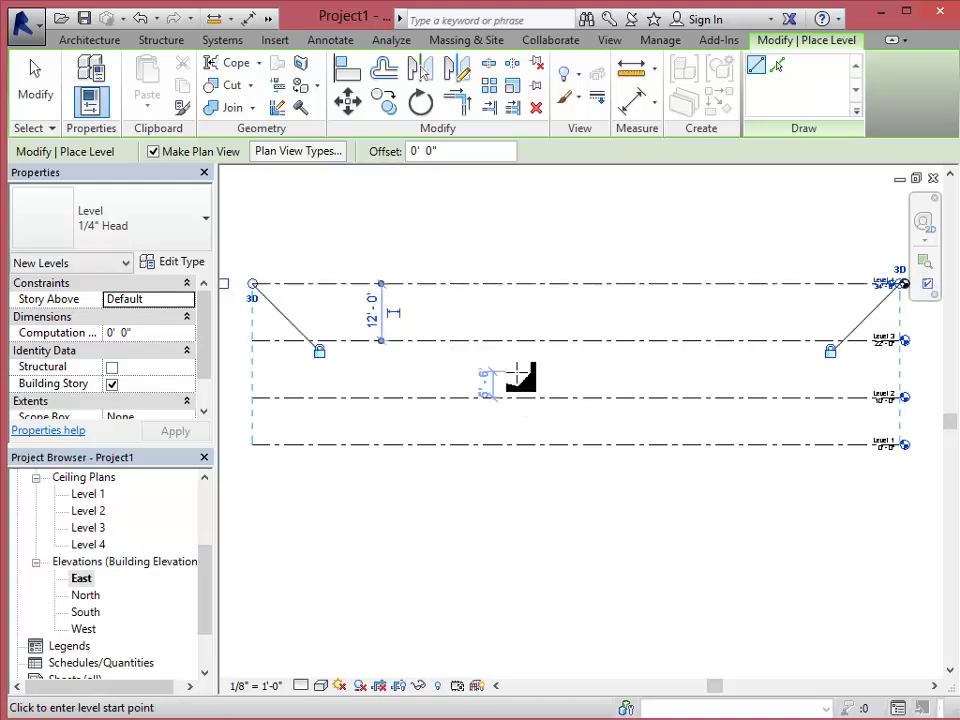
{"action": "scroll", "coordinate": [716, 412], "scroll_direction": "down", "scroll_amount": 2}
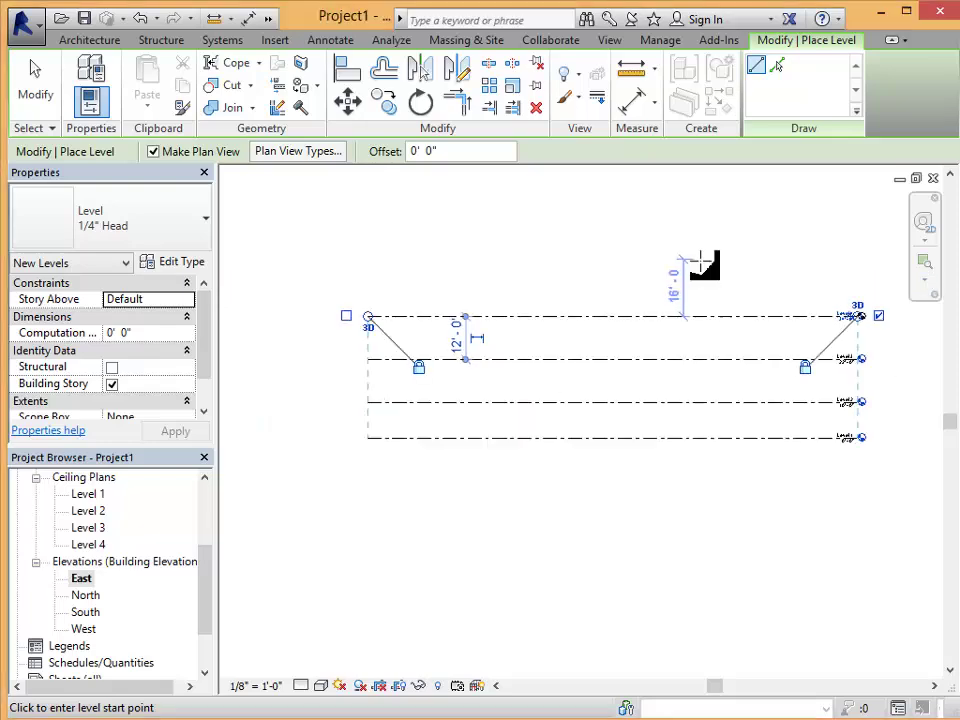
Set the distance between Level 1 and Level 2 to 12'
{"action": "left_click", "coordinate": [30, 89]}
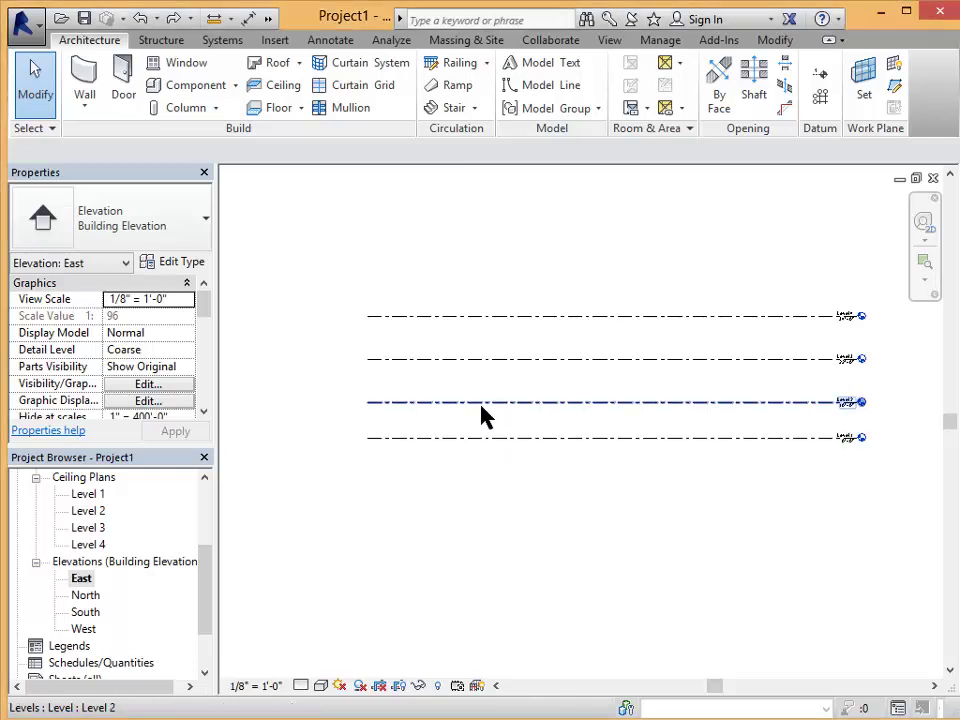
{"action": "left_click", "coordinate": [488, 438]}
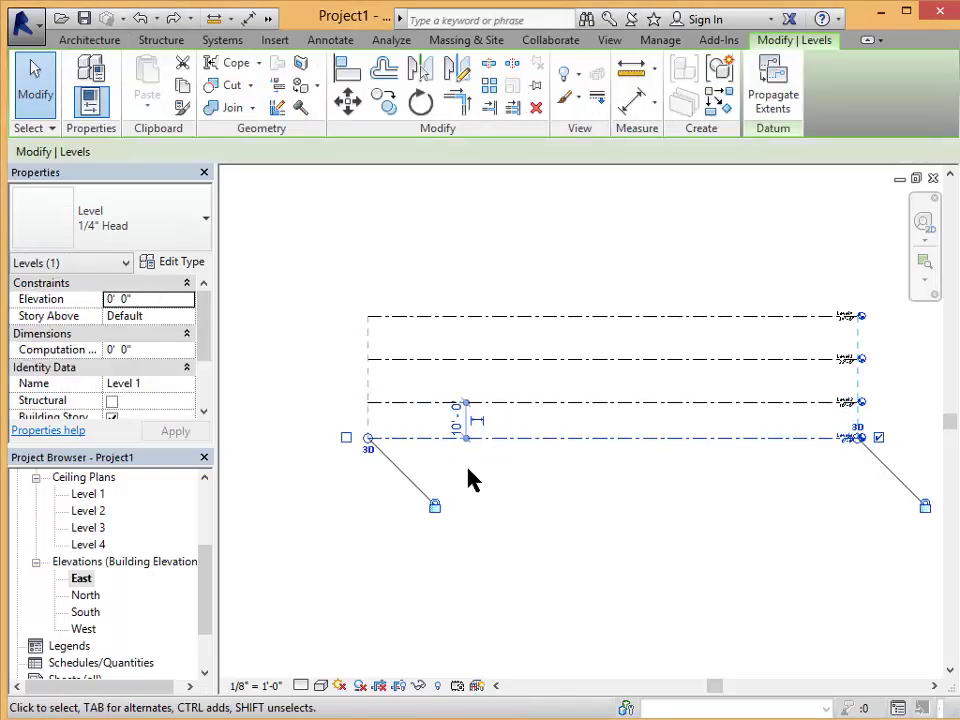
{"action": "left_click", "coordinate": [455, 425]}
{"action": "type", "text": "12'"}
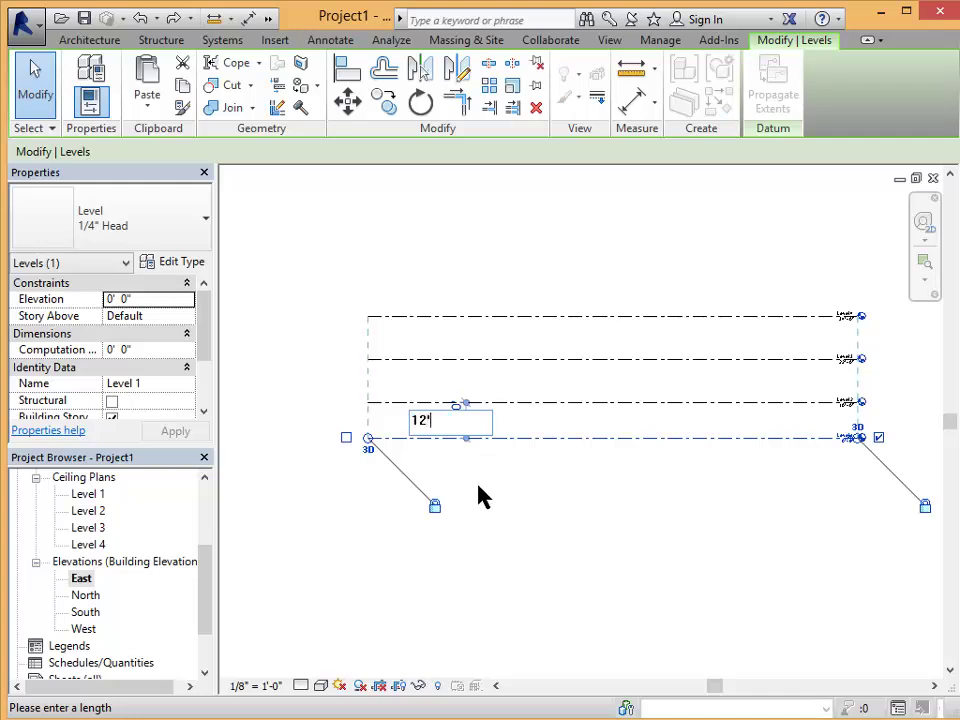
{"action": "key", "text": "Return"}
{"action": "left_click", "coordinate": [492, 505]}
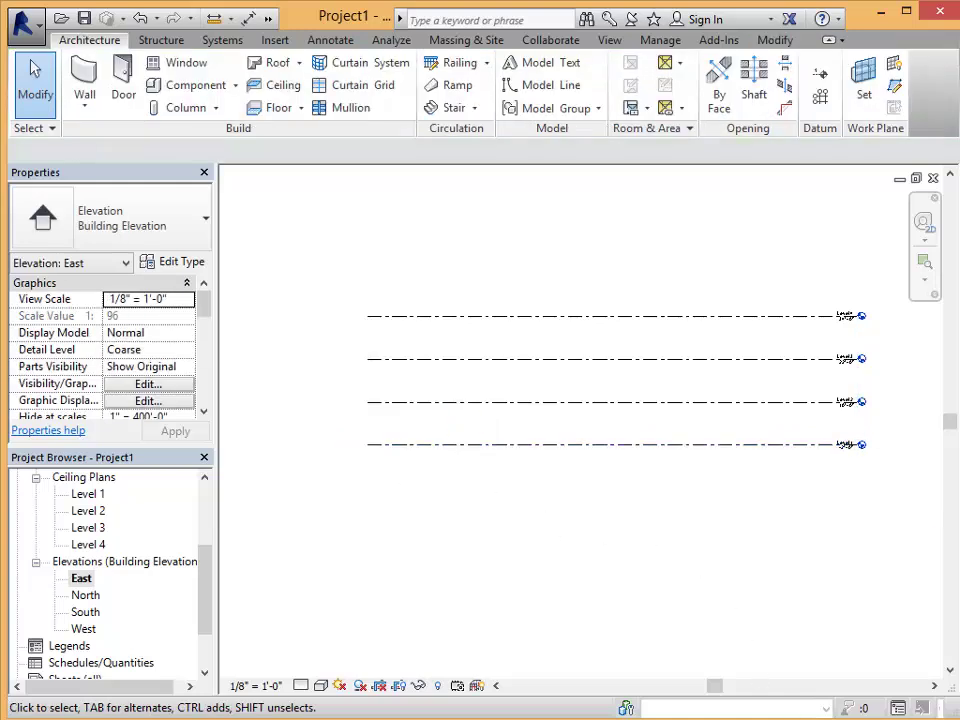
Change Level 1's elevation value to 0'
{"action": "scroll", "coordinate": [880, 358], "scroll_direction": "up", "scroll_amount": 4}
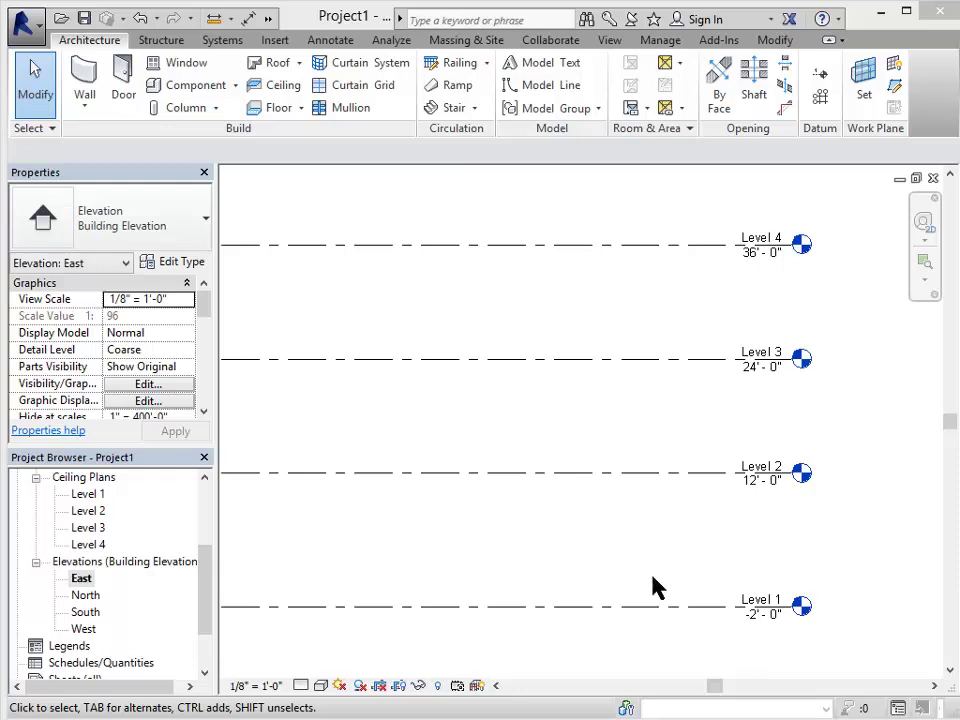
{"action": "left_click", "coordinate": [752, 621]}
{"action": "left_click", "coordinate": [752, 617]}
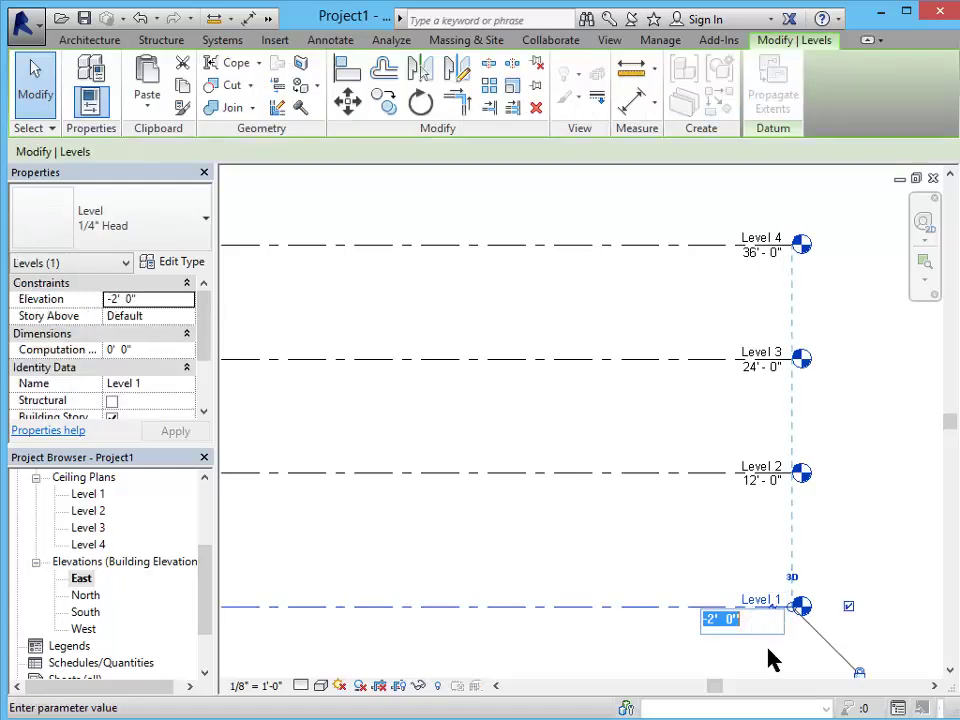
{"action": "type", "text": "0'"}
{"action": "key", "text": "Return"}
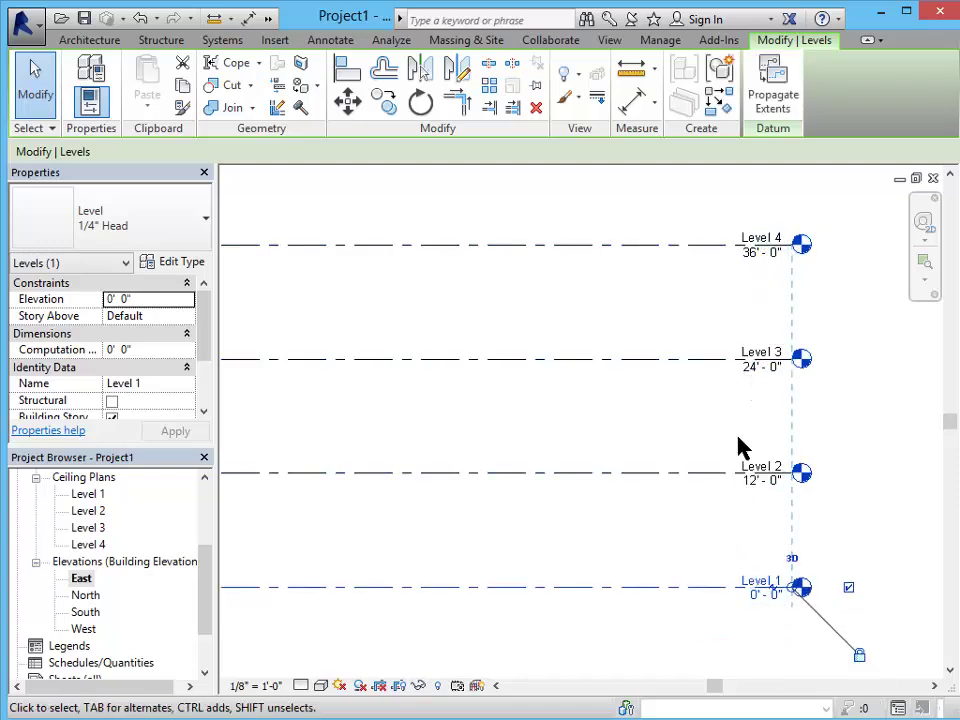
{"action": "left_click", "coordinate": [741, 649]}
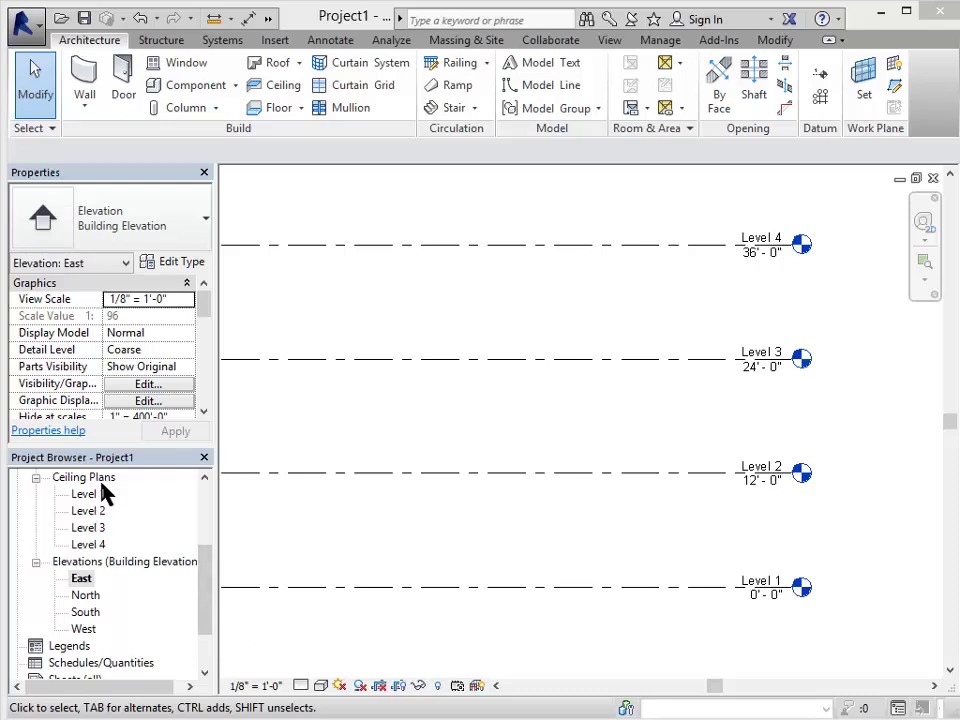
Scroll up the Project Browser and open Floor Plans > Level 1
{"action": "left_click_drag", "start_coordinate": [215, 578], "coordinate": [207, 514]}
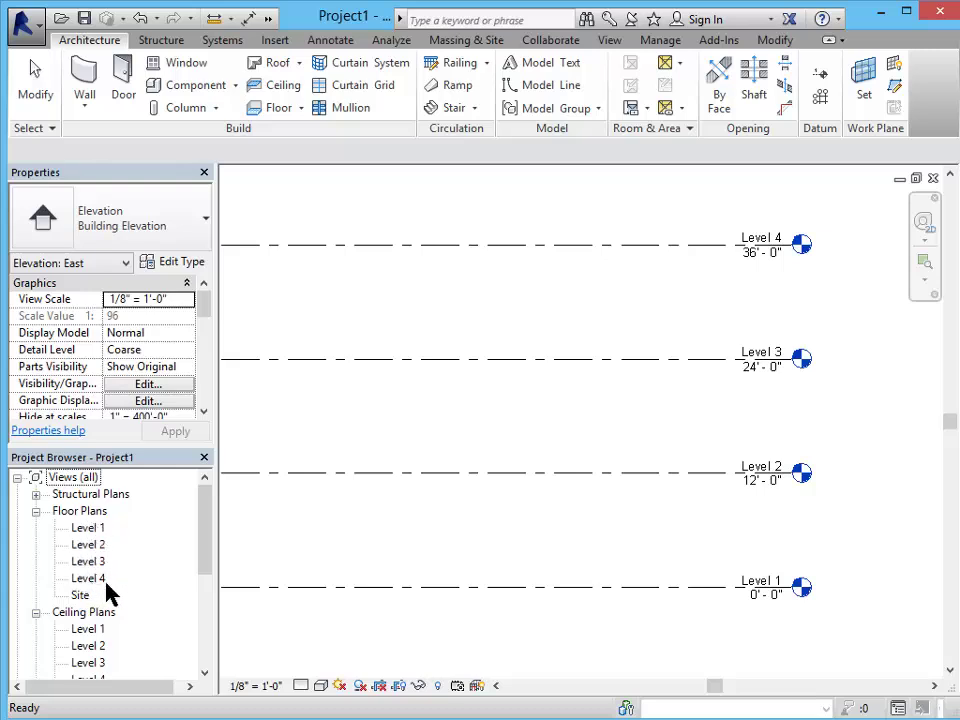
{"action": "double_click", "coordinate": [87, 530]}
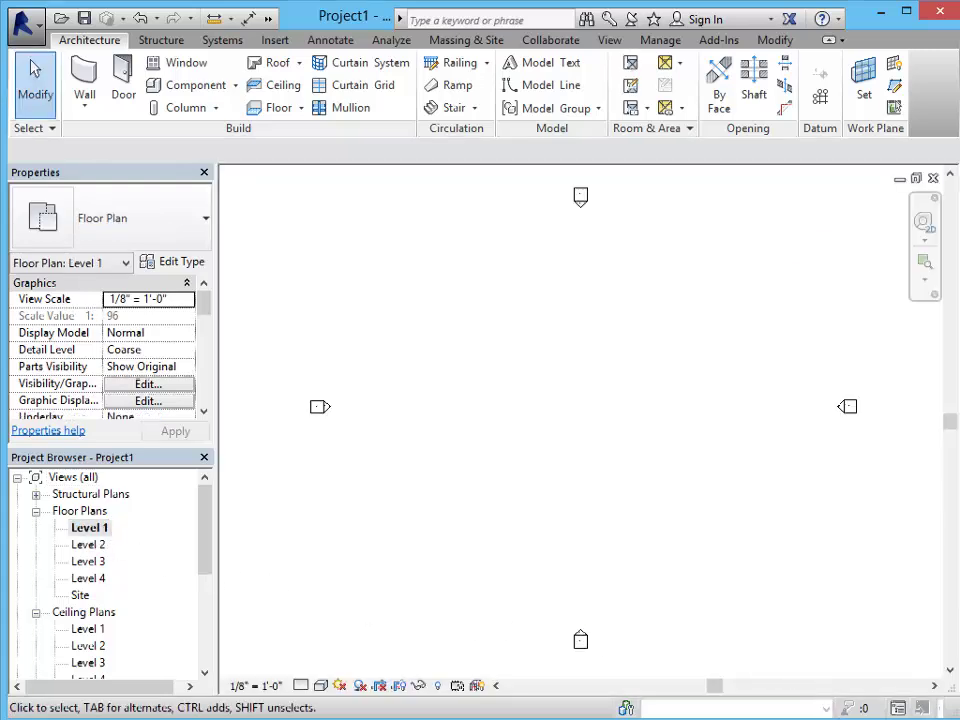
Draw four horizontal grid lines spaced 24' apart on Level 1
{"action": "left_click", "coordinate": [820, 98]}
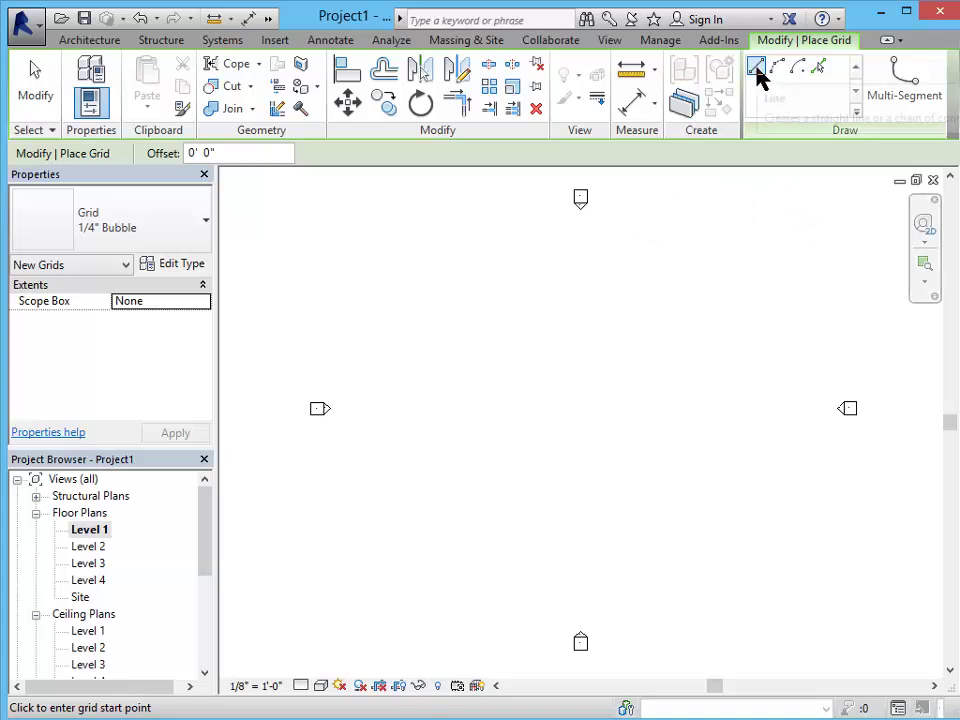
{"action": "left_click", "coordinate": [362, 276]}
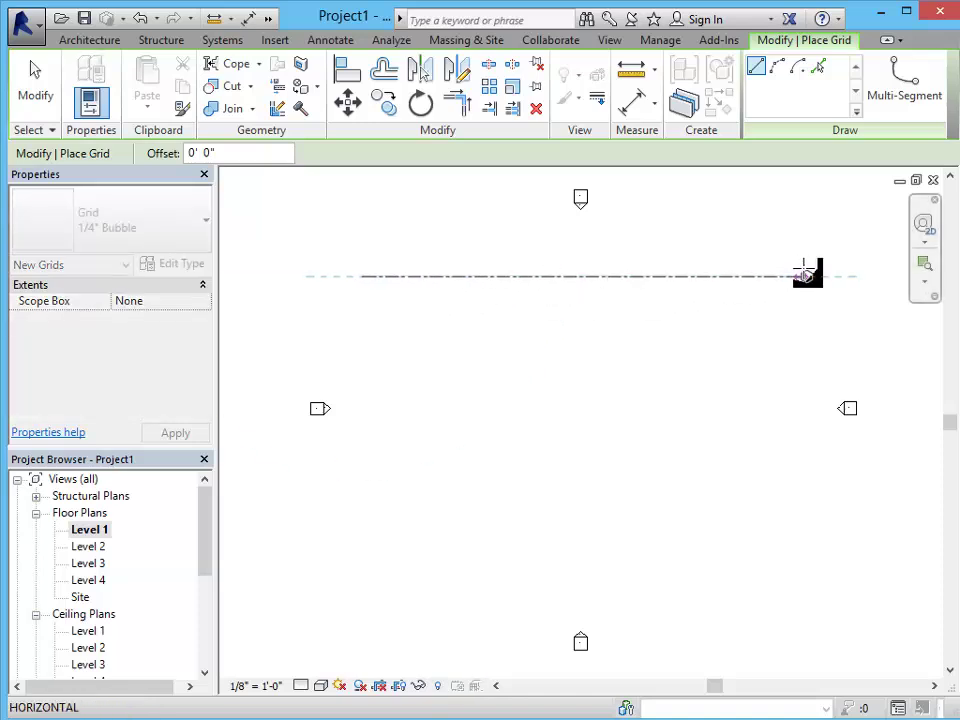
{"action": "left_click", "coordinate": [812, 274]}
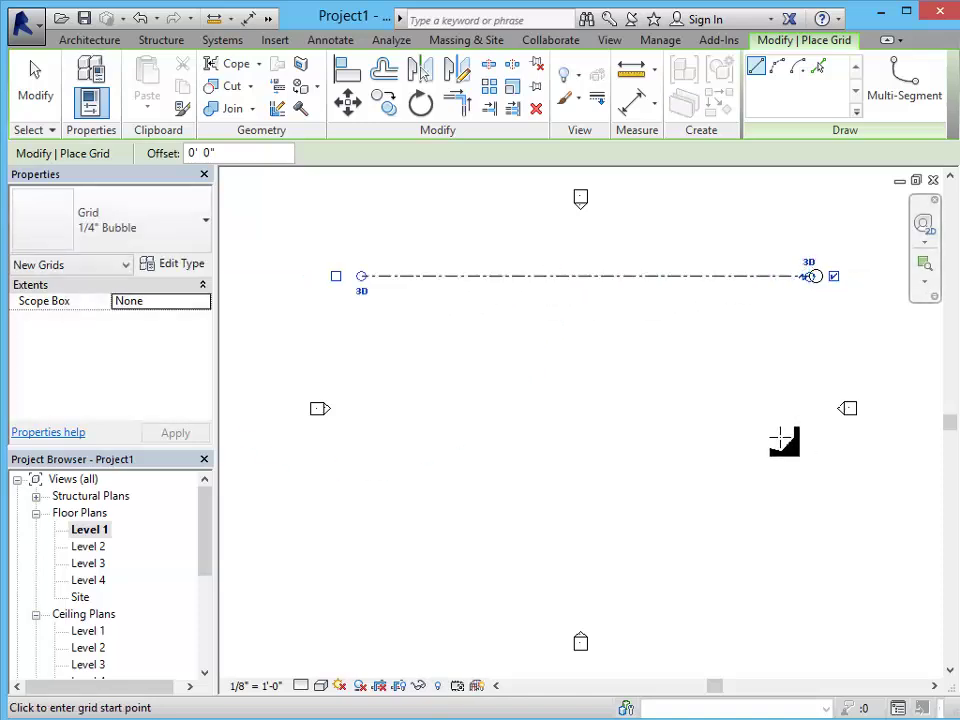
{"action": "left_click", "coordinate": [362, 355]}
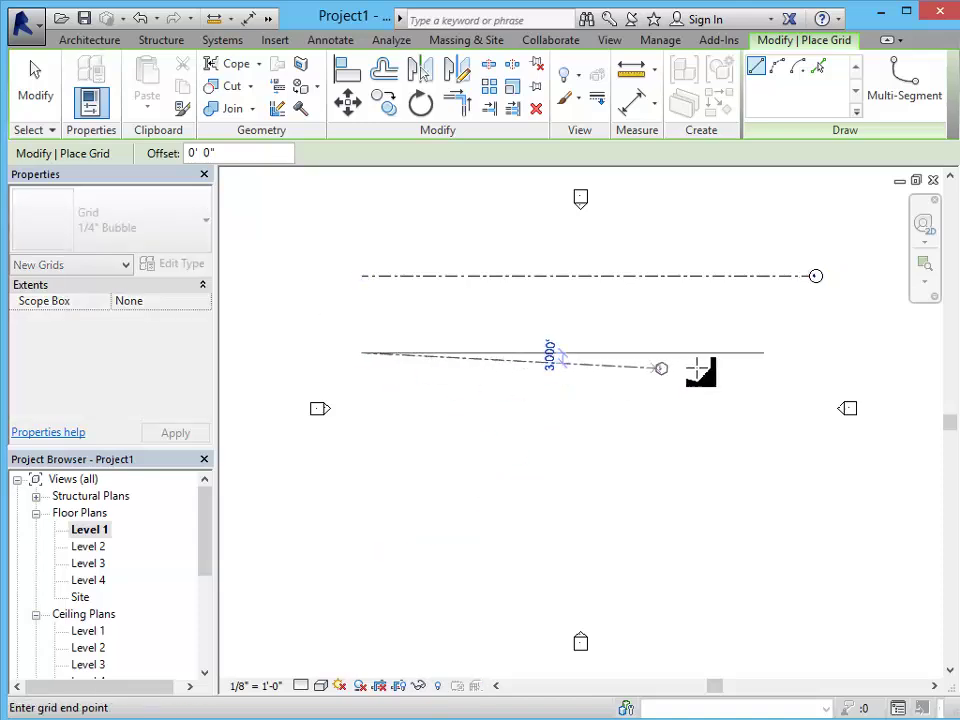
{"action": "left_click", "coordinate": [812, 352]}
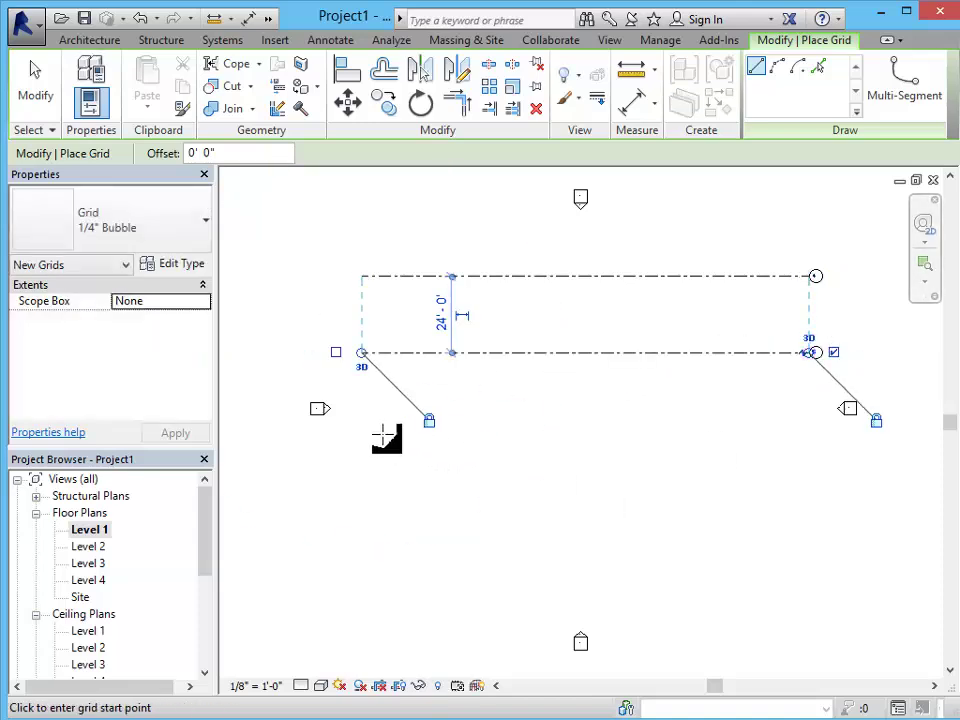
{"action": "left_click", "coordinate": [360, 428]}
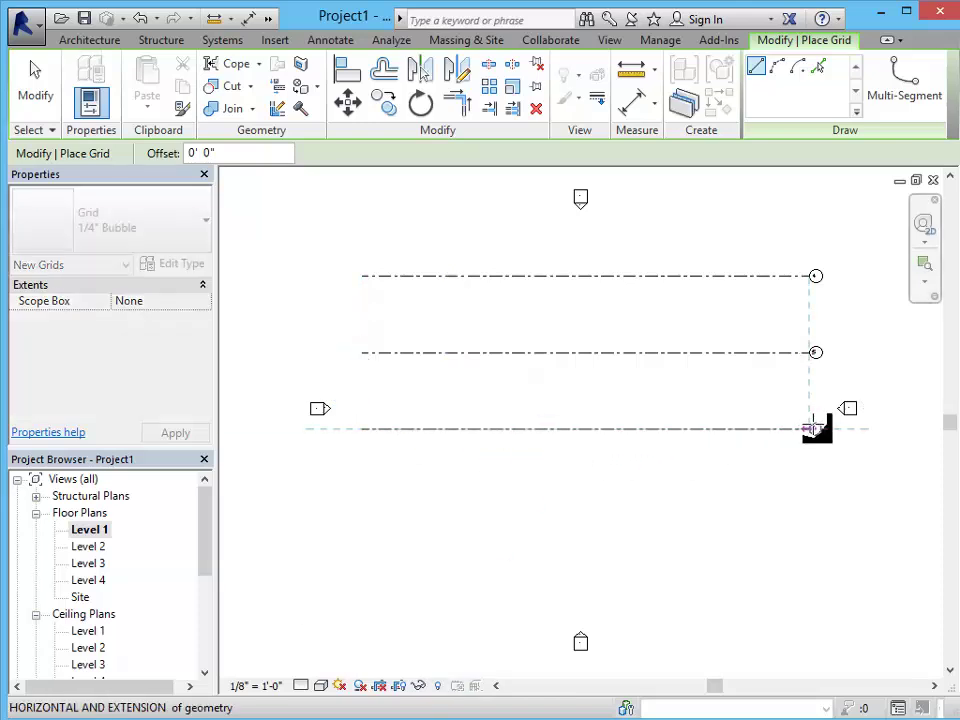
{"action": "left_click", "coordinate": [813, 428]}
{"action": "left_click", "coordinate": [363, 506]}
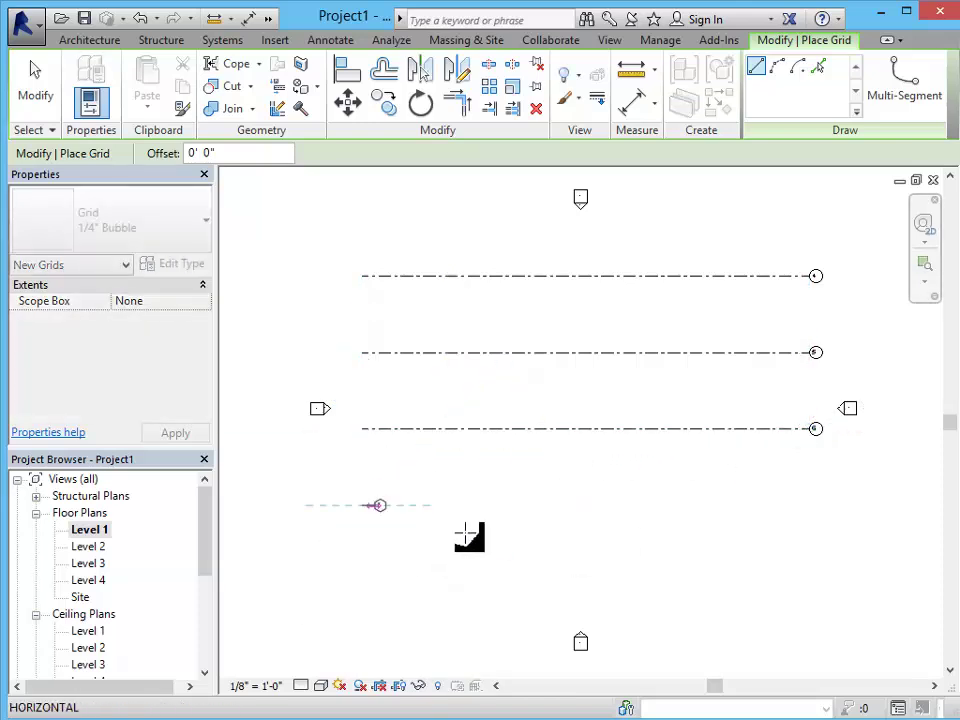
{"action": "left_click", "coordinate": [814, 506]}
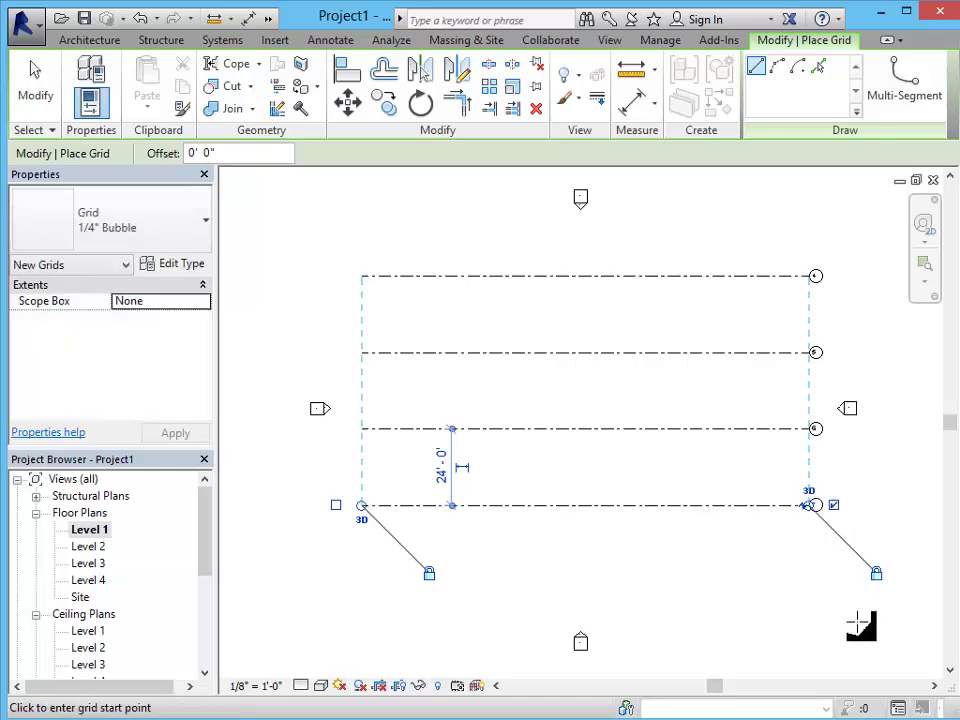
Draw the vertical grid lines across them, cancelling one stray grid
{"action": "scroll", "coordinate": [836, 409], "scroll_direction": "up", "scroll_amount": 2}
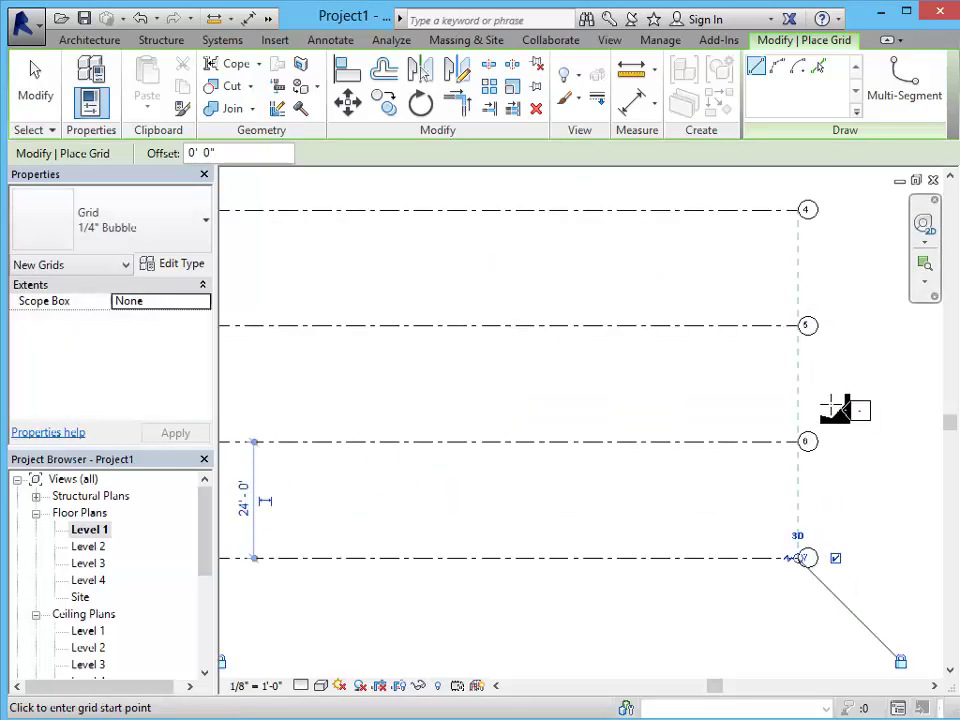
{"action": "scroll", "coordinate": [836, 409], "scroll_direction": "up", "scroll_amount": 1}
{"action": "scroll", "coordinate": [803, 416], "scroll_direction": "down", "scroll_amount": 3}
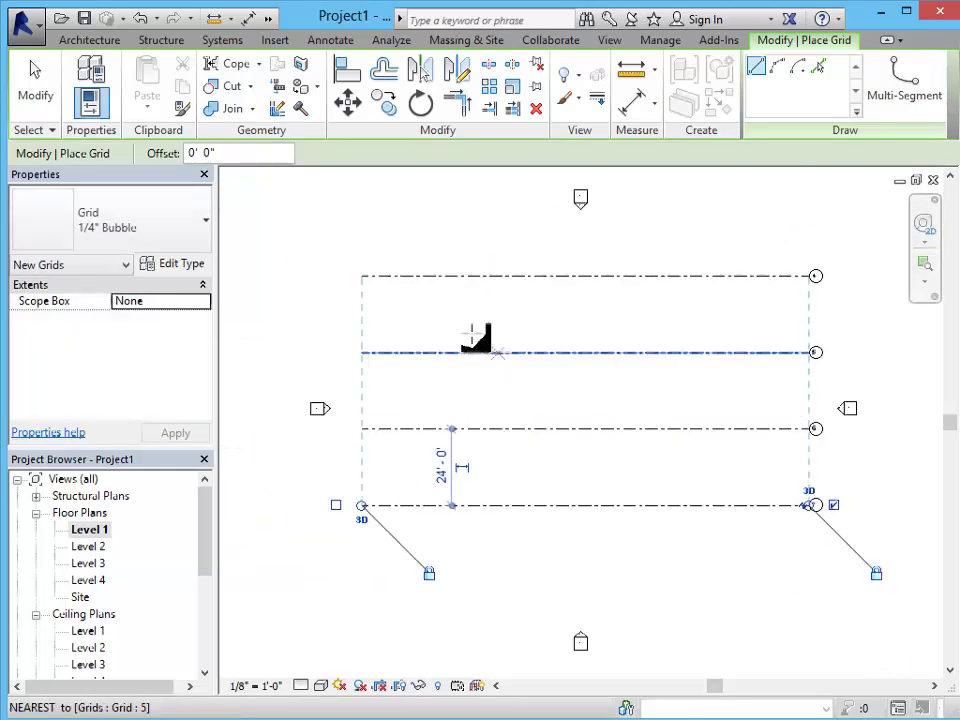
{"action": "left_click", "coordinate": [423, 242]}
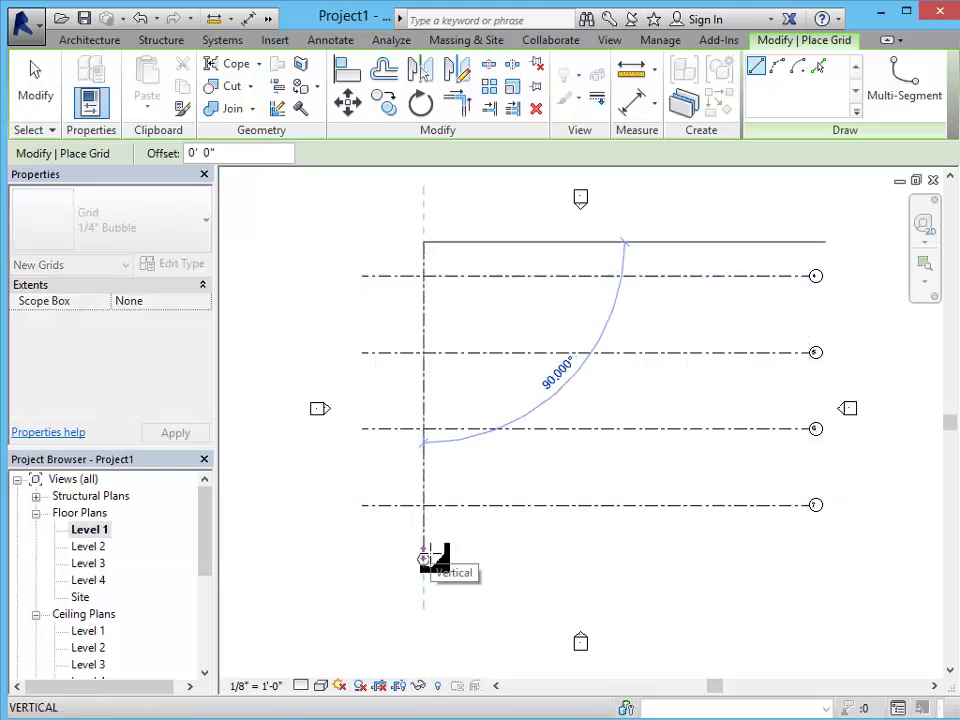
{"action": "key", "text": "Escape"}
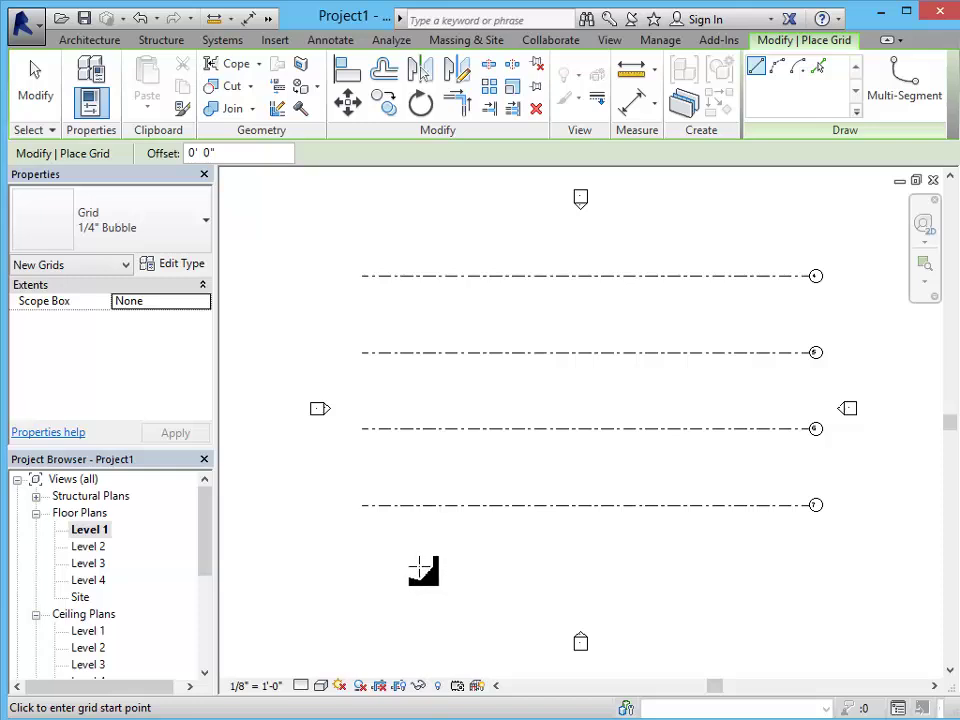
{"action": "left_click", "coordinate": [418, 566]}
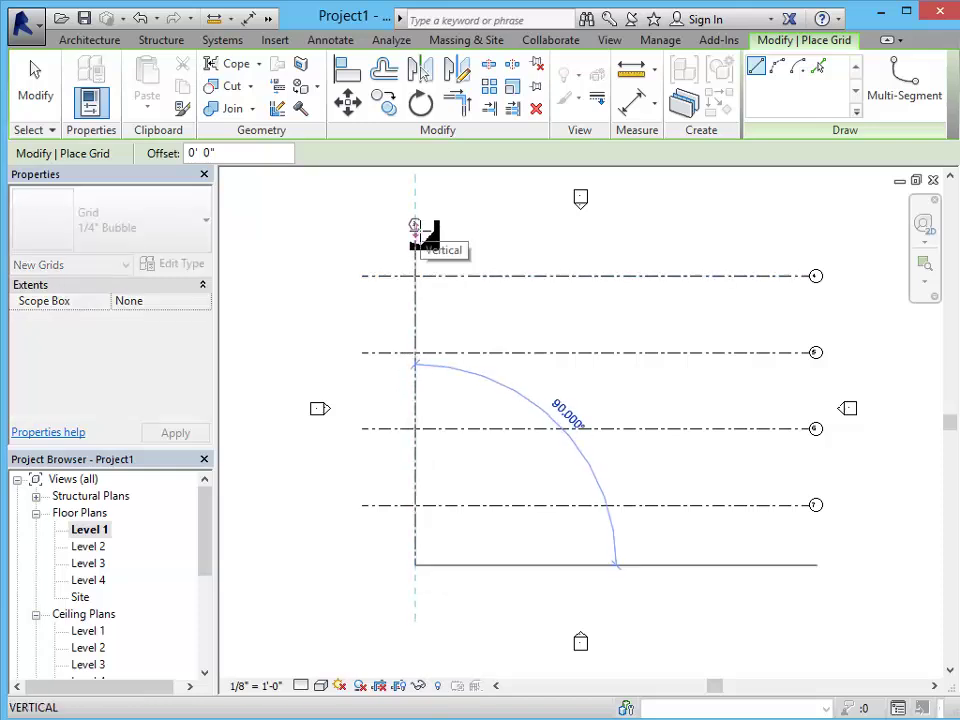
{"action": "left_click", "coordinate": [415, 227]}
{"action": "left_click", "coordinate": [501, 567]}
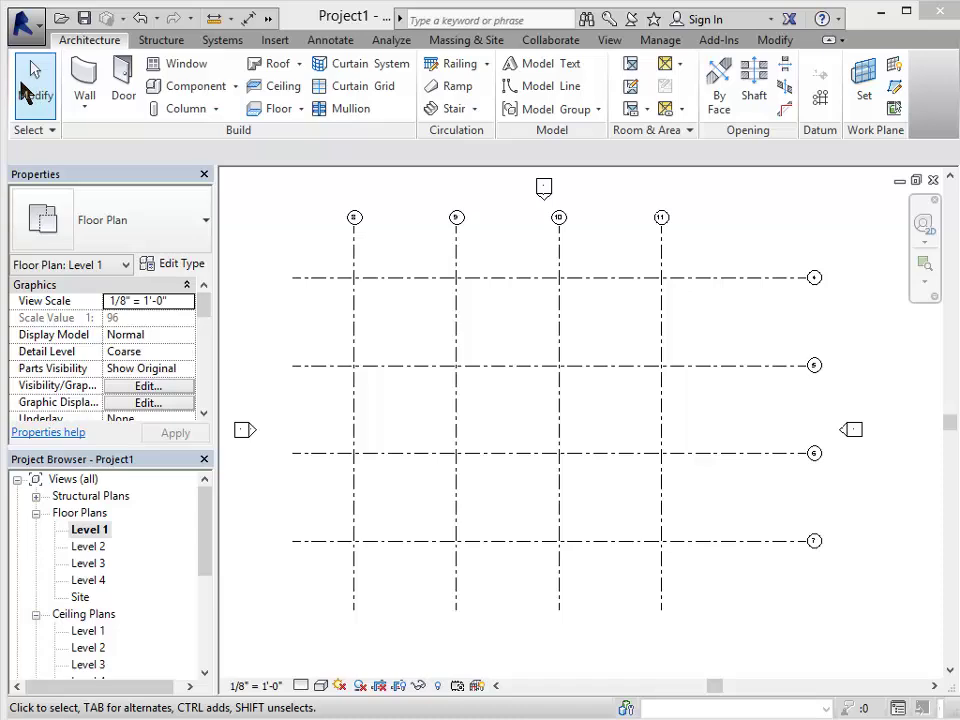
Rename grid 8 to A and the following grids in Properties
{"action": "scroll", "coordinate": [433, 499], "scroll_direction": "up", "scroll_amount": 2}
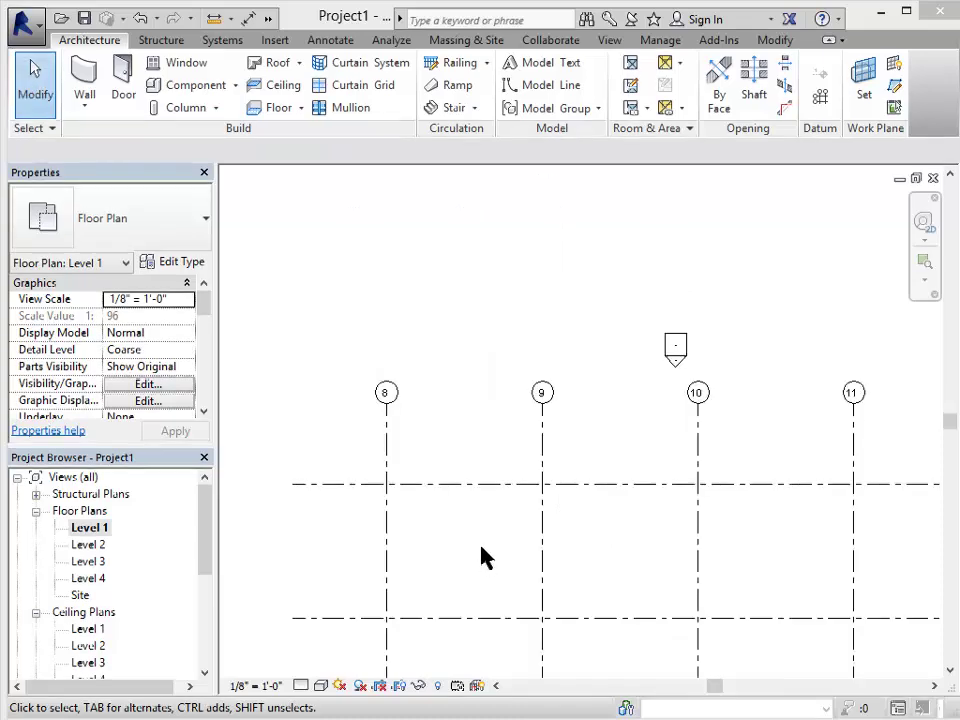
{"action": "left_click", "coordinate": [395, 405]}
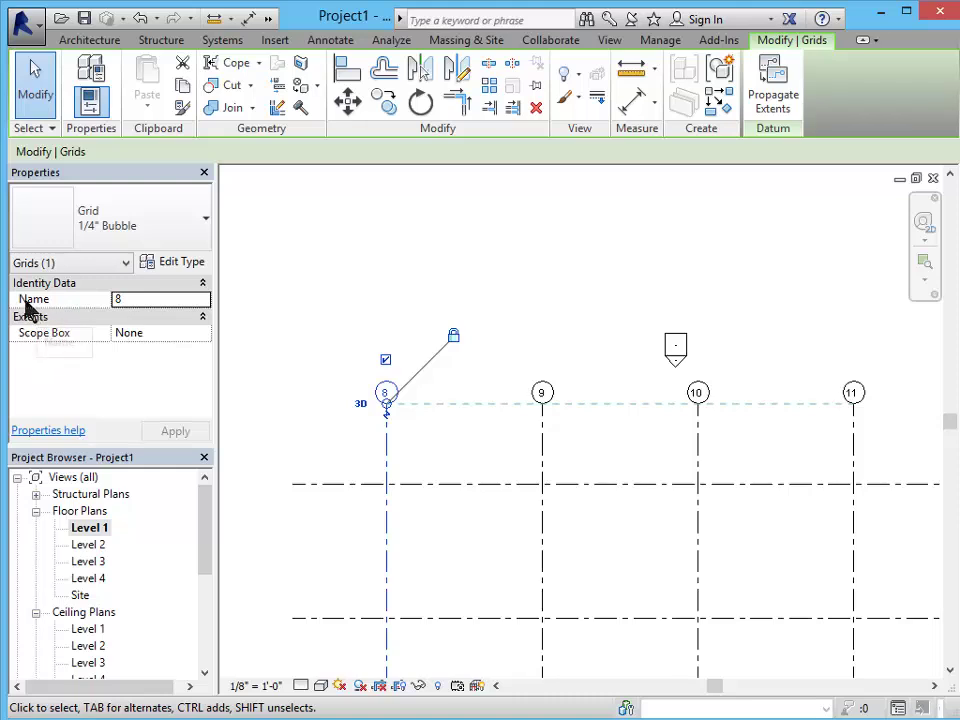
{"action": "left_click", "coordinate": [136, 298]}
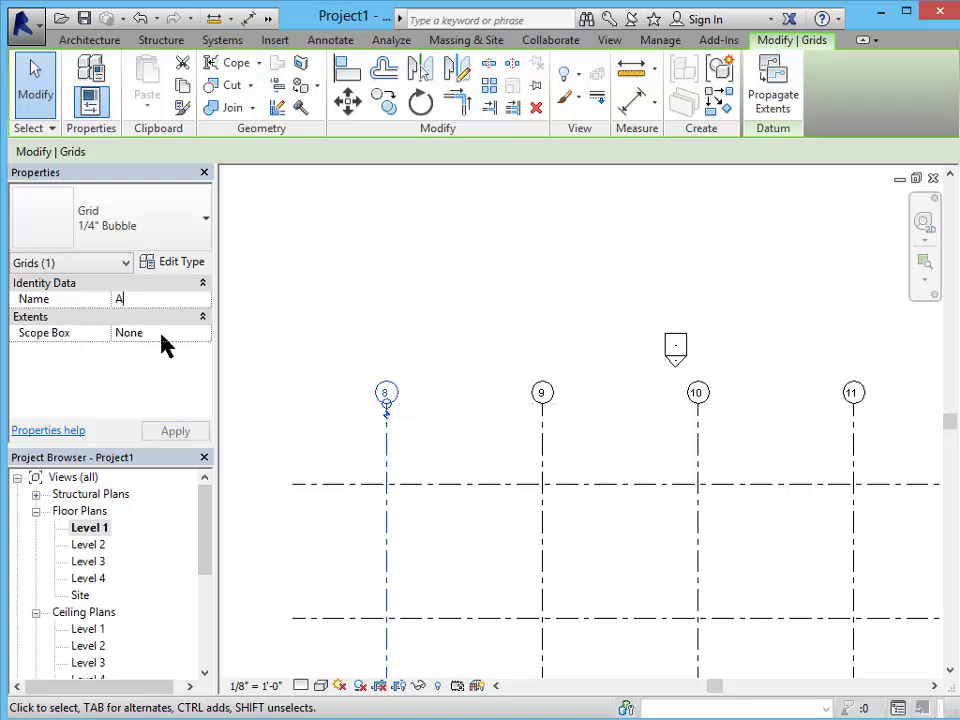
{"action": "type", "text": "A"}
{"action": "key", "text": "Return"}
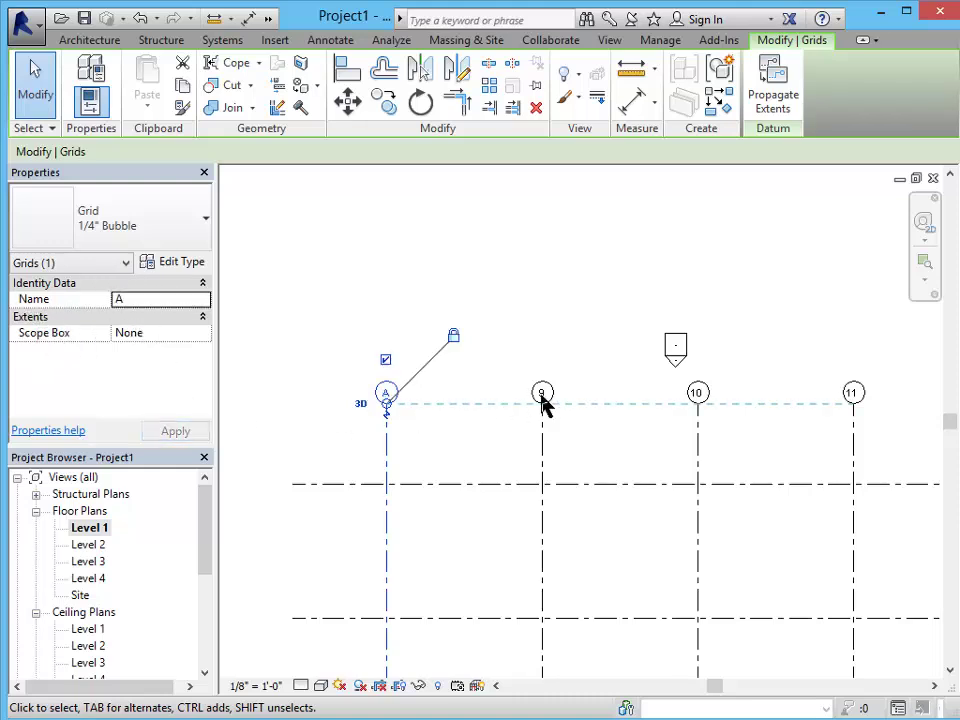
{"action": "left_click", "coordinate": [543, 400]}
{"action": "left_click", "coordinate": [131, 299]}
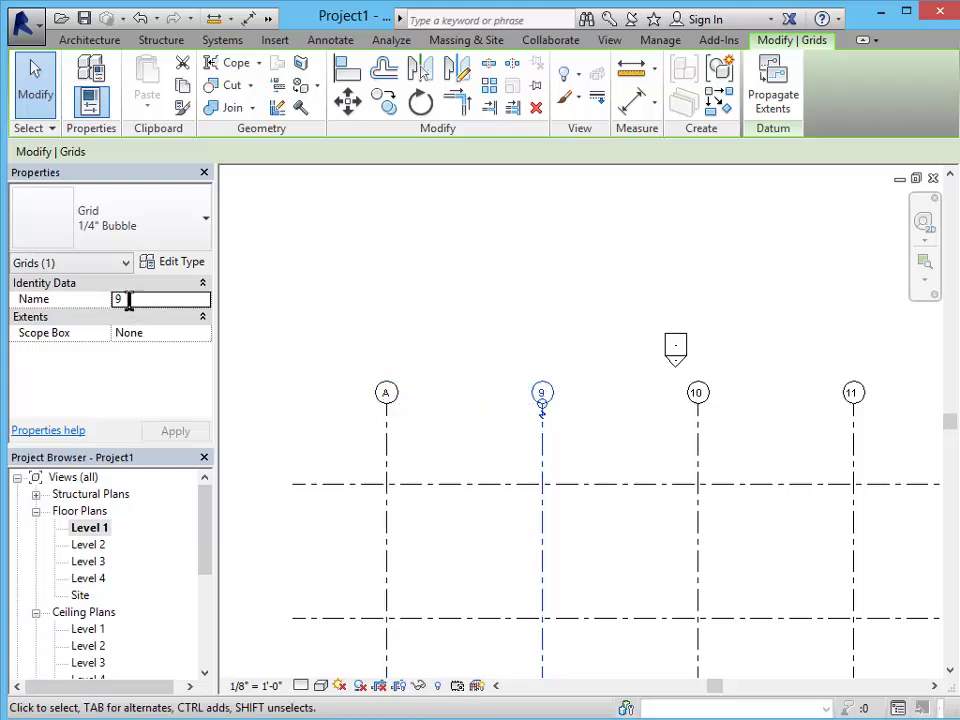
{"action": "left_click_drag", "start_coordinate": [131, 299], "coordinate": [103, 307]}
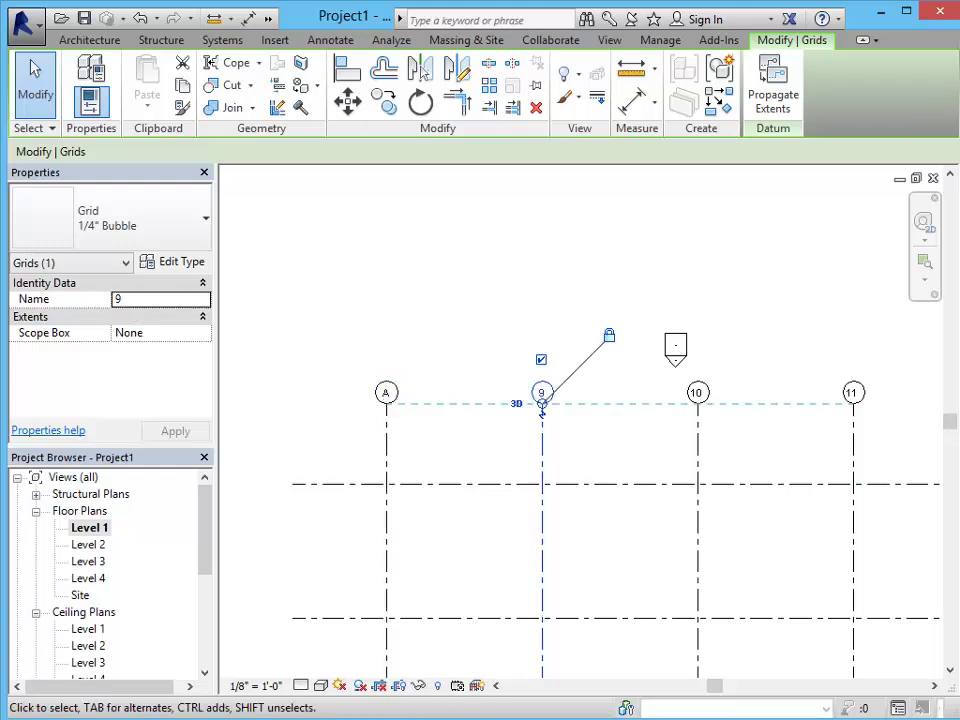
{"action": "left_click", "coordinate": [139, 299]}
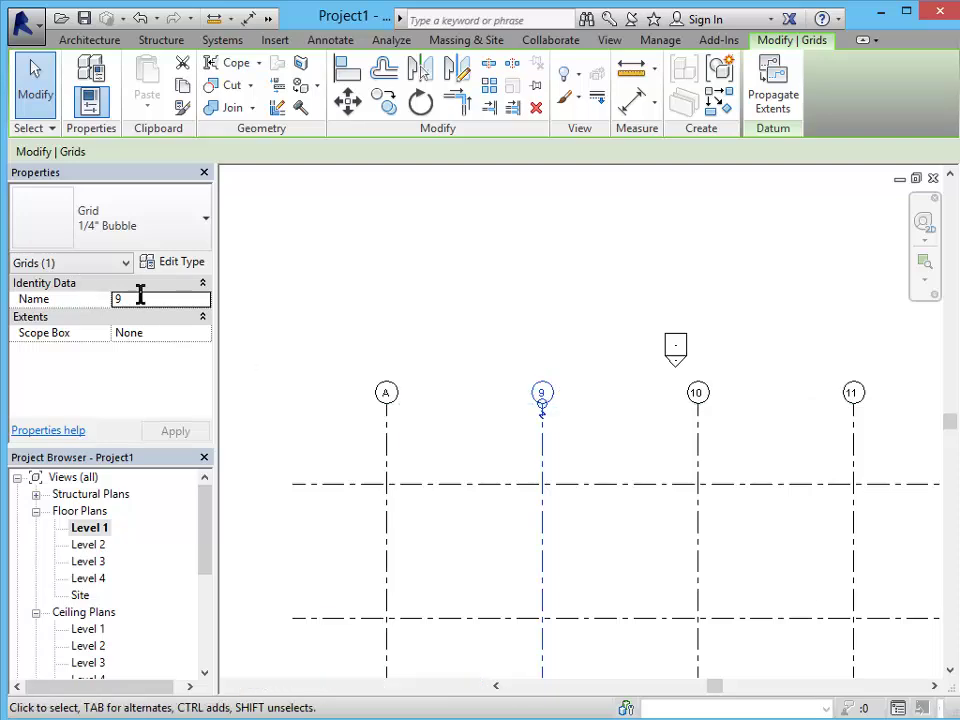
{"action": "double_click", "coordinate": [142, 300]}
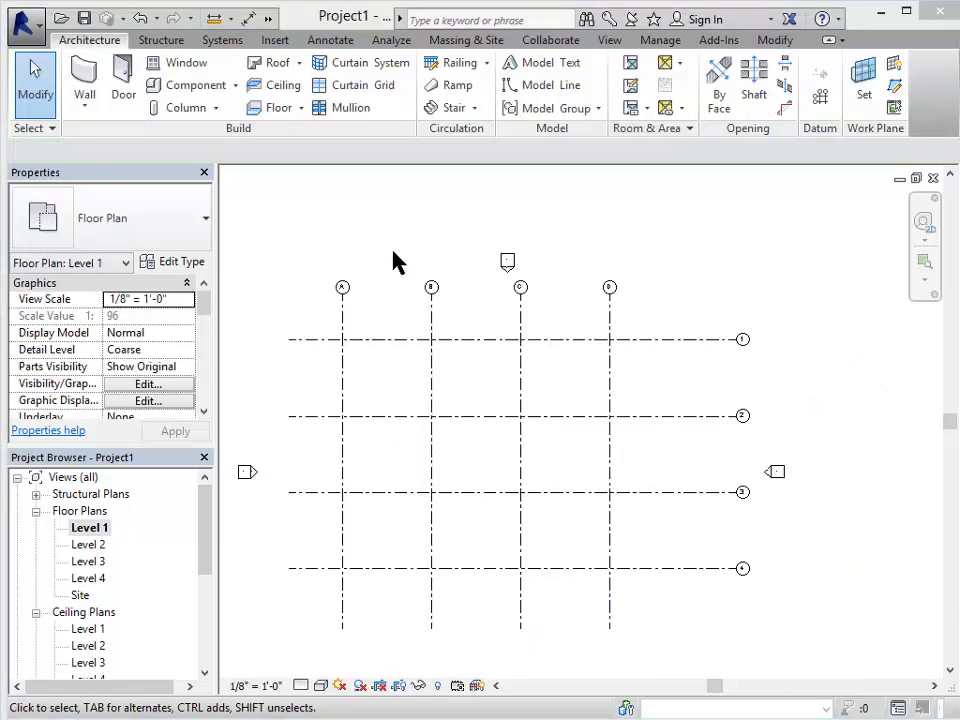
Space grids A–B, B–C and C–D 30' apart
{"action": "left_click", "coordinate": [434, 317]}
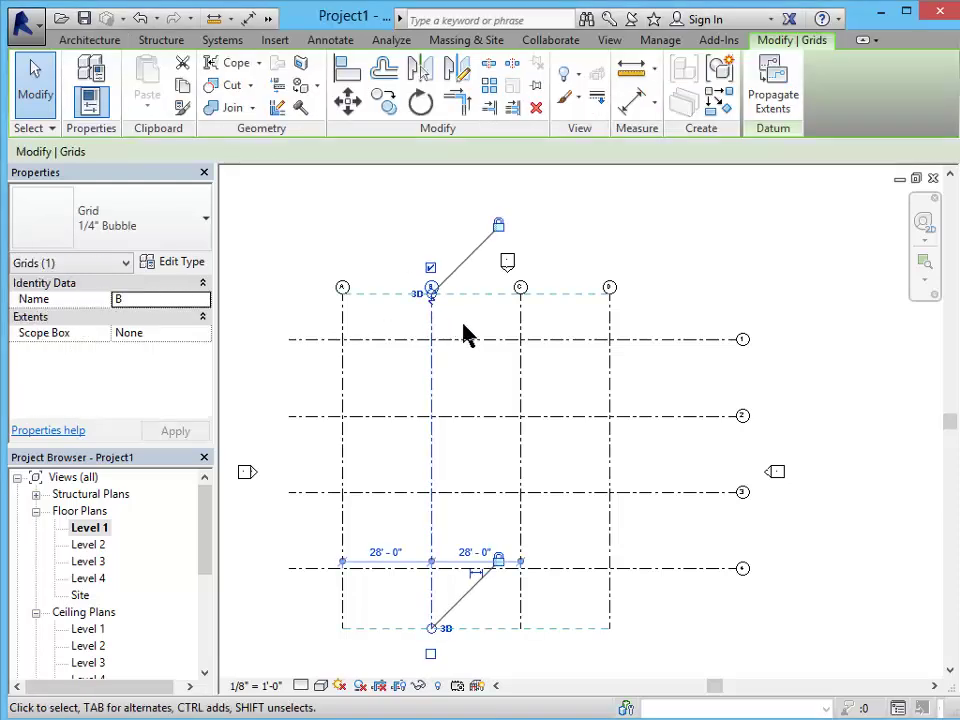
{"action": "left_click", "coordinate": [384, 556]}
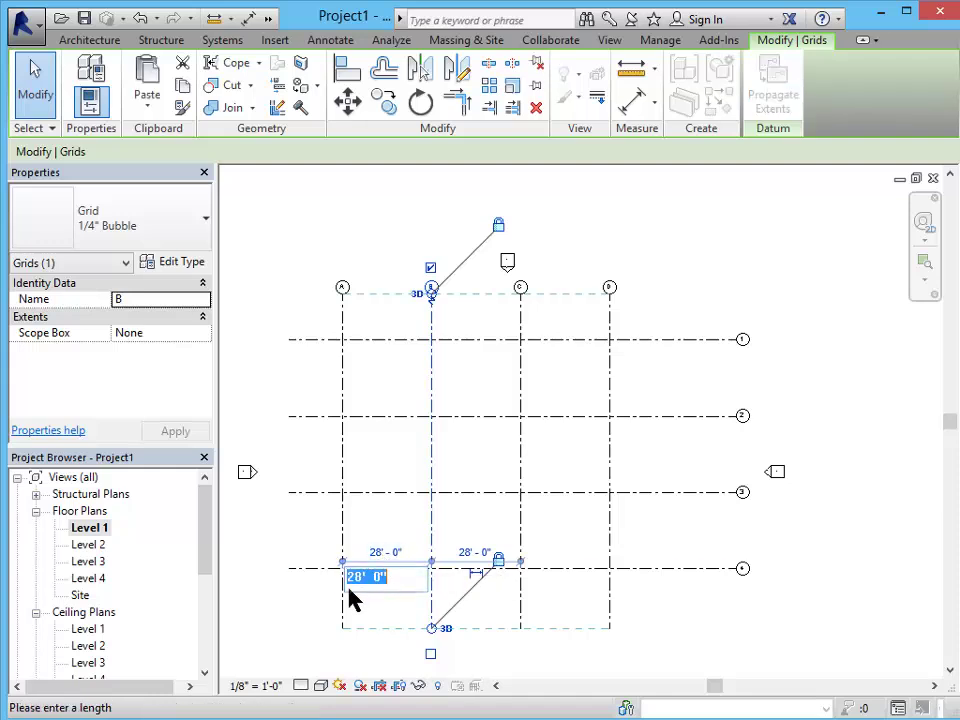
{"action": "type", "text": "30'"}
{"action": "key", "text": "Return"}
{"action": "left_click", "coordinate": [520, 400]}
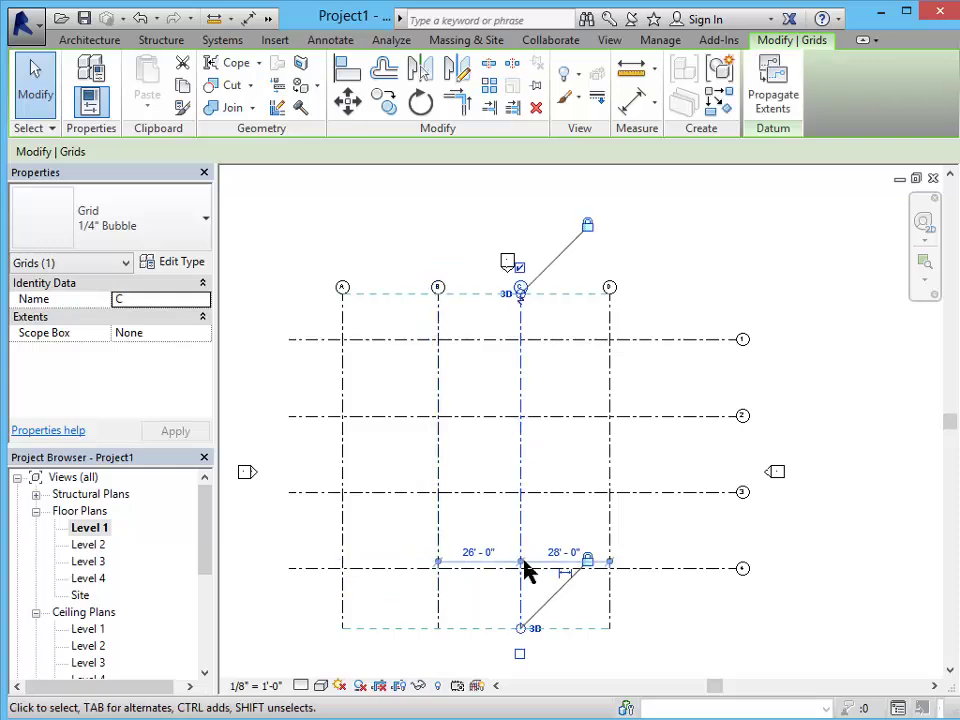
{"action": "left_click", "coordinate": [490, 558]}
{"action": "type", "text": "30'"}
{"action": "key", "text": "Return"}
{"action": "left_click", "coordinate": [612, 385]}
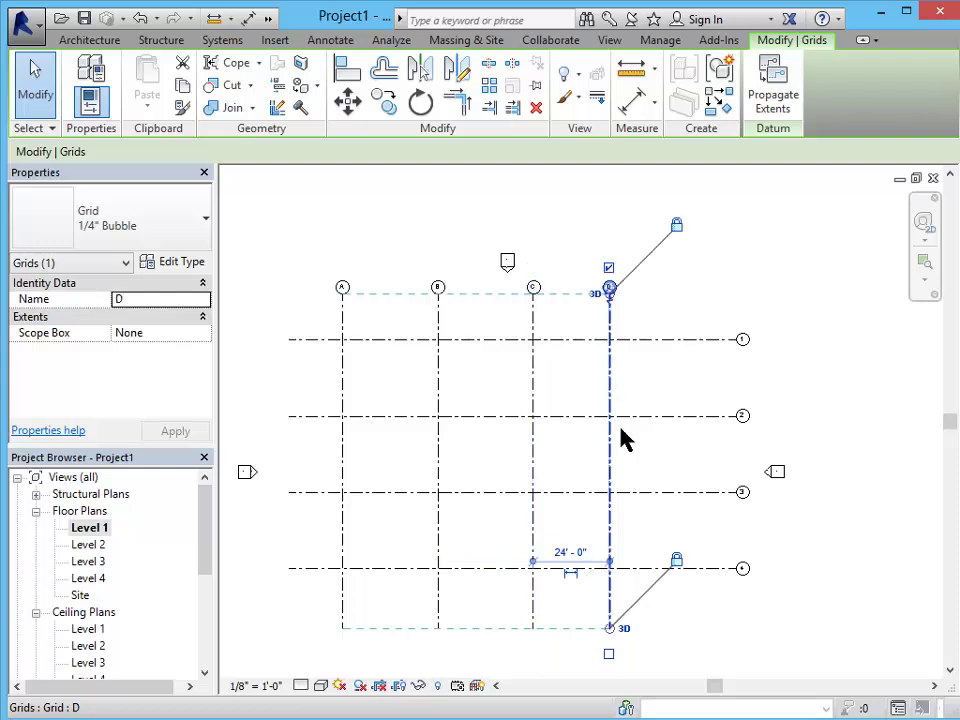
{"action": "left_click", "coordinate": [570, 553]}
{"action": "type", "text": "30'"}
{"action": "key", "text": "Return"}
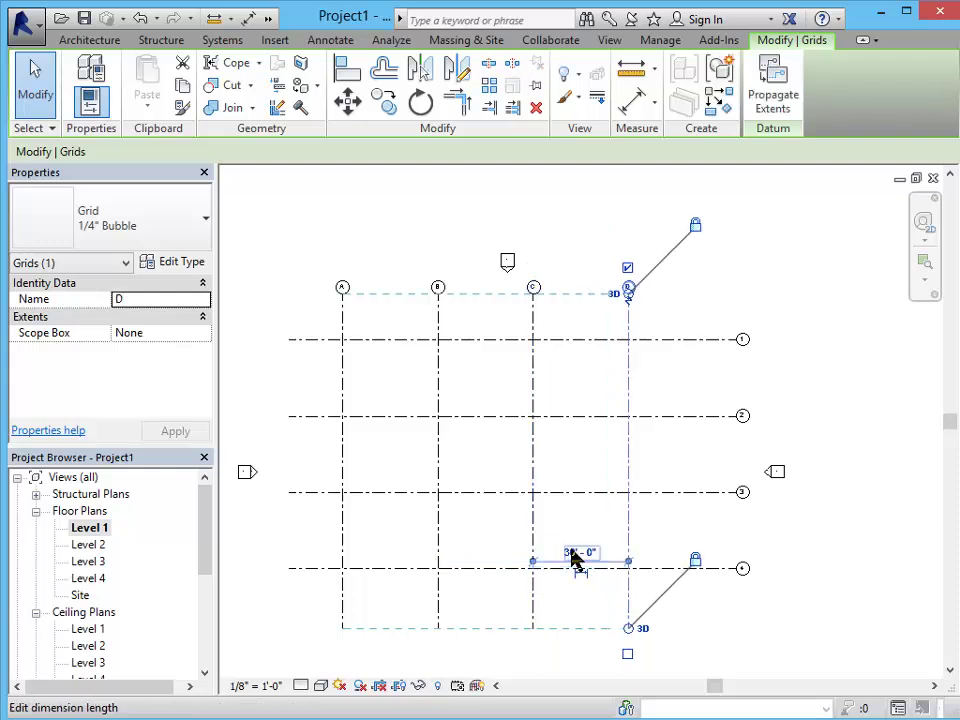
{"action": "left_click", "coordinate": [848, 615]}
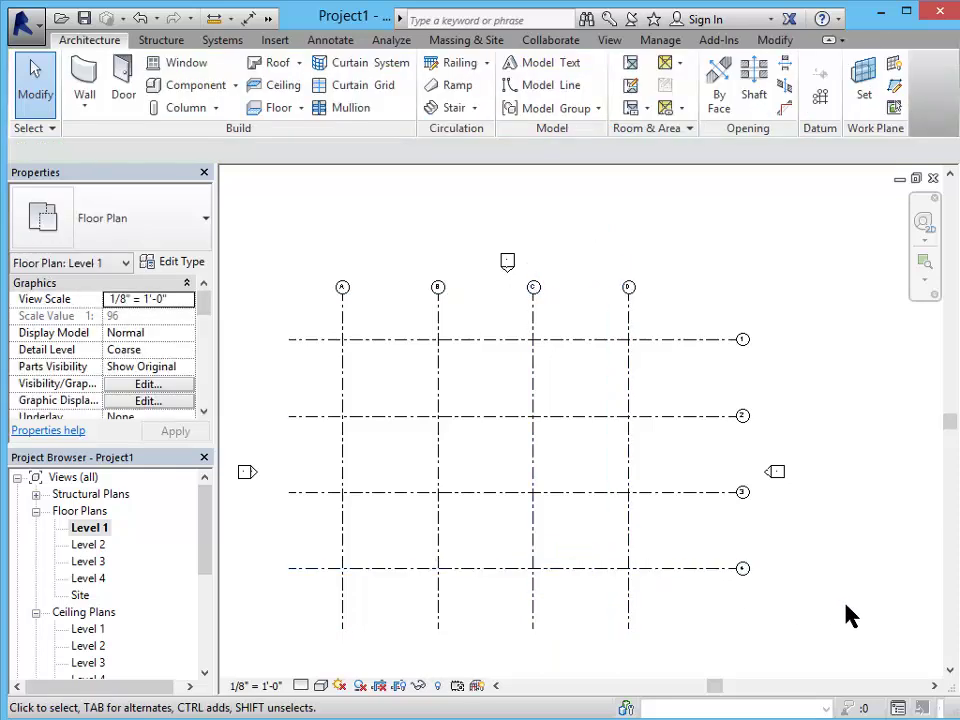
Save As a project to the Desktop with the file name Test6261.rvt
{"action": "left_click", "coordinate": [32, 28]}
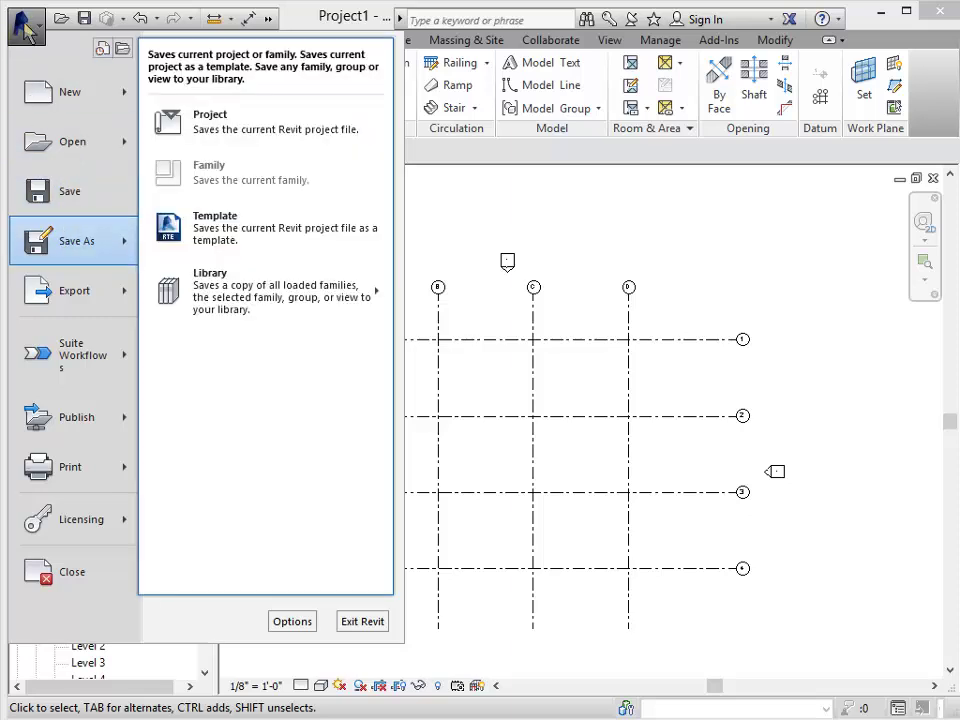
{"action": "left_click", "coordinate": [72, 241]}
{"action": "mouse_move", "coordinate": [30, 236]}
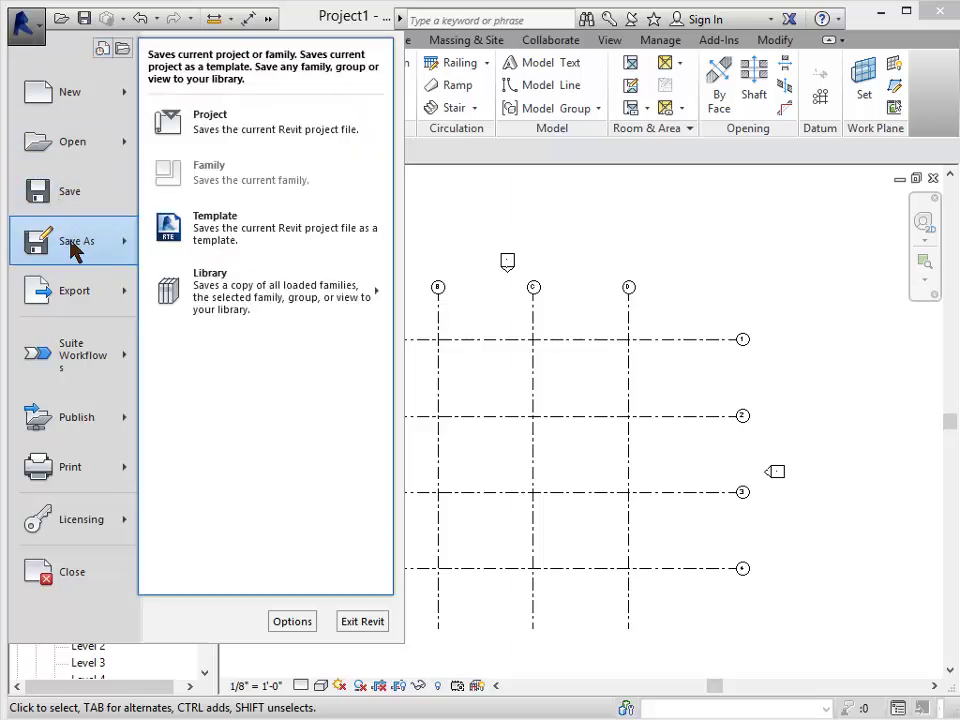
{"action": "left_click", "coordinate": [247, 137]}
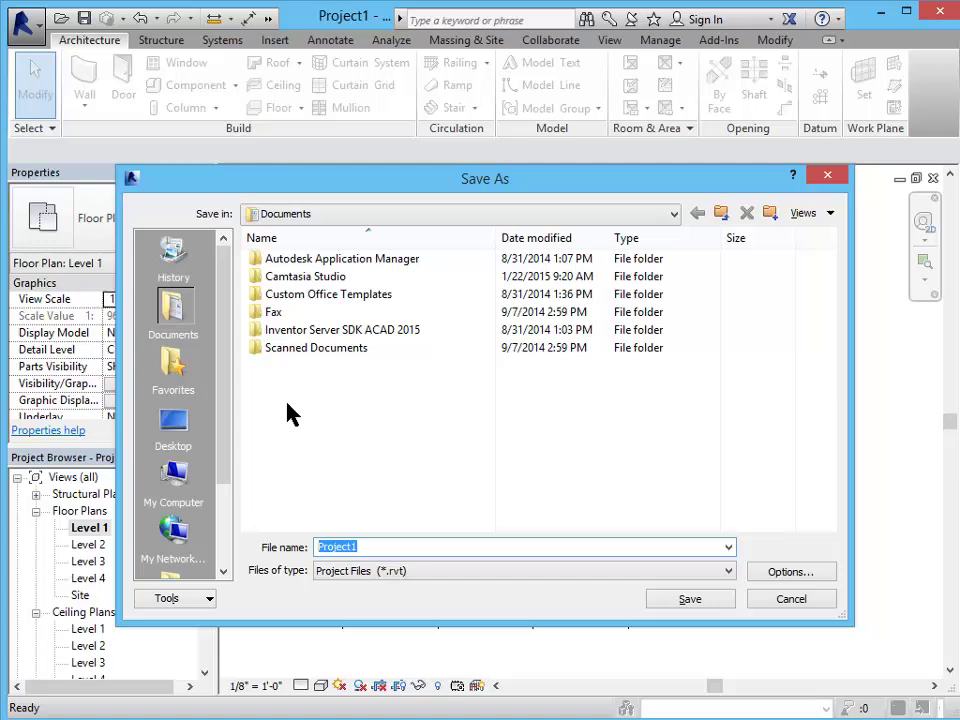
{"action": "left_click", "coordinate": [180, 435]}
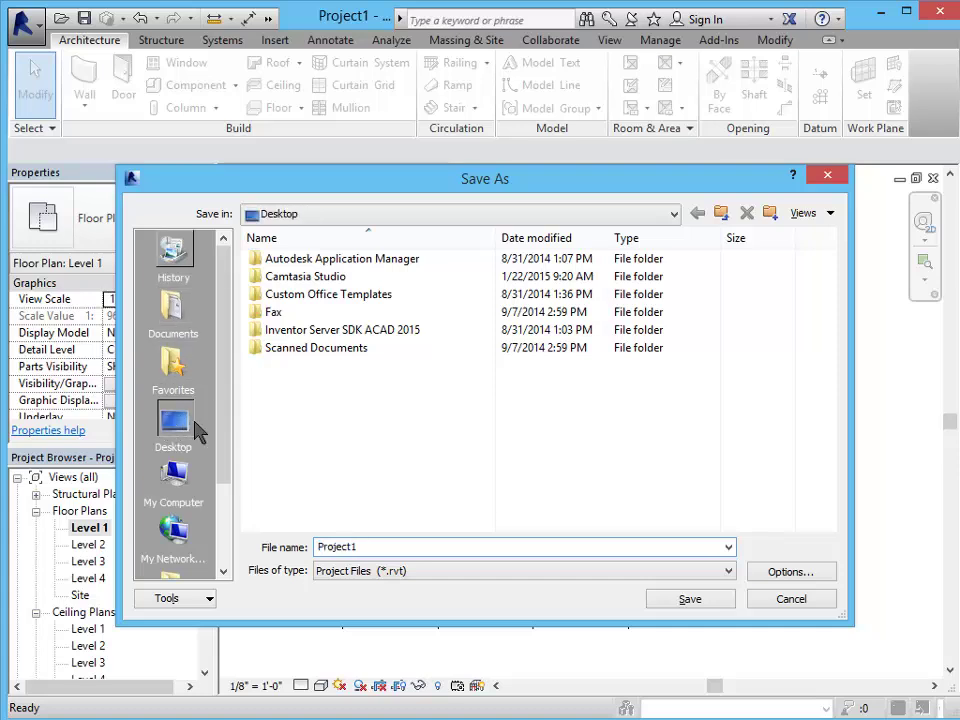
{"action": "double_click", "coordinate": [390, 543]}
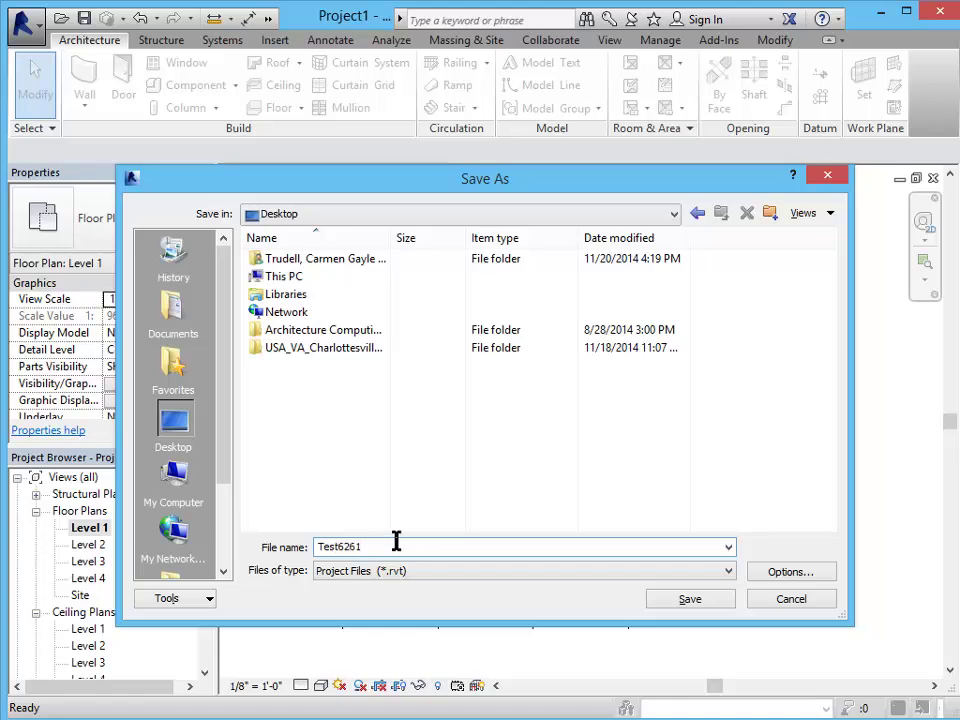
{"action": "left_click", "coordinate": [664, 600]}
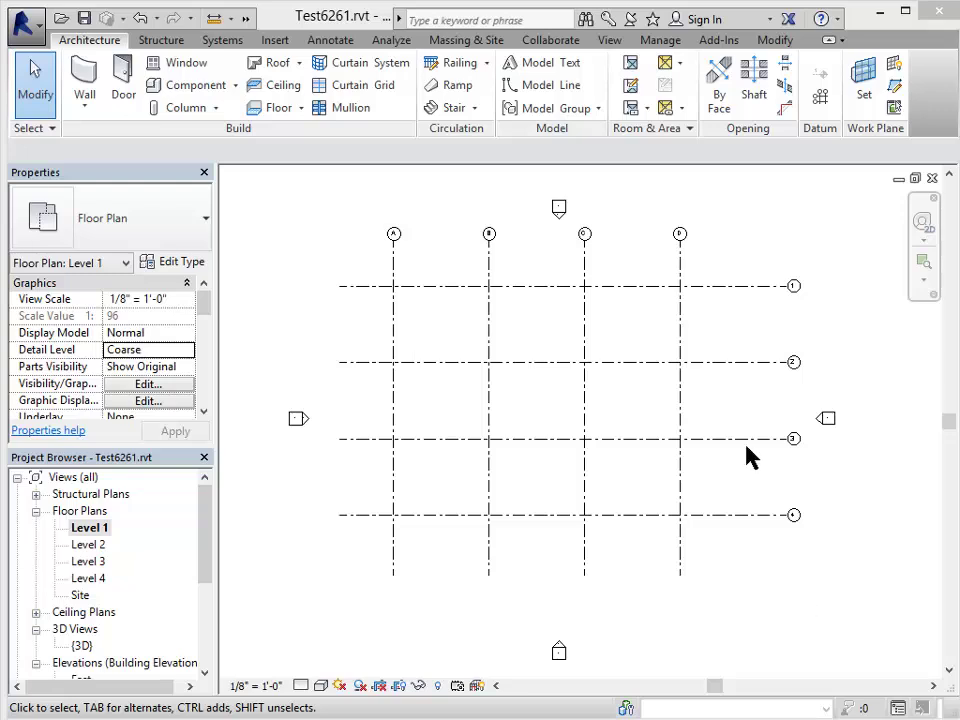
Create an in-place mass from Massing & Site, keeping the name Mass 1
{"action": "left_click", "coordinate": [457, 42]}
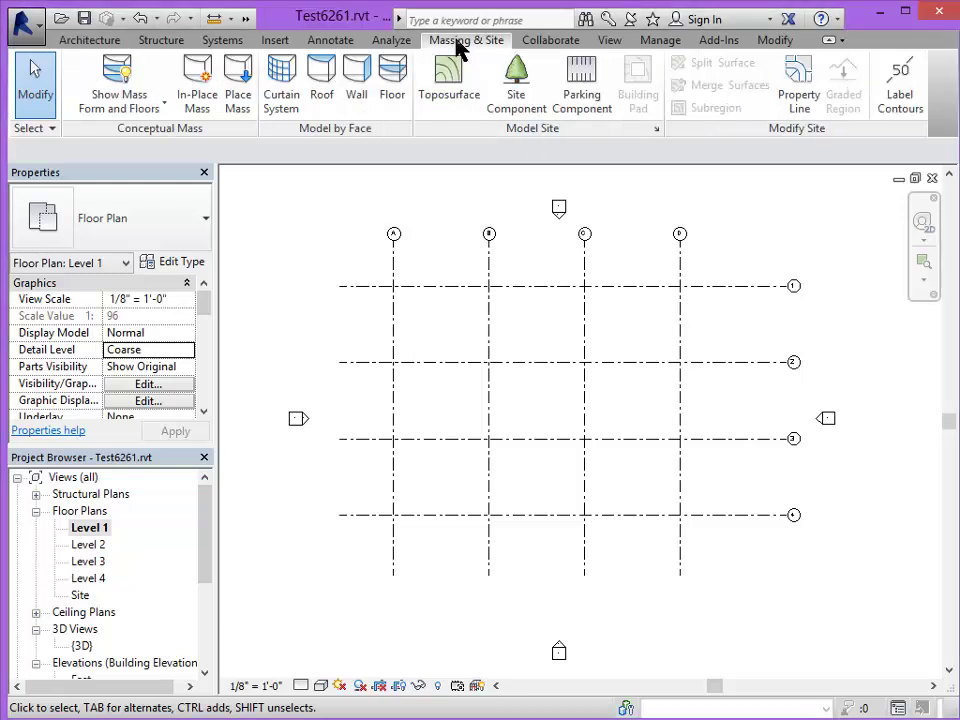
{"action": "left_click", "coordinate": [193, 80]}
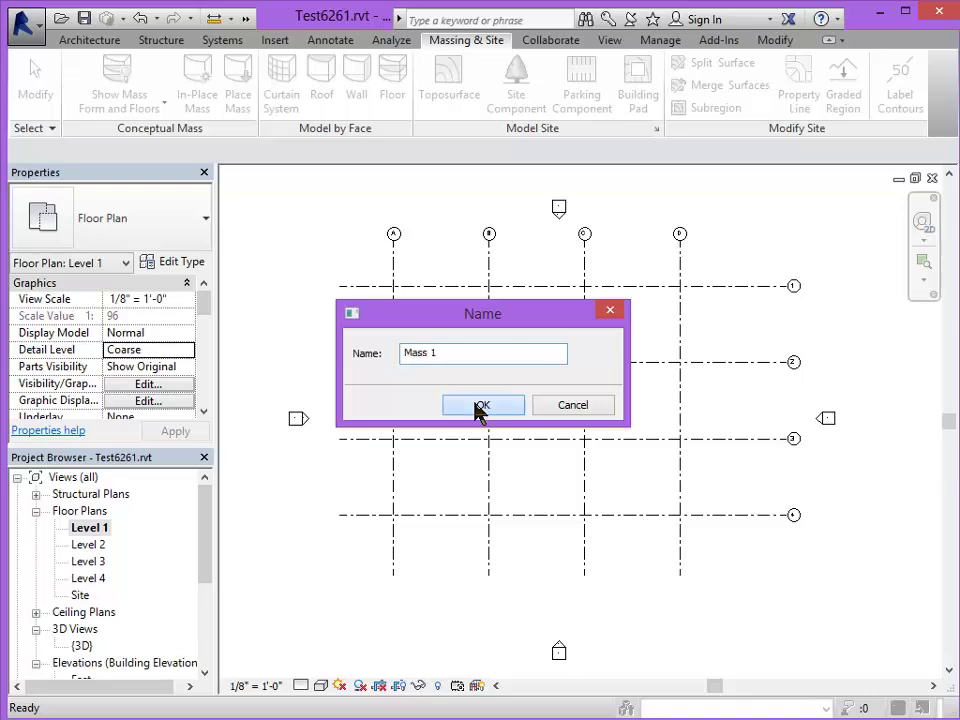
{"action": "left_click", "coordinate": [479, 406]}
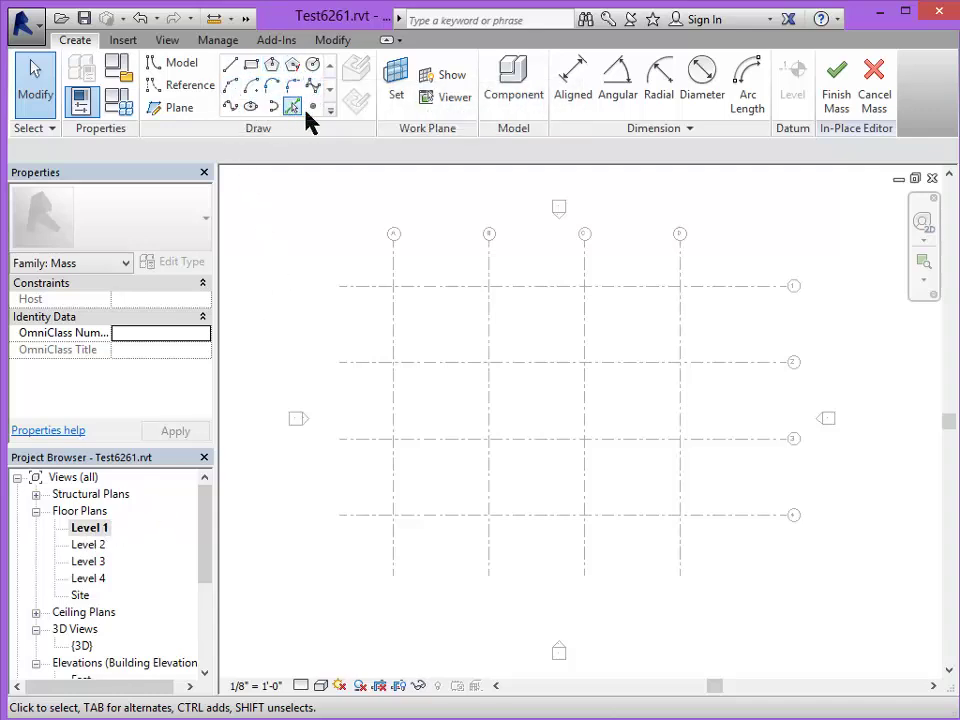
Draw a rectangle from grid A/1 to D/4 and lock all four edges to the grids
{"action": "left_click", "coordinate": [251, 66]}
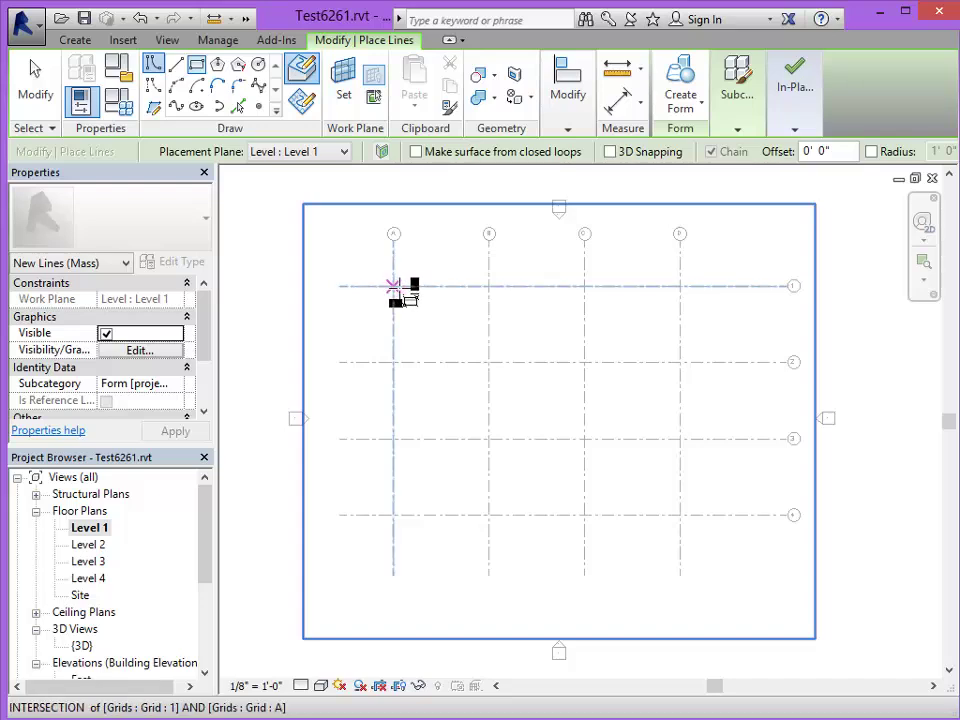
{"action": "left_click", "coordinate": [393, 286]}
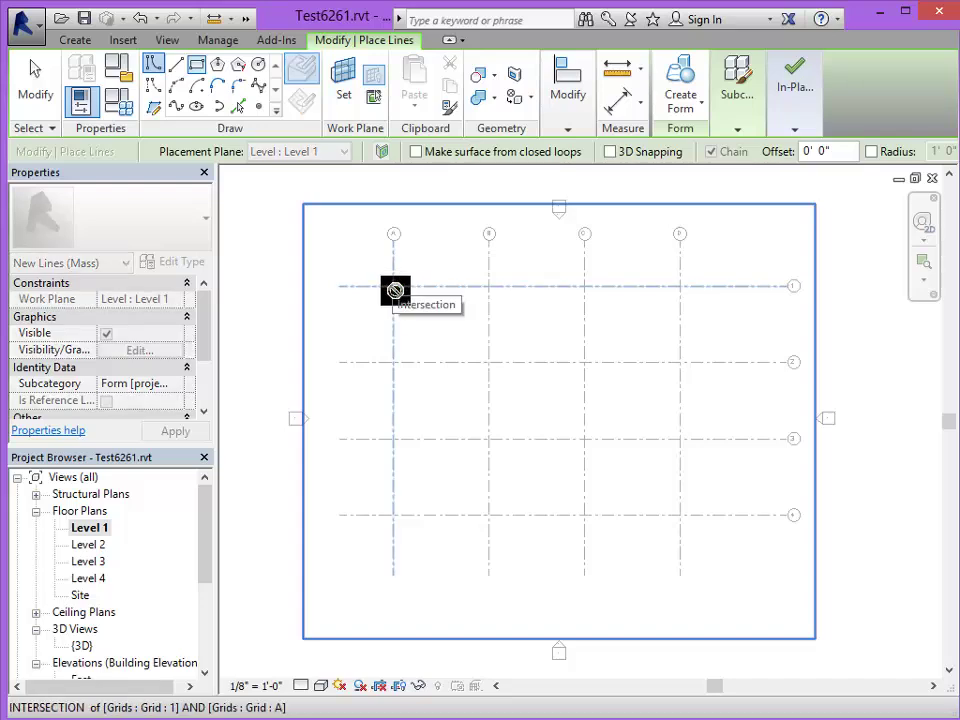
{"action": "left_click", "coordinate": [680, 514]}
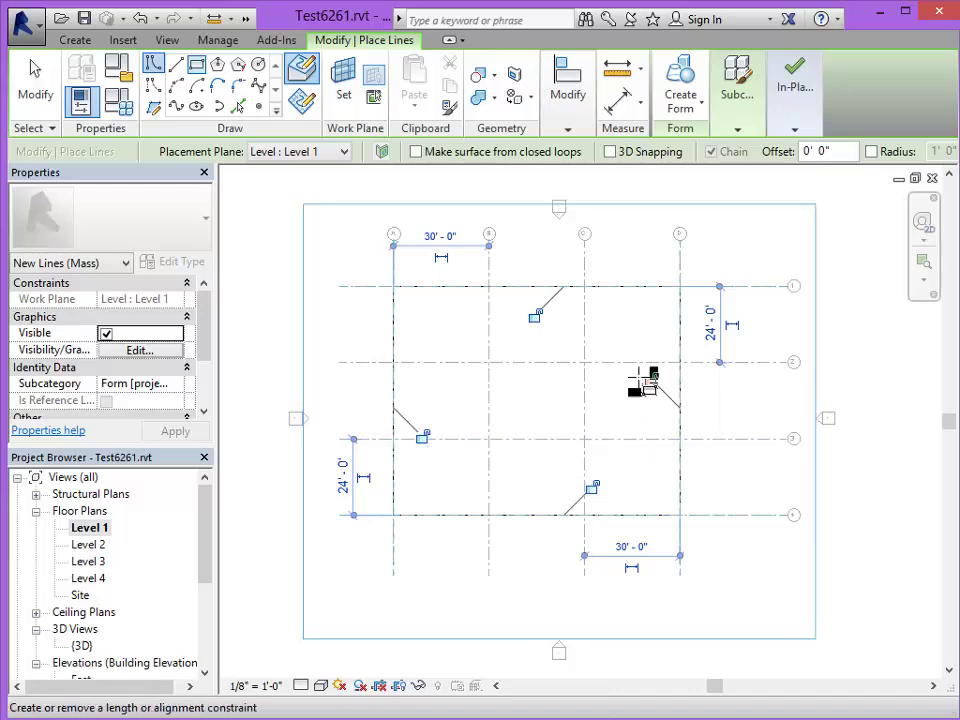
{"action": "left_click", "coordinate": [534, 316]}
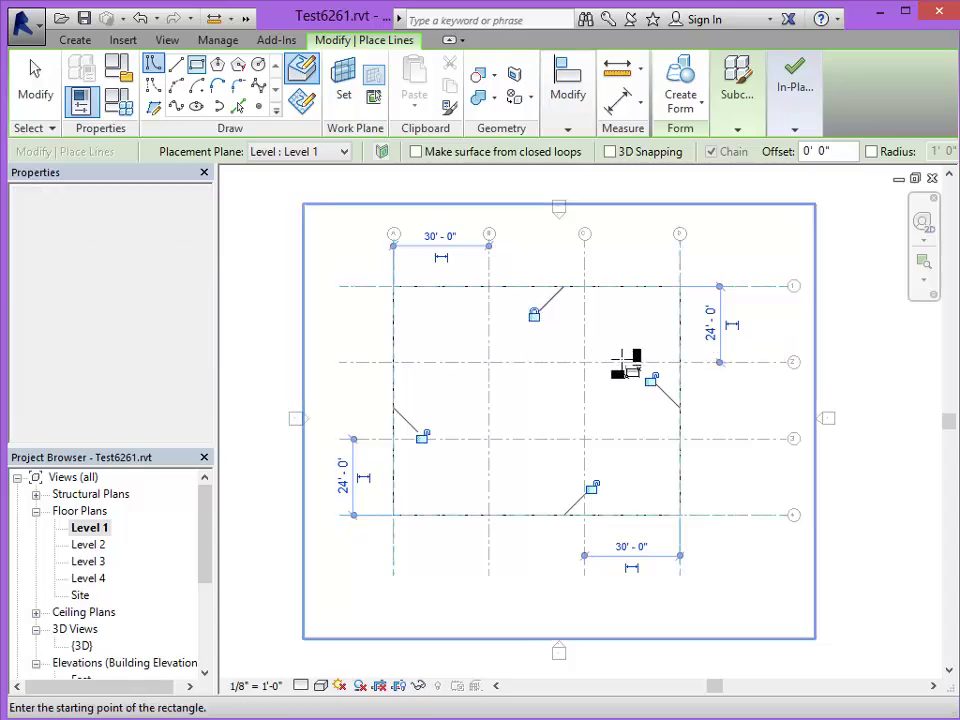
{"action": "left_click", "coordinate": [592, 487]}
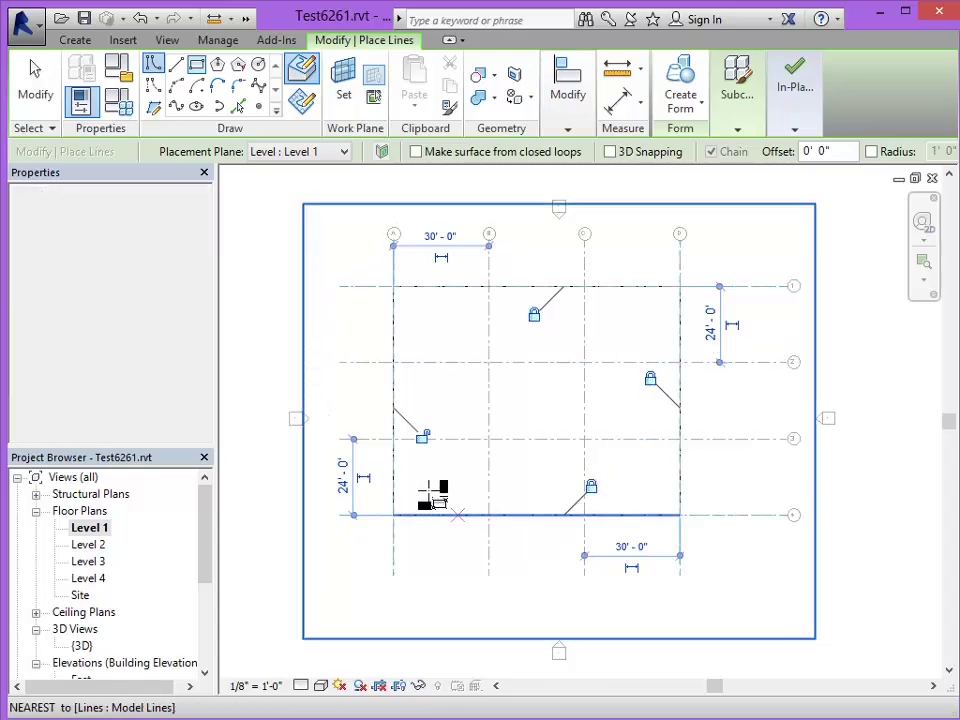
{"action": "left_click", "coordinate": [421, 436]}
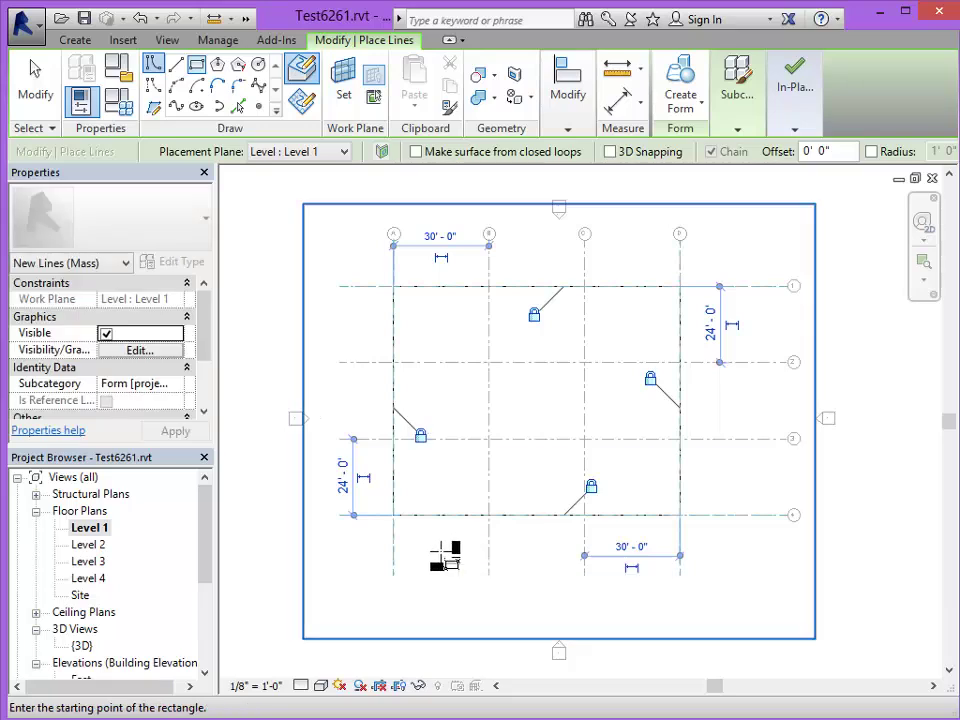
{"action": "left_click", "coordinate": [650, 379]}
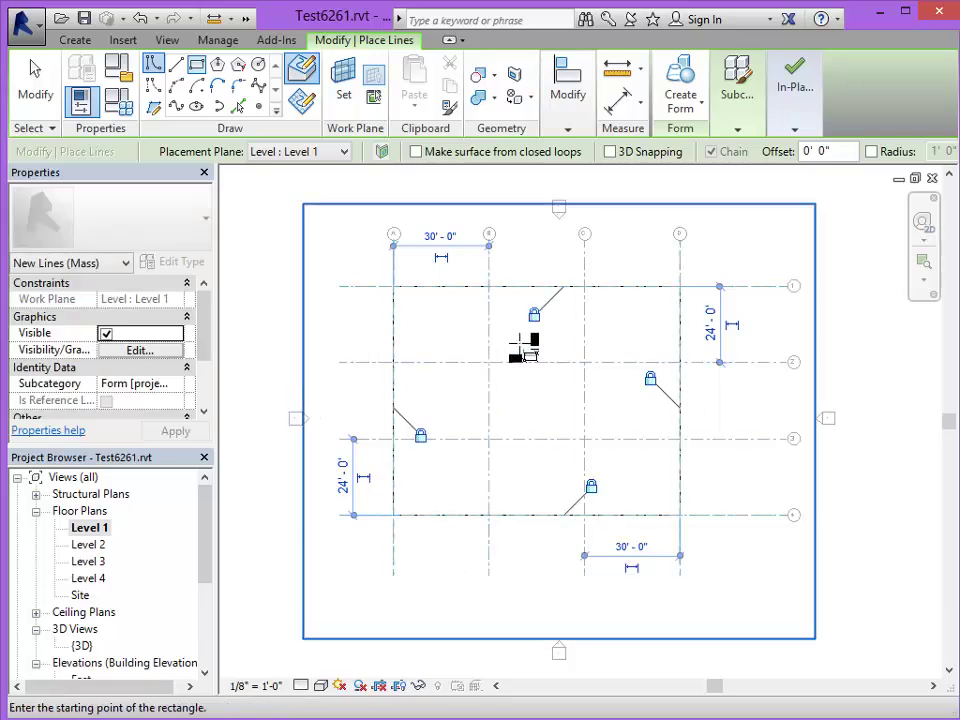
{"action": "left_click", "coordinate": [38, 86]}
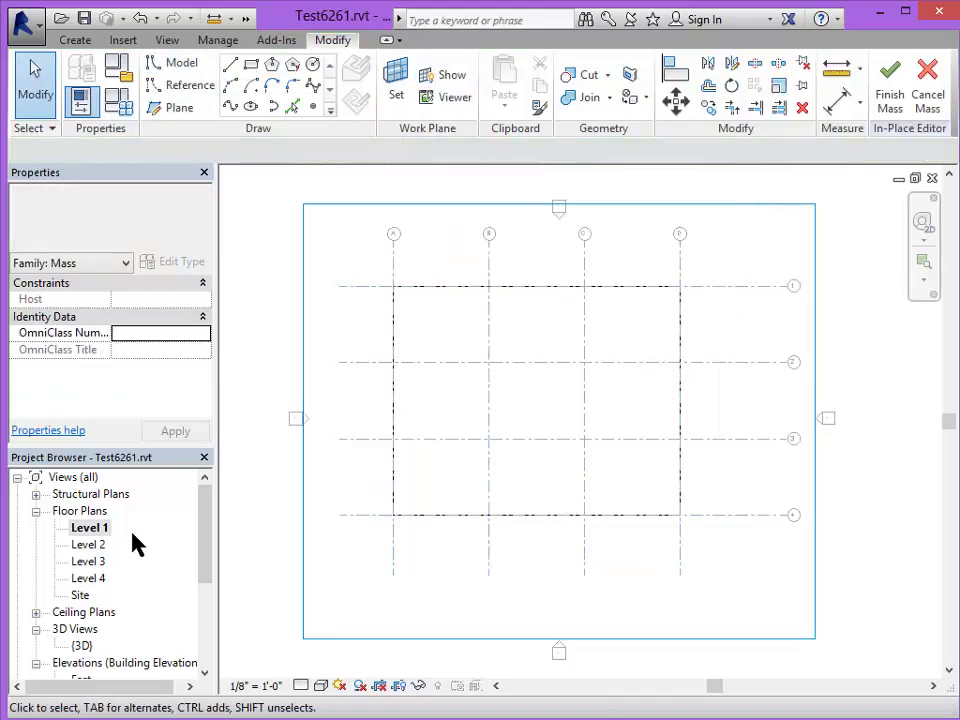
On Level 3, sketch a 90' by 48' rectangle from grid A/1 to D/3, locking its edges to the grids
{"action": "double_click", "coordinate": [84, 562]}
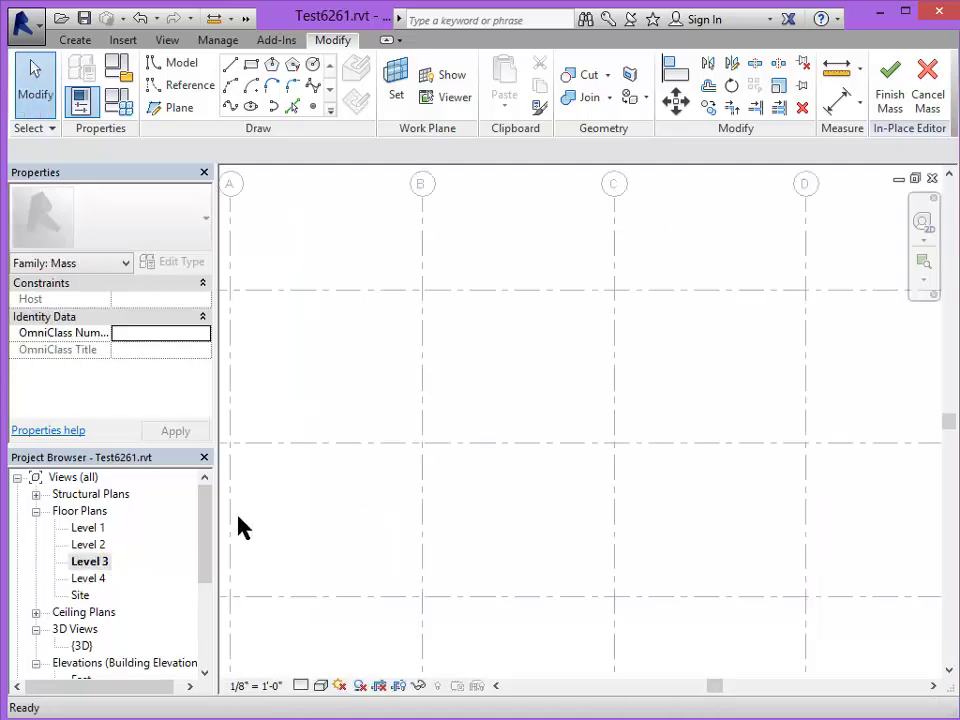
{"action": "scroll", "coordinate": [519, 425], "scroll_direction": "down", "scroll_amount": 3}
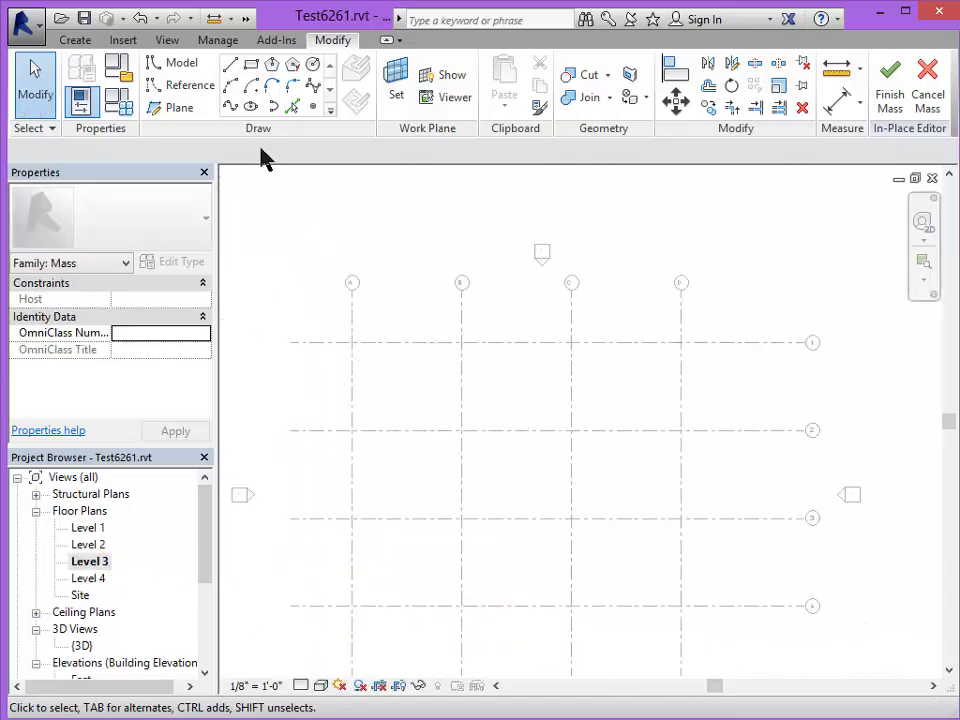
{"action": "left_click", "coordinate": [251, 64]}
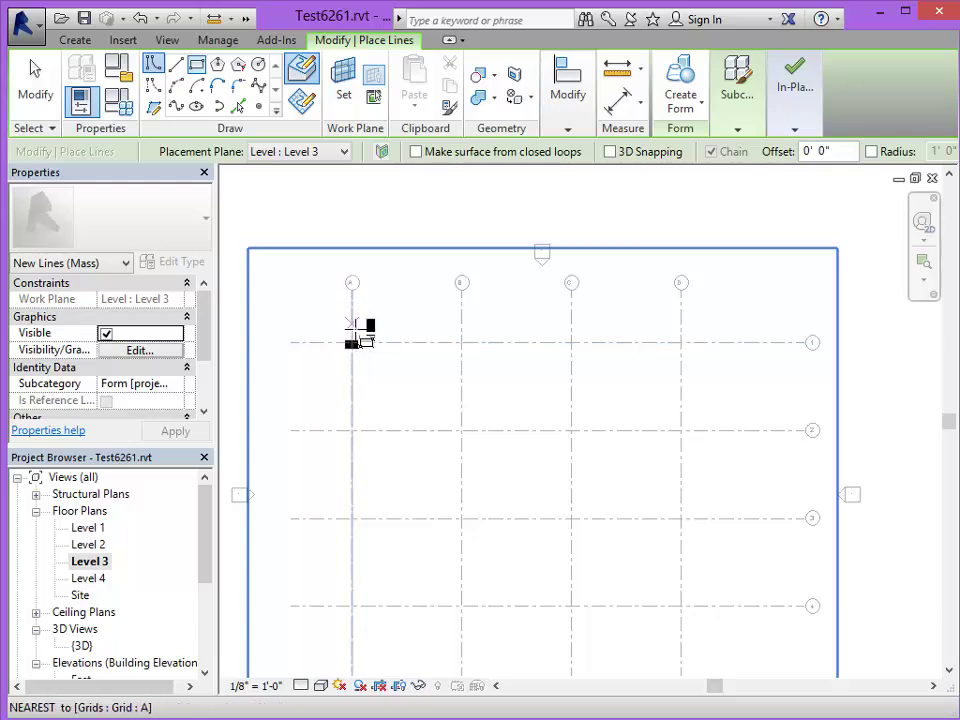
{"action": "left_click", "coordinate": [353, 341]}
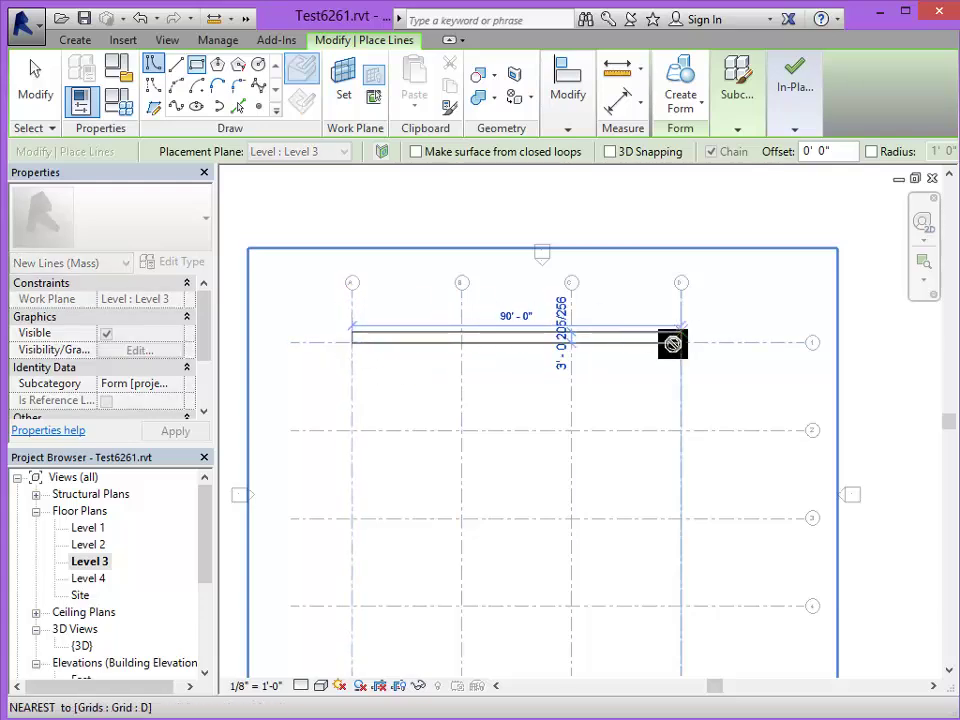
{"action": "left_click", "coordinate": [680, 518]}
{"action": "left_click", "coordinate": [576, 490]}
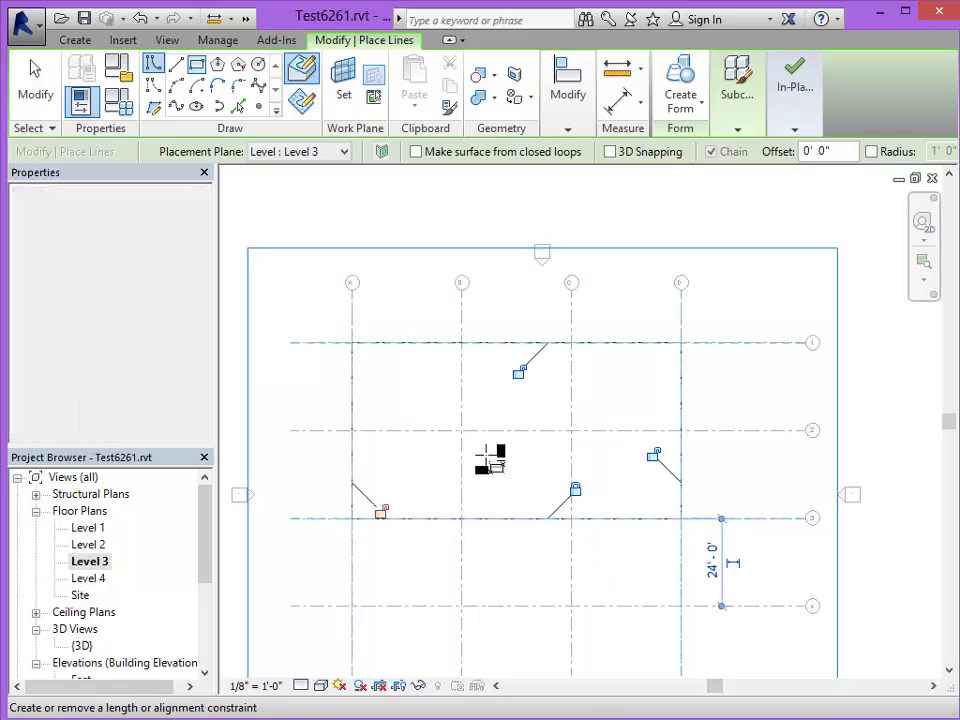
{"action": "left_click", "coordinate": [518, 372]}
{"action": "left_click", "coordinate": [652, 455]}
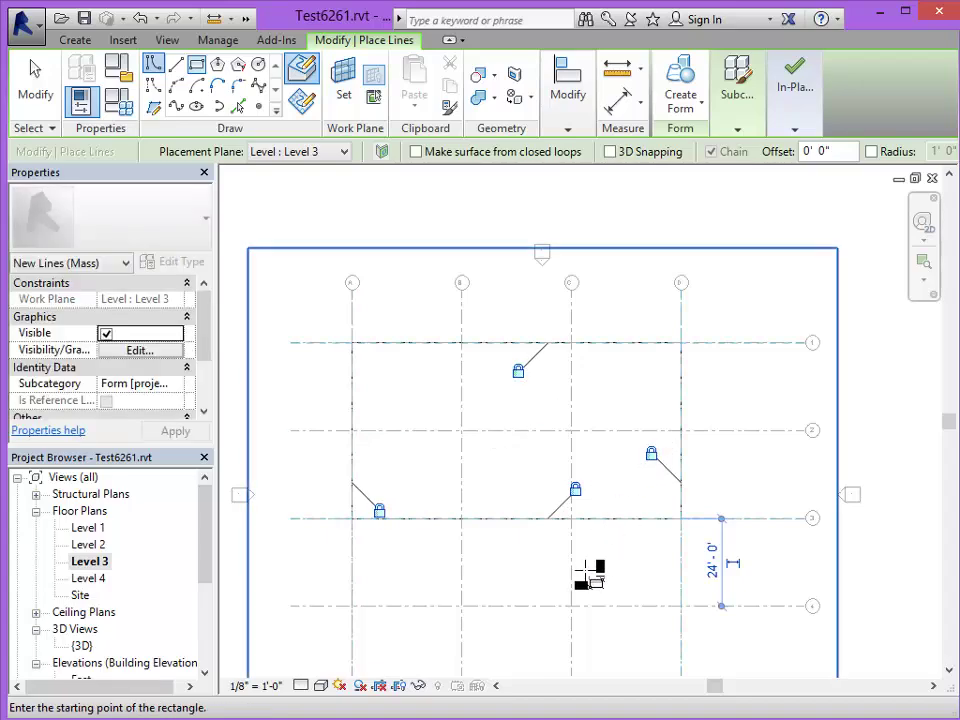
{"action": "left_click", "coordinate": [30, 100]}
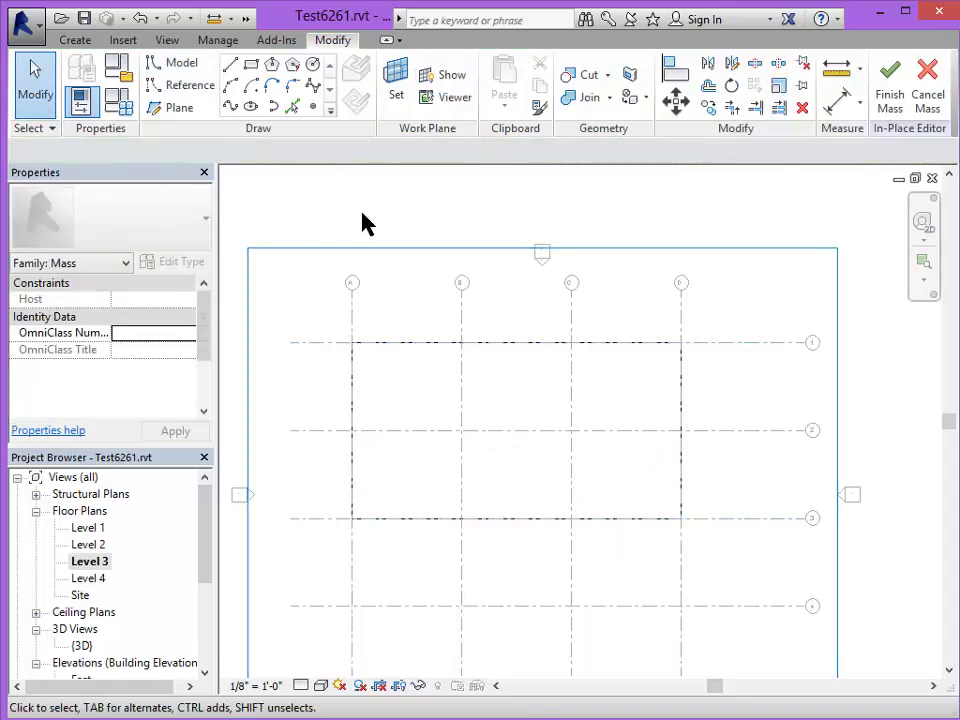
{"action": "scroll", "coordinate": [410, 290], "scroll_direction": "down", "scroll_amount": 1}
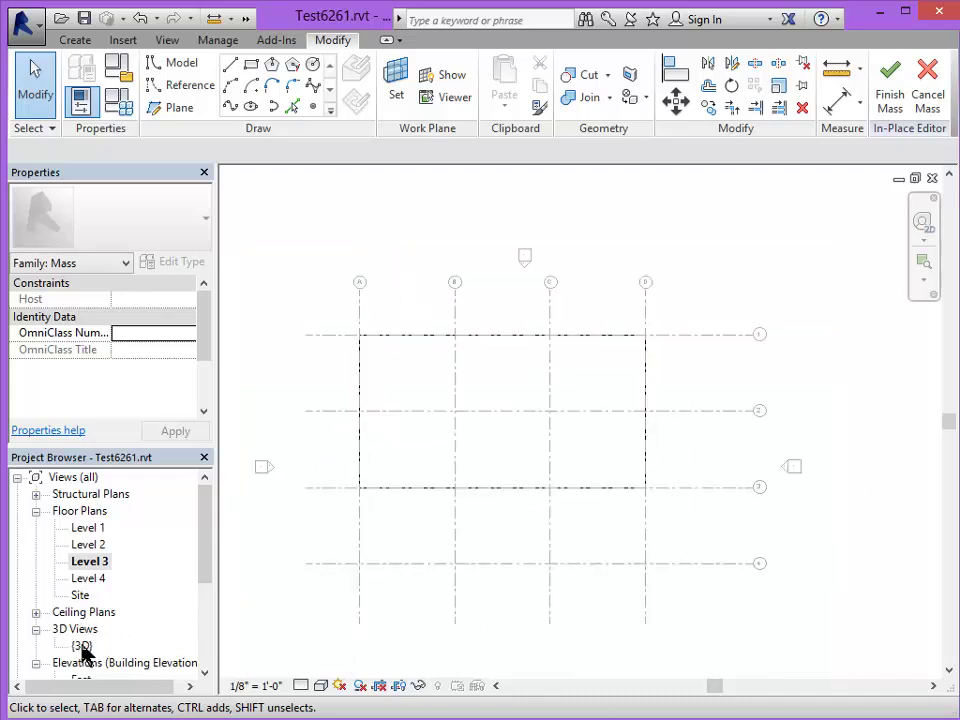
In the default 3D view, extrude the lower Level 1 outline into a 24'-tall solid form
{"action": "left_click", "coordinate": [168, 40]}
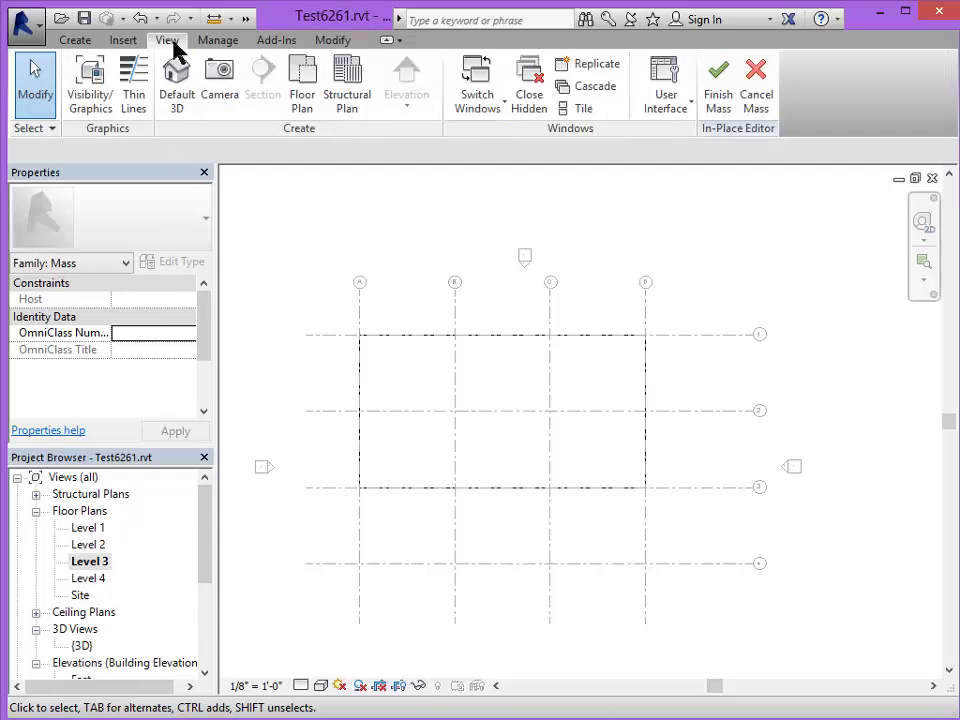
{"action": "left_click", "coordinate": [186, 92]}
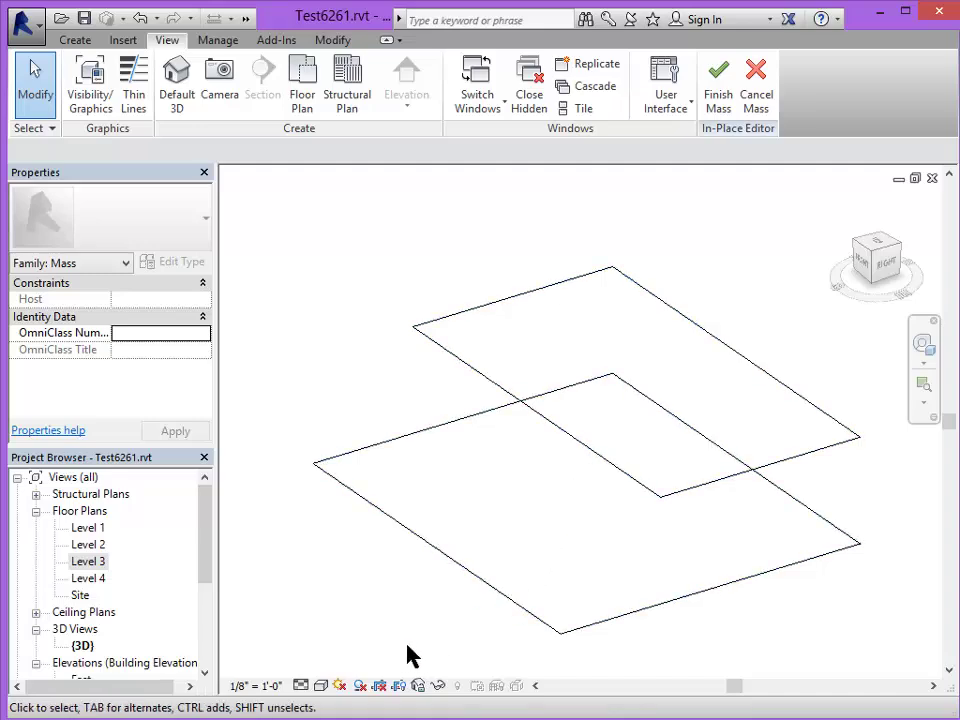
{"action": "key", "text": "Tab"}
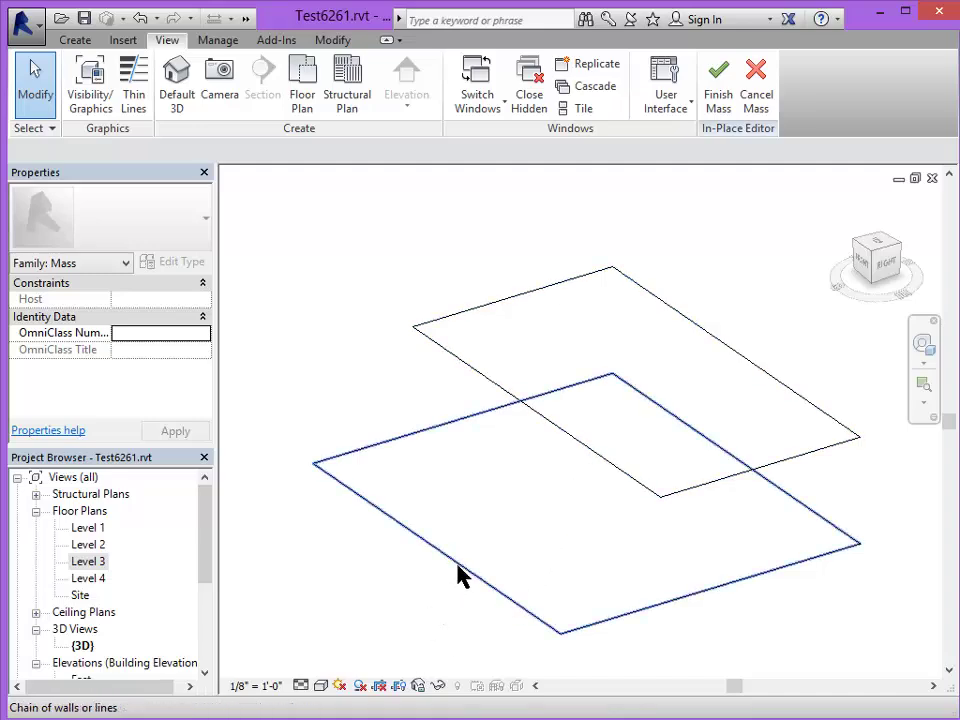
{"action": "left_click", "coordinate": [458, 568]}
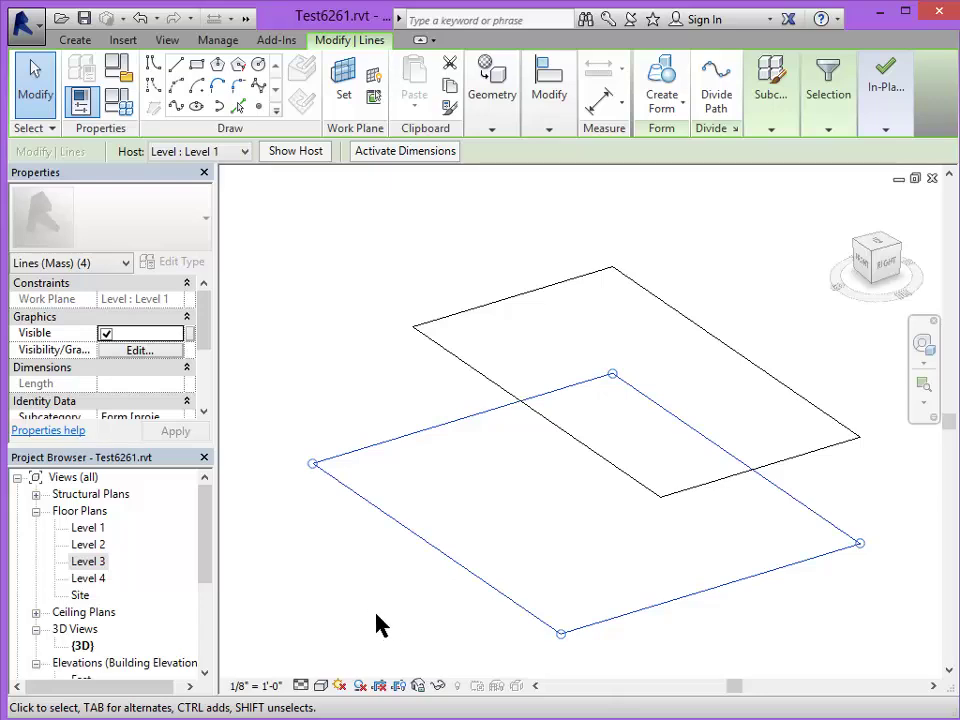
{"action": "left_click", "coordinate": [664, 84]}
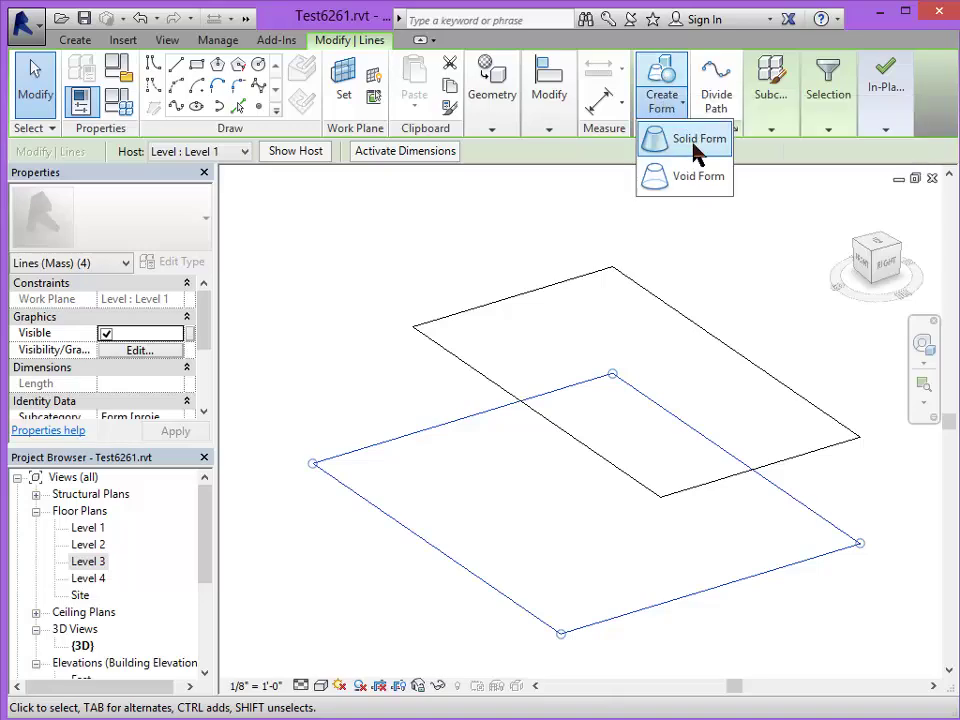
{"action": "left_click", "coordinate": [694, 142]}
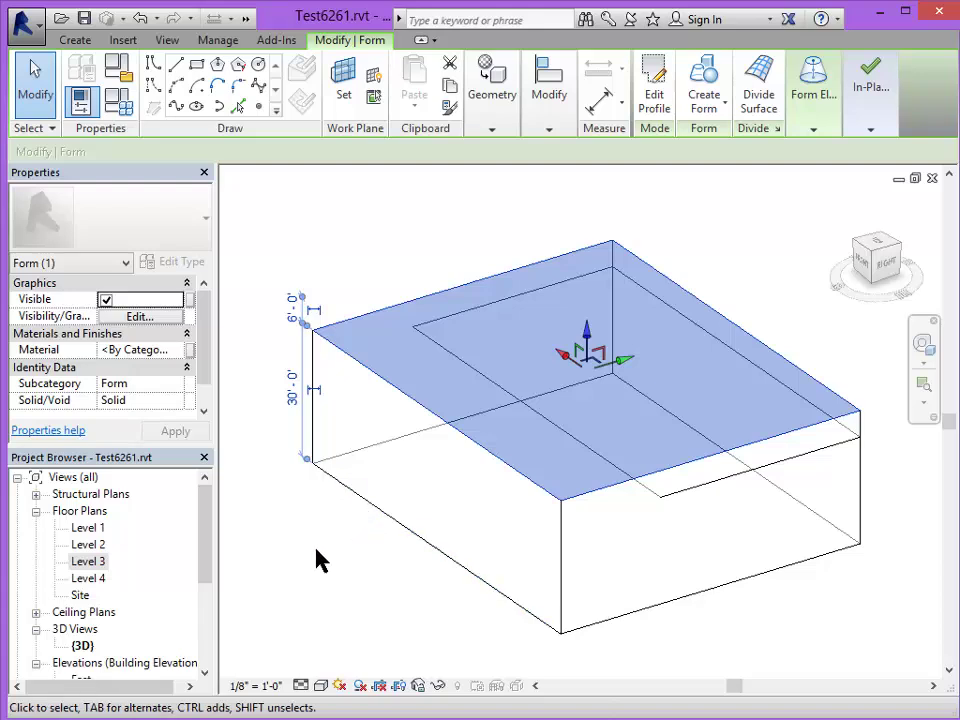
{"action": "left_click", "coordinate": [292, 386]}
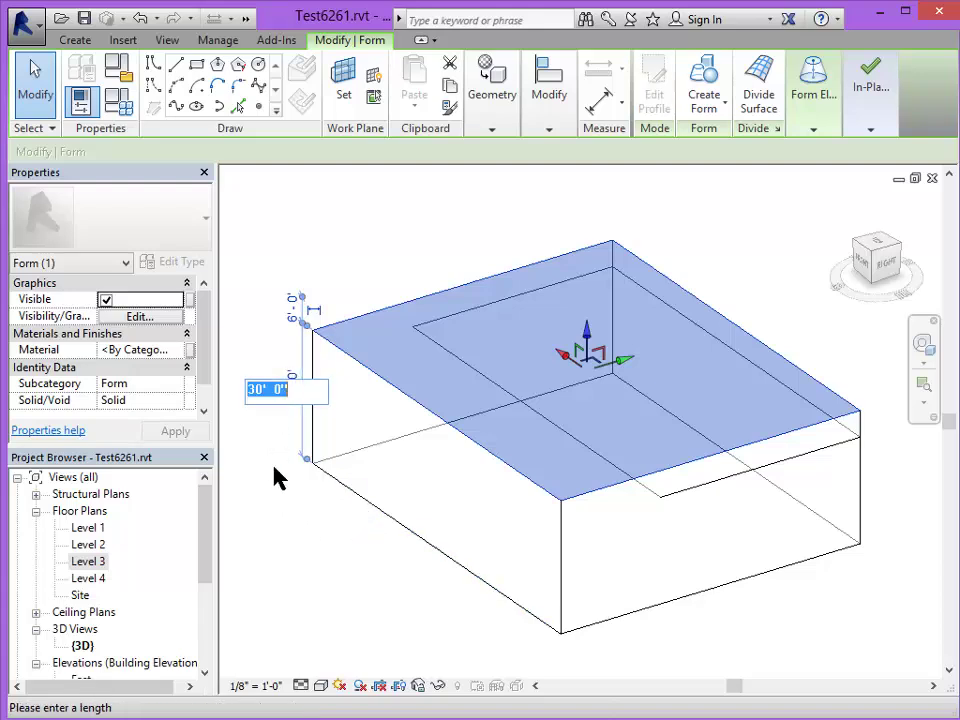
{"action": "type", "text": "24"}
{"action": "key", "text": "Return"}
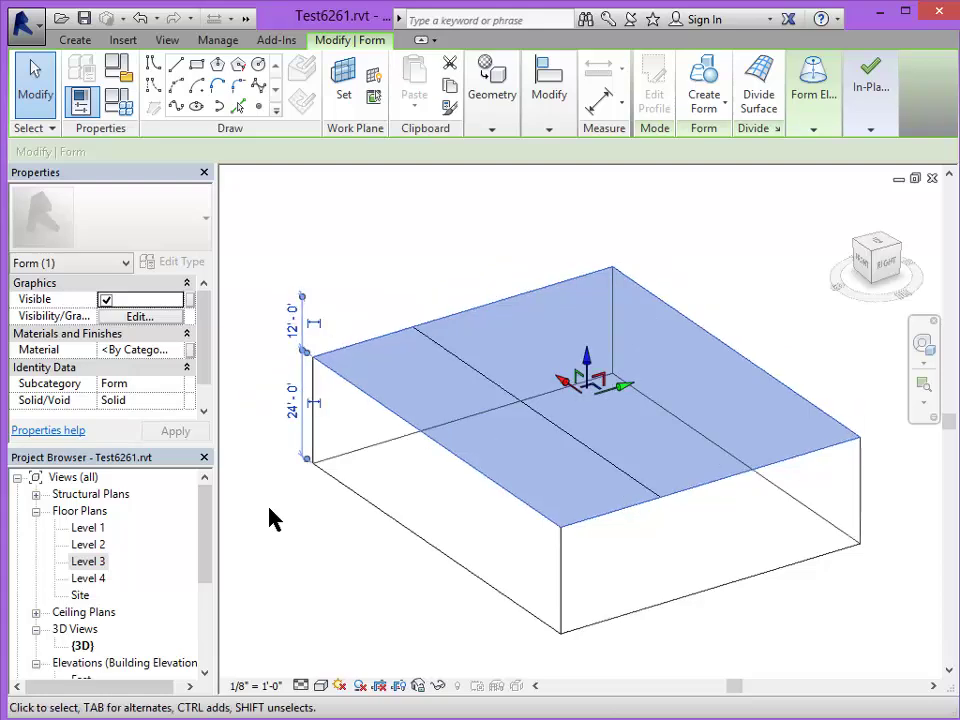
Extrude the upper Level 3 outline into a solid form with its height changed from 30' to 24'
{"action": "left_click", "coordinate": [449, 348]}
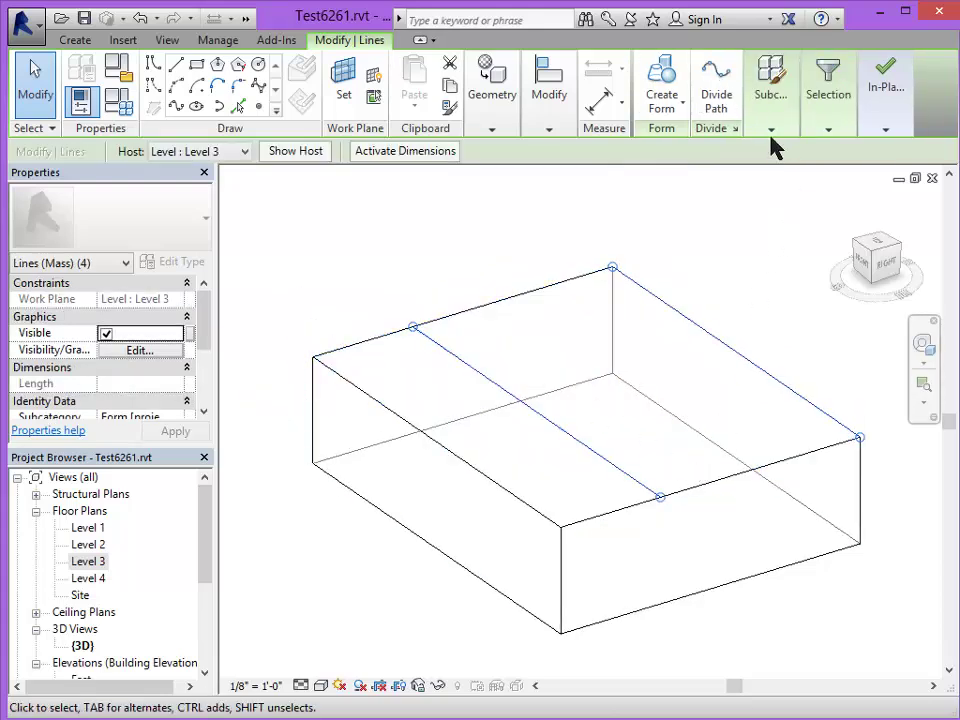
{"action": "left_click", "coordinate": [660, 80]}
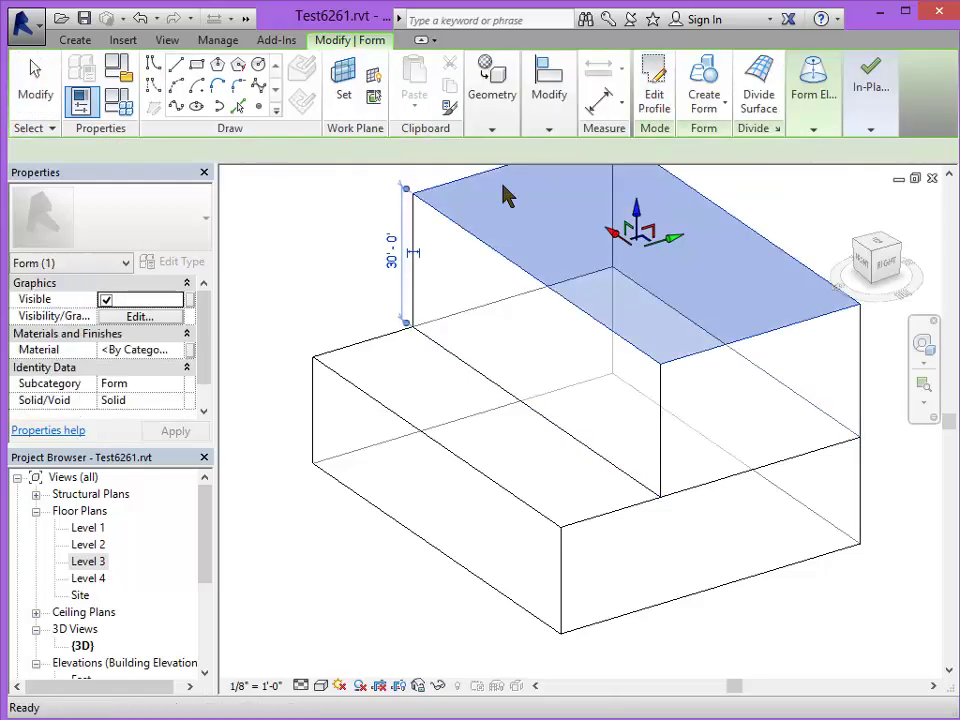
{"action": "left_click", "coordinate": [390, 251]}
{"action": "type", "text": "24'"}
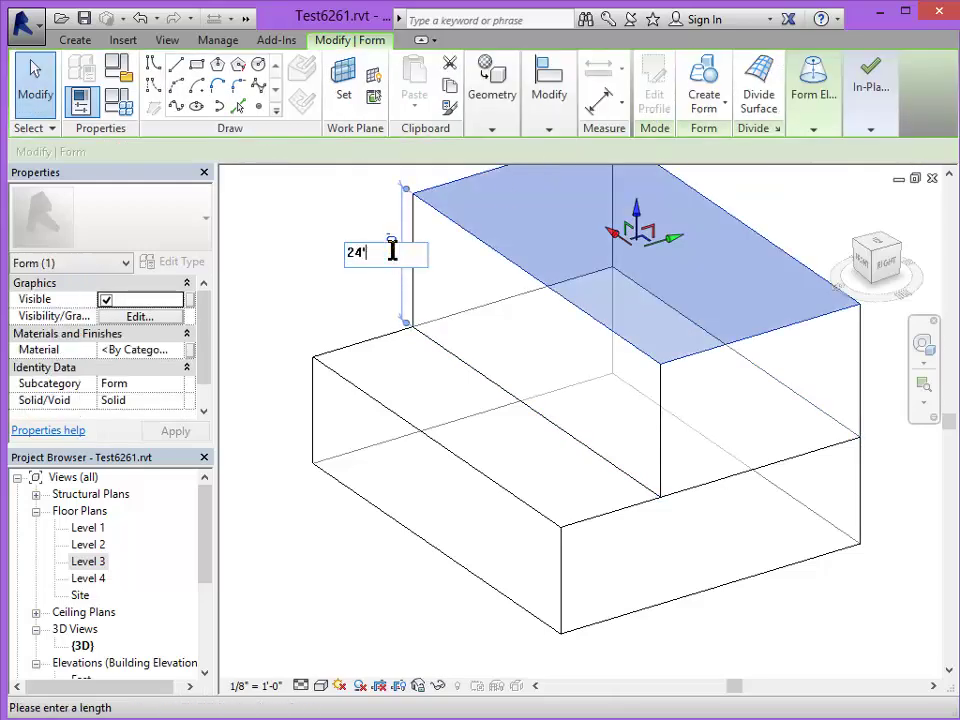
{"action": "key", "text": "Return"}
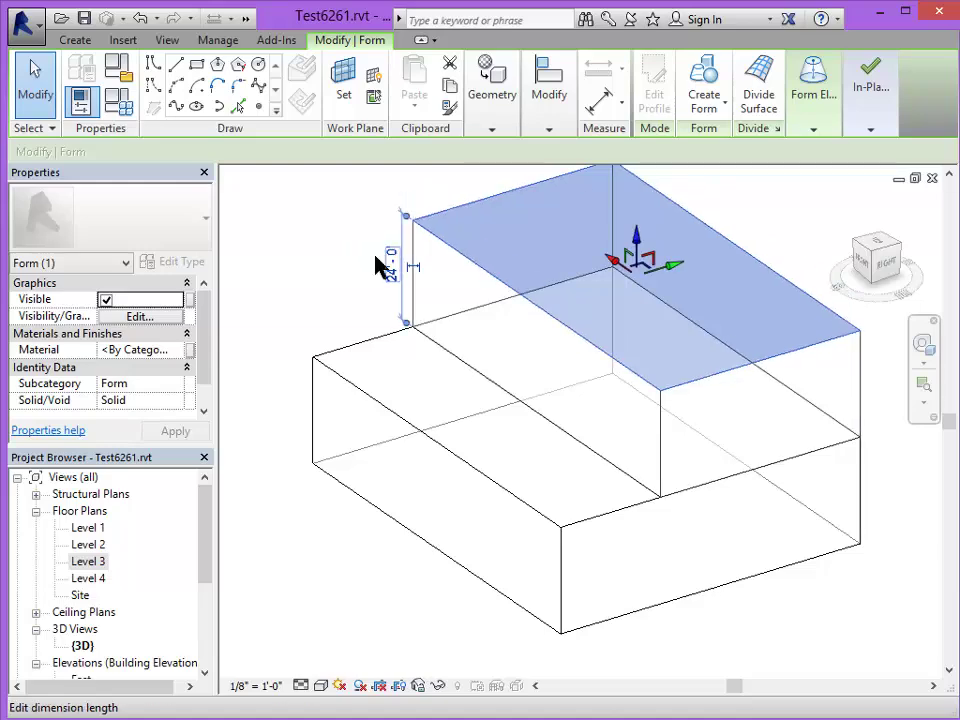
{"action": "left_click", "coordinate": [313, 279]}
{"action": "scroll", "coordinate": [313, 279], "scroll_direction": "down", "scroll_amount": 1}
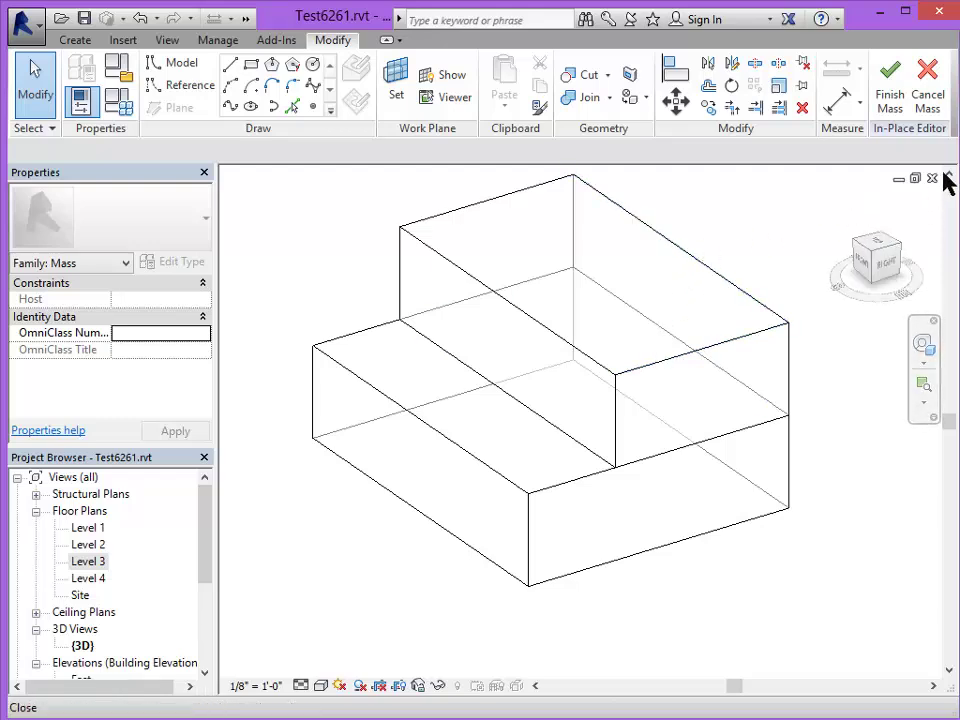
{"action": "middle_click_drag", "start_coordinate": [742, 260], "coordinate": [742, 320]}
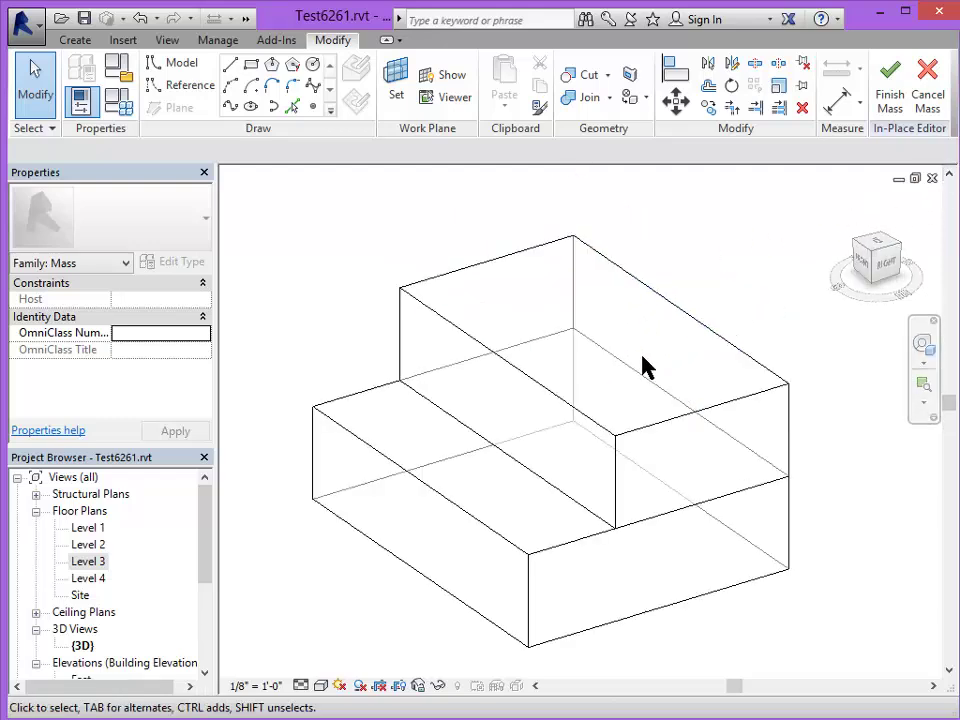
{"action": "middle_click_drag", "start_coordinate": [673, 358], "coordinate": [641, 381], "text": "shift"}
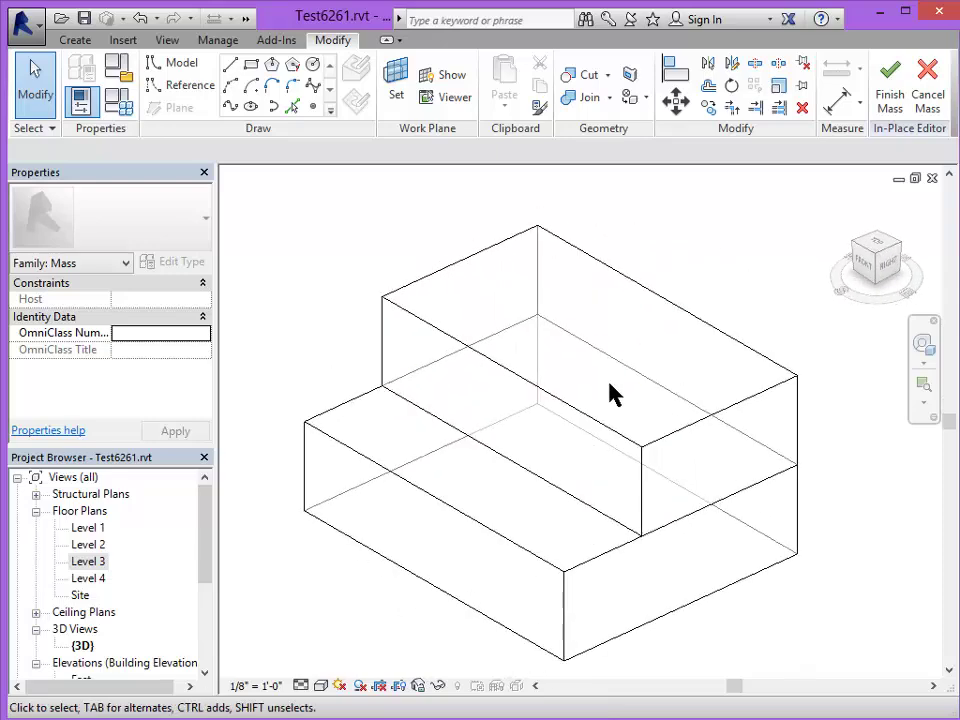
{"action": "scroll", "coordinate": [608, 393], "scroll_direction": "up", "scroll_amount": 2}
{"action": "scroll", "coordinate": [615, 391], "scroll_direction": "down", "scroll_amount": 4}
{"action": "scroll", "coordinate": [590, 463], "scroll_direction": "up", "scroll_amount": 3}
Switch the 3D view's visual style to Shaded, then to Consistent Colors, orbiting to inspect the mass
{"action": "scroll", "coordinate": [703, 357], "scroll_direction": "down", "scroll_amount": 2}
{"action": "middle_click_drag", "start_coordinate": [703, 357], "coordinate": [725, 370], "text": "shift"}
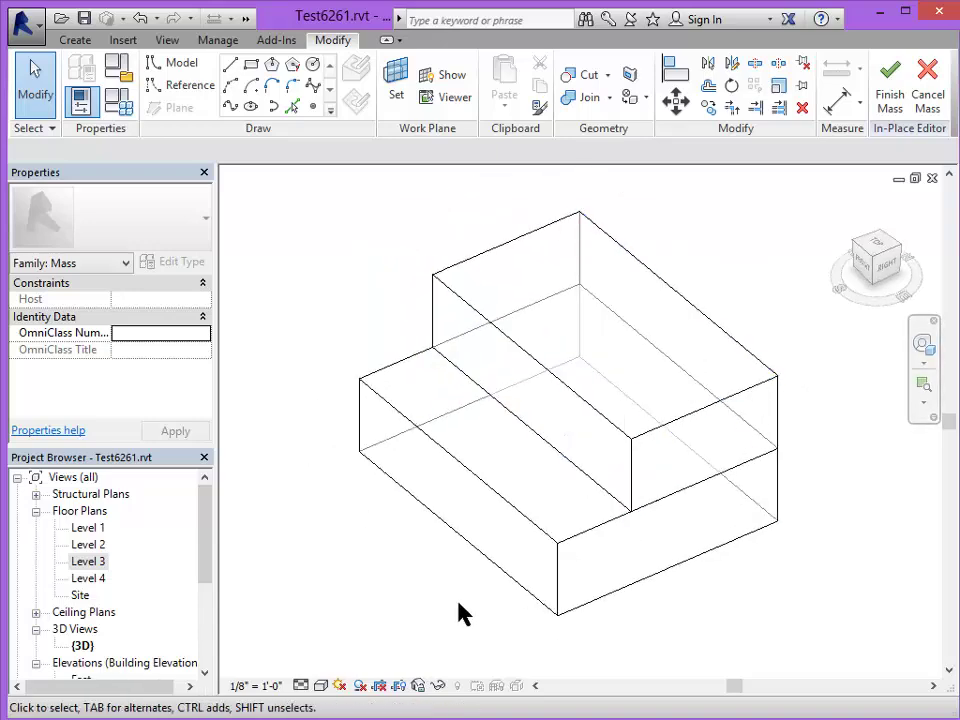
{"action": "left_click", "coordinate": [320, 687]}
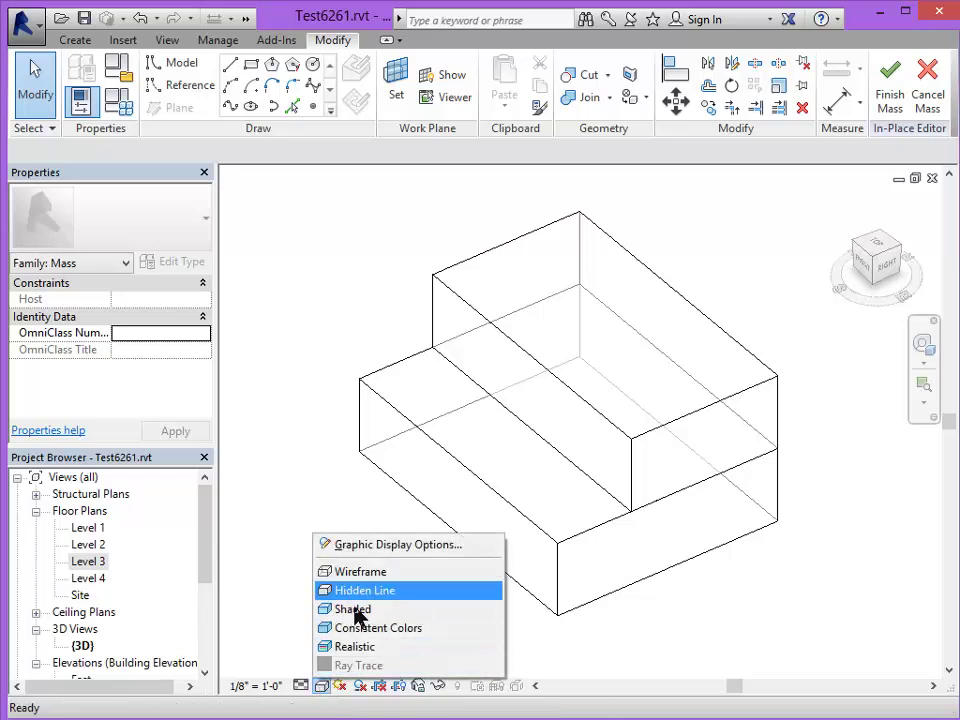
{"action": "left_click", "coordinate": [400, 610]}
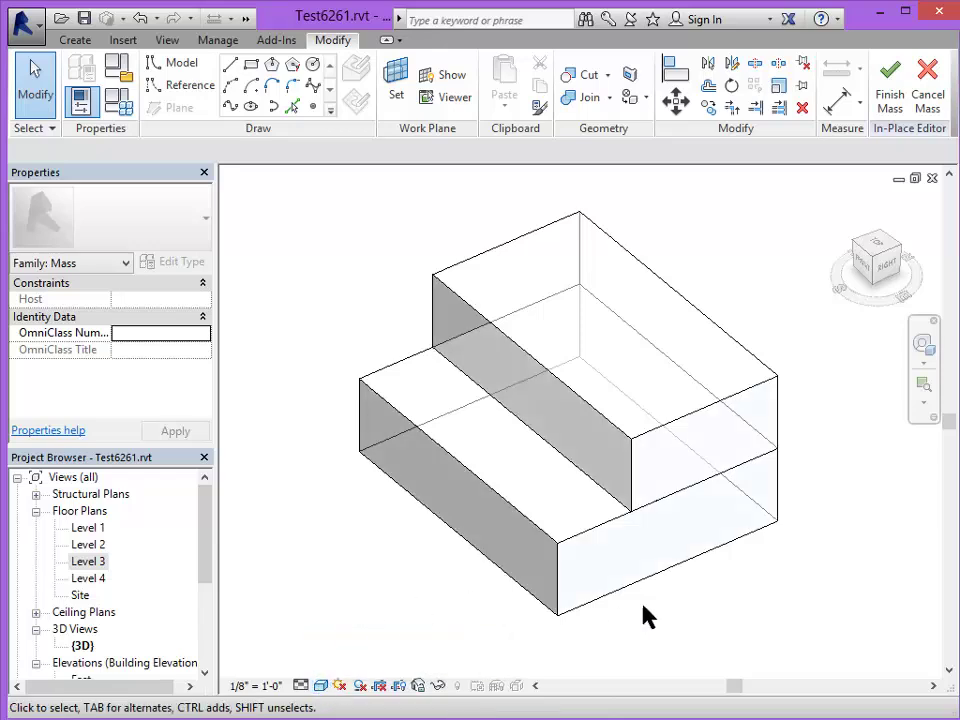
{"action": "middle_click_drag", "start_coordinate": [648, 614], "coordinate": [678, 575], "text": "shift"}
{"action": "left_click", "coordinate": [321, 686]}
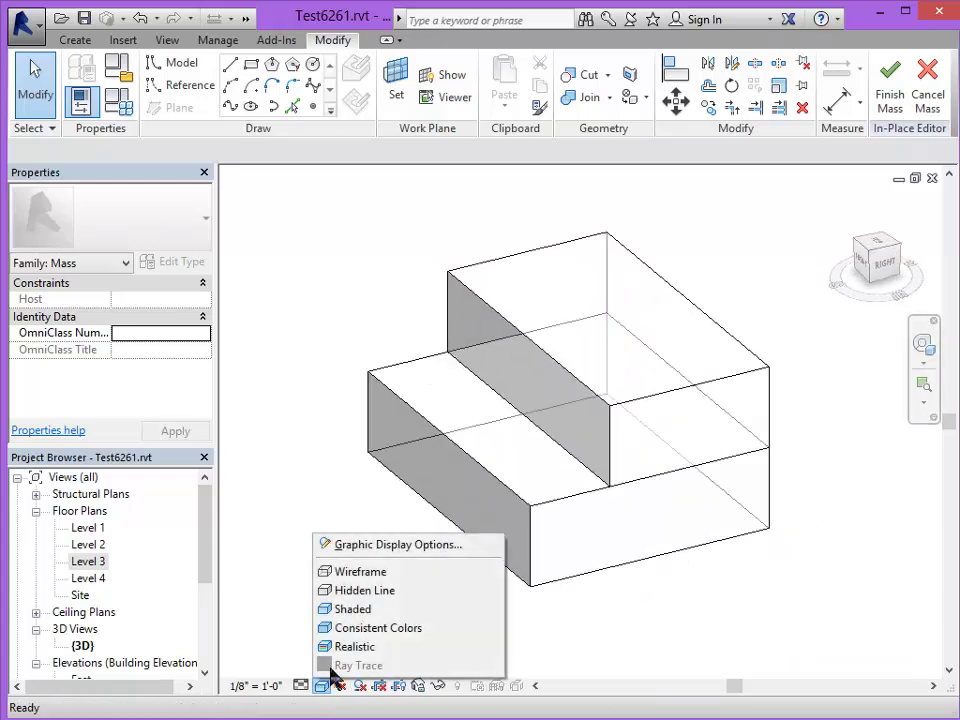
{"action": "left_click", "coordinate": [368, 627]}
{"action": "middle_click_drag", "start_coordinate": [686, 615], "coordinate": [692, 586], "text": "shift"}
{"action": "mouse_move", "coordinate": [681, 467]}
{"action": "middle_mouse_down", "text": "shift"}
{"action": "mouse_move", "coordinate": [681, 540]}
{"action": "mouse_move", "coordinate": [700, 470]}
{"action": "middle_mouse_up", "text": "shift"}
Select the upper block's top face, then drag its top back edge upward to trial a reshape
{"action": "left_click", "coordinate": [737, 349]}
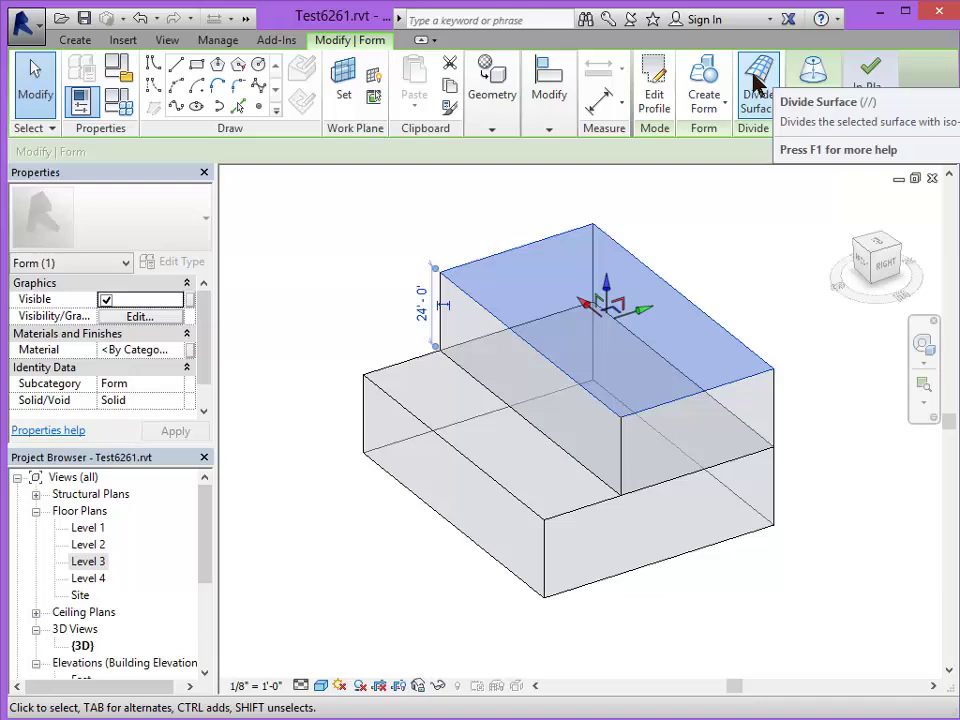
{"action": "mouse_move", "coordinate": [812, 128]}
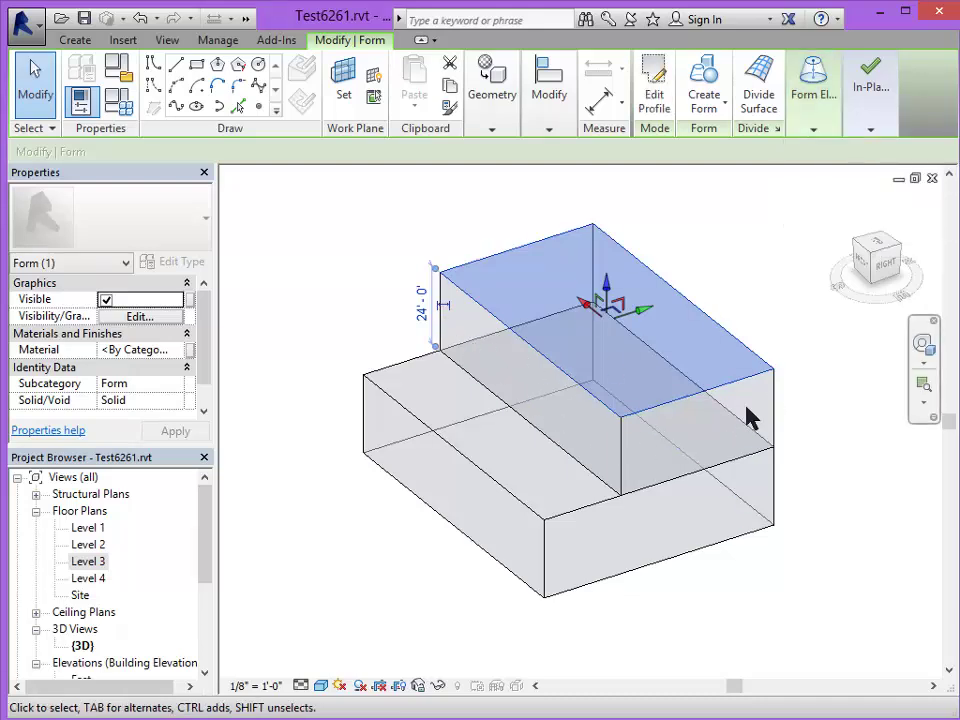
{"action": "left_click", "coordinate": [815, 355]}
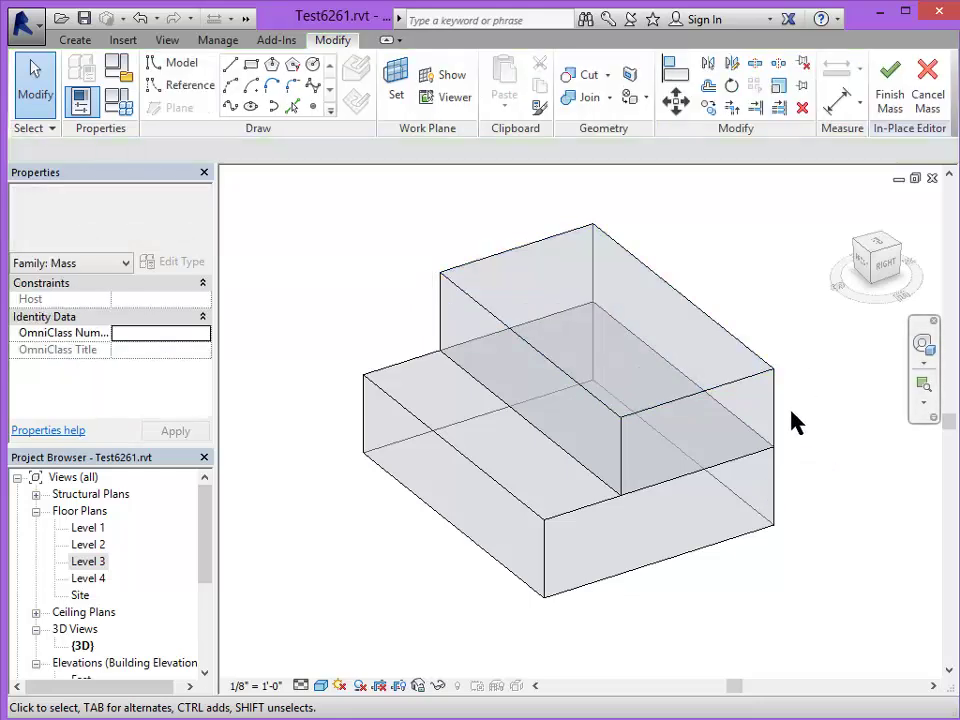
{"action": "left_click", "coordinate": [693, 303]}
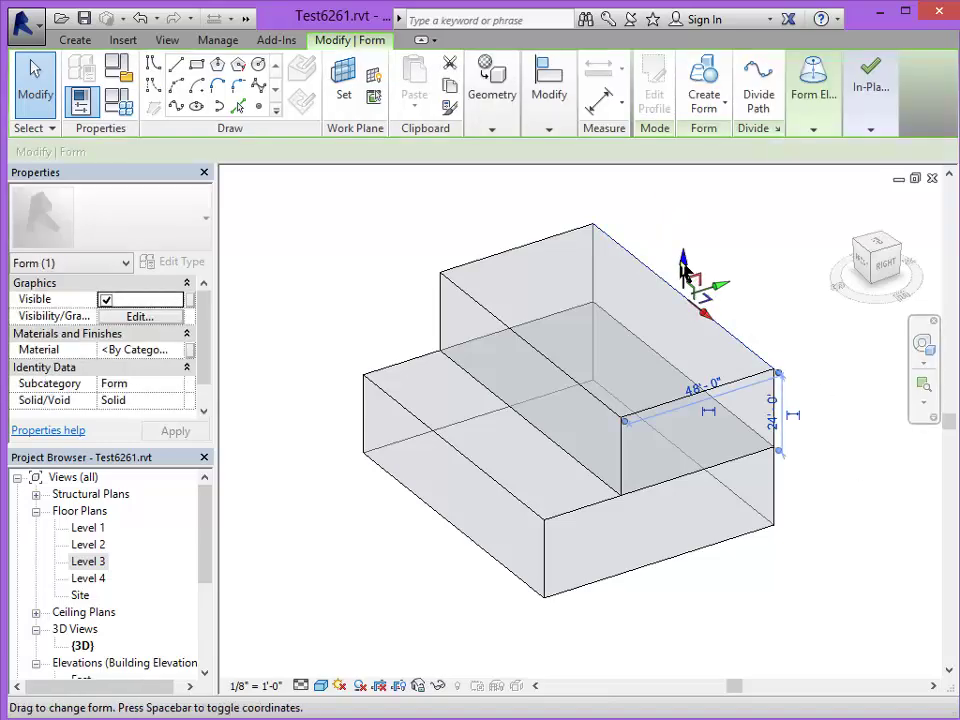
{"action": "mouse_move", "coordinate": [684, 250]}
{"action": "left_mouse_down"}
{"action": "mouse_move", "coordinate": [690, 222]}
{"action": "mouse_move", "coordinate": [695, 230]}
{"action": "left_mouse_up"}
{"action": "left_click", "coordinate": [934, 636]}
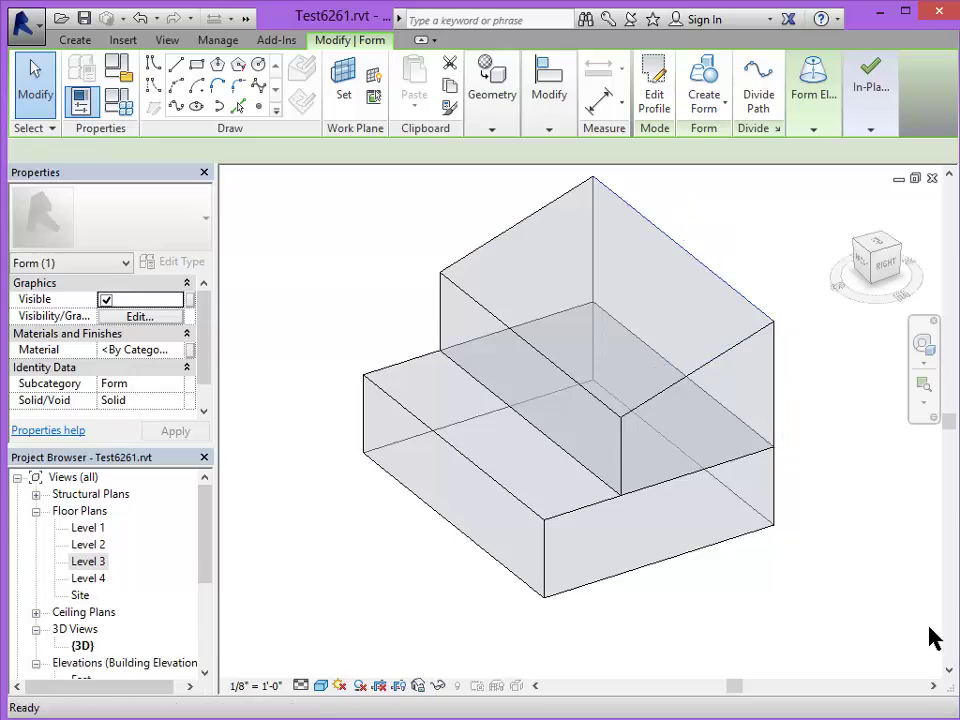
Pull the upper block's corner vertex outward, then undo the vertex move
{"action": "left_click", "coordinate": [776, 371]}
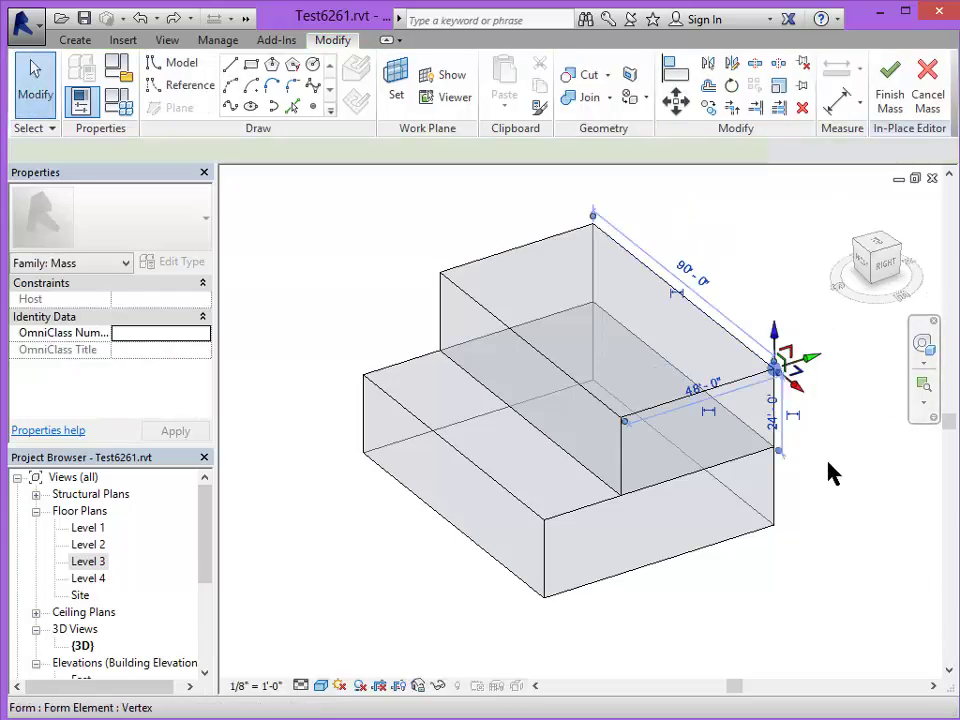
{"action": "left_click_drag", "start_coordinate": [814, 360], "coordinate": [857, 527]}
{"action": "left_click", "coordinate": [825, 630]}
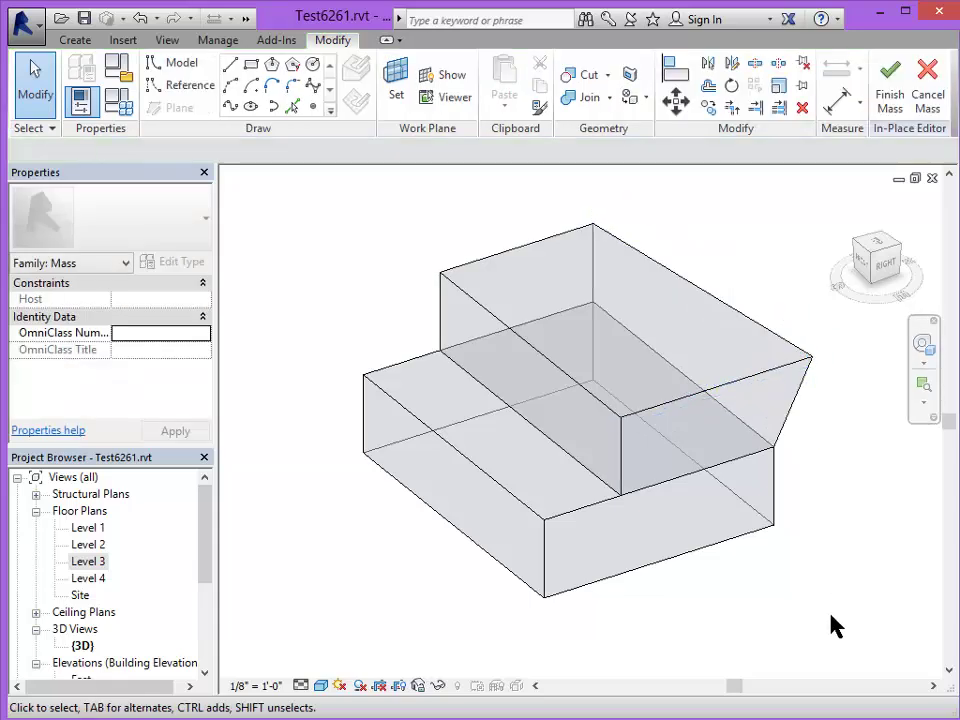
{"action": "key", "text": "ctrl+z"}
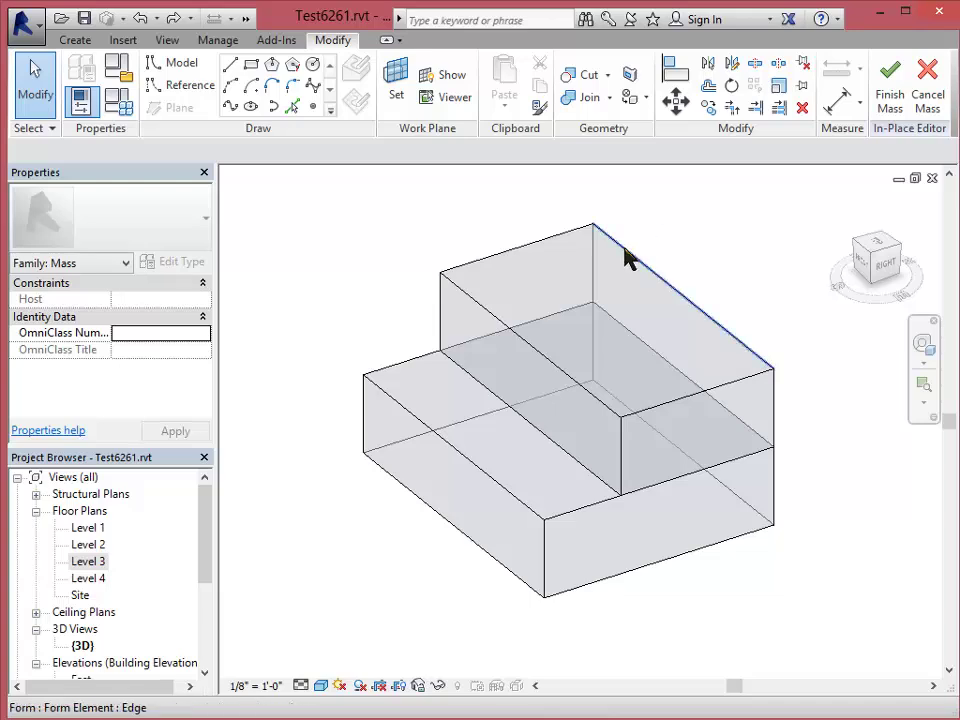
Raise the upper block's top face to about 35'-9", then undo the height change
{"action": "key", "text": "Tab"}
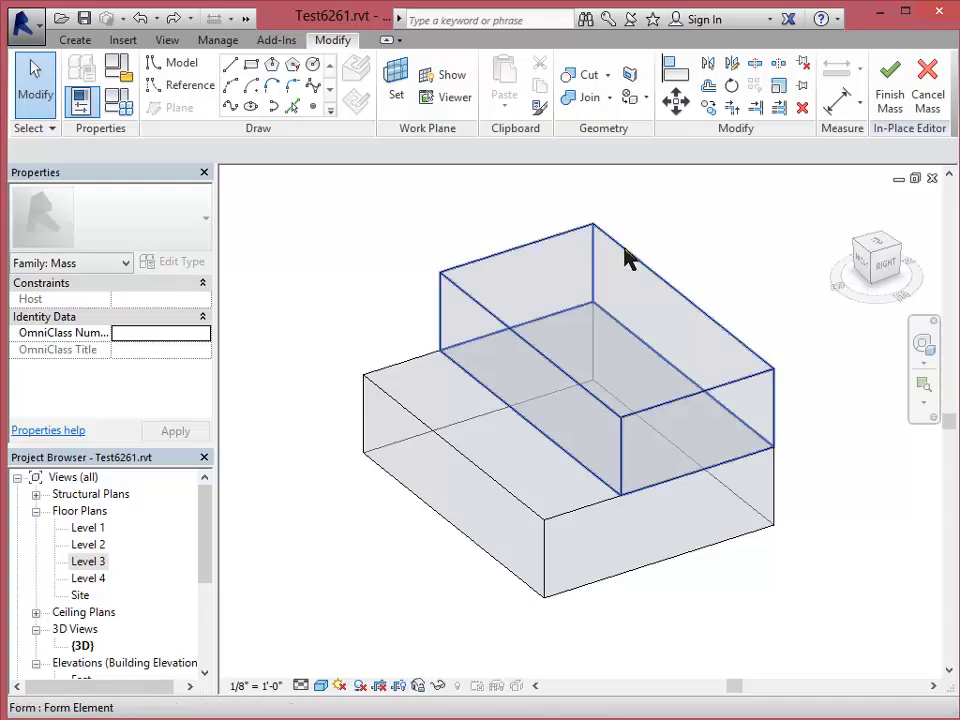
{"action": "key", "text": "Tab"}
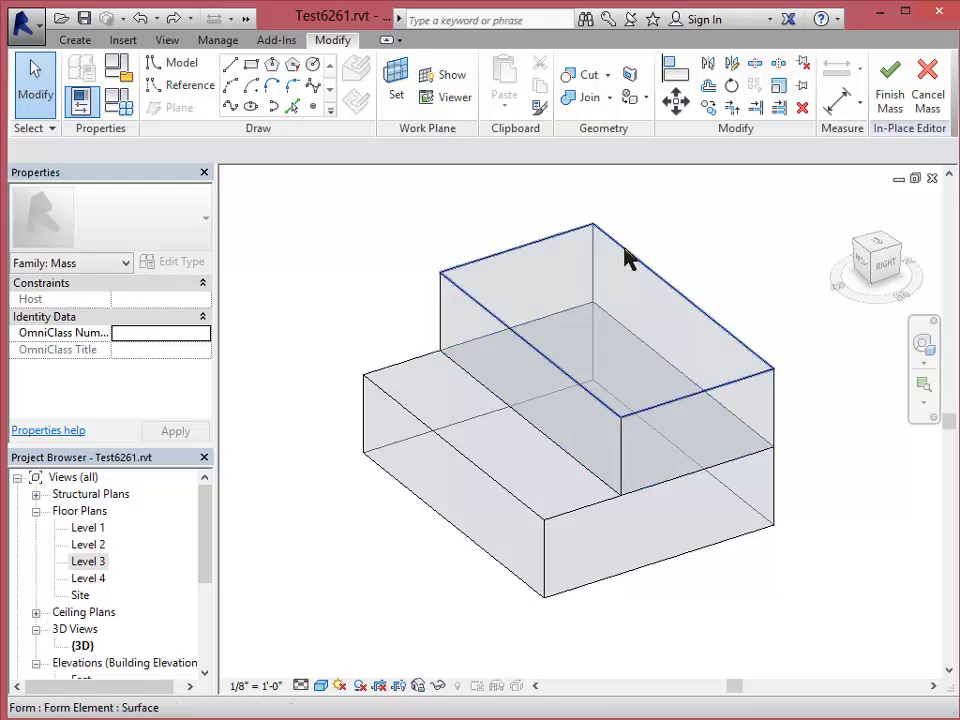
{"action": "left_click", "coordinate": [624, 258]}
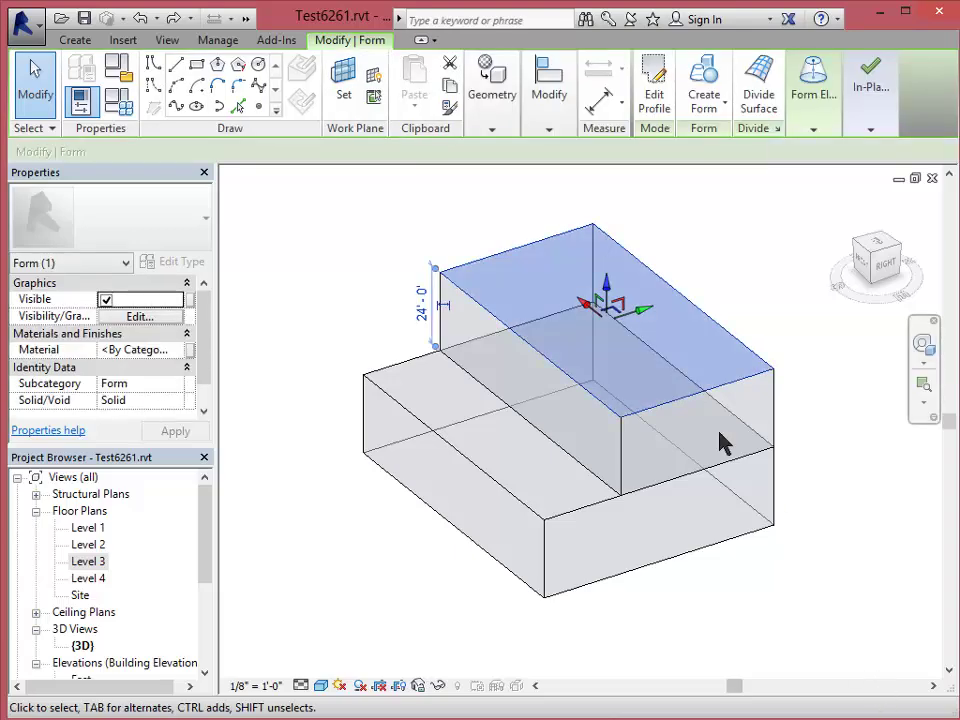
{"action": "left_click_drag", "start_coordinate": [606, 298], "coordinate": [607, 262]}
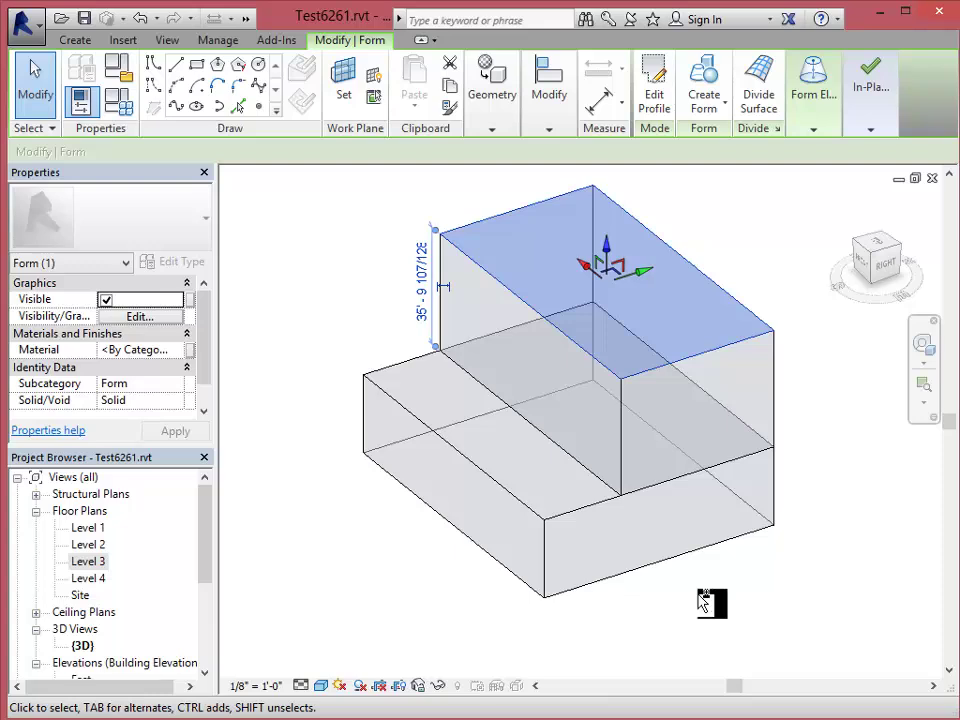
{"action": "key", "text": "ctrl+z"}
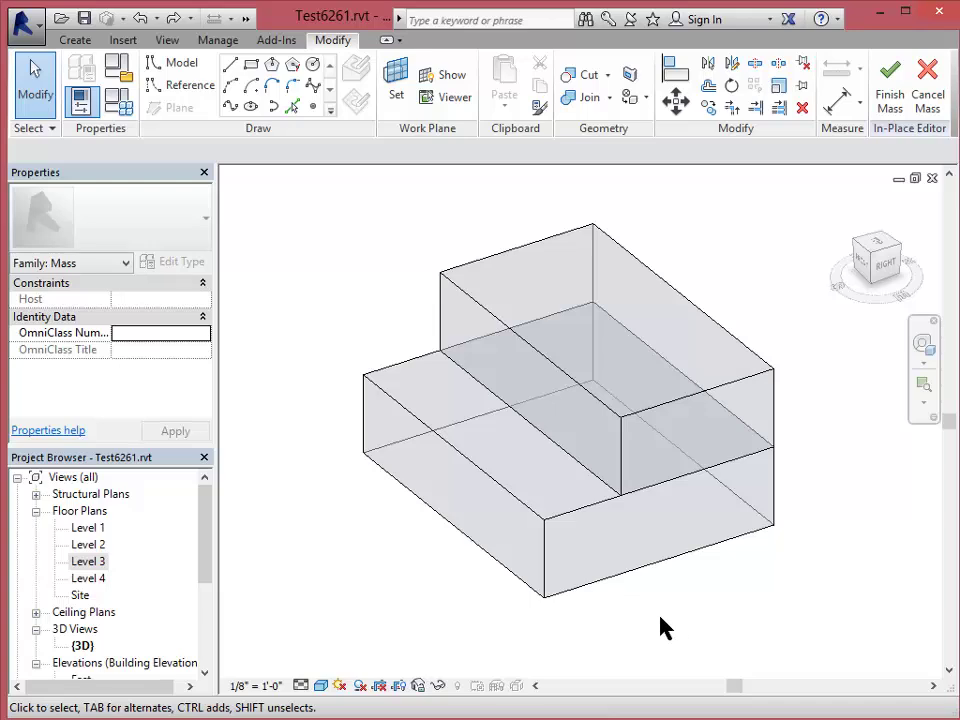
Finish the mass and start Wall by Face with base Level 1 and top up to Level 3
{"action": "left_click", "coordinate": [888, 84]}
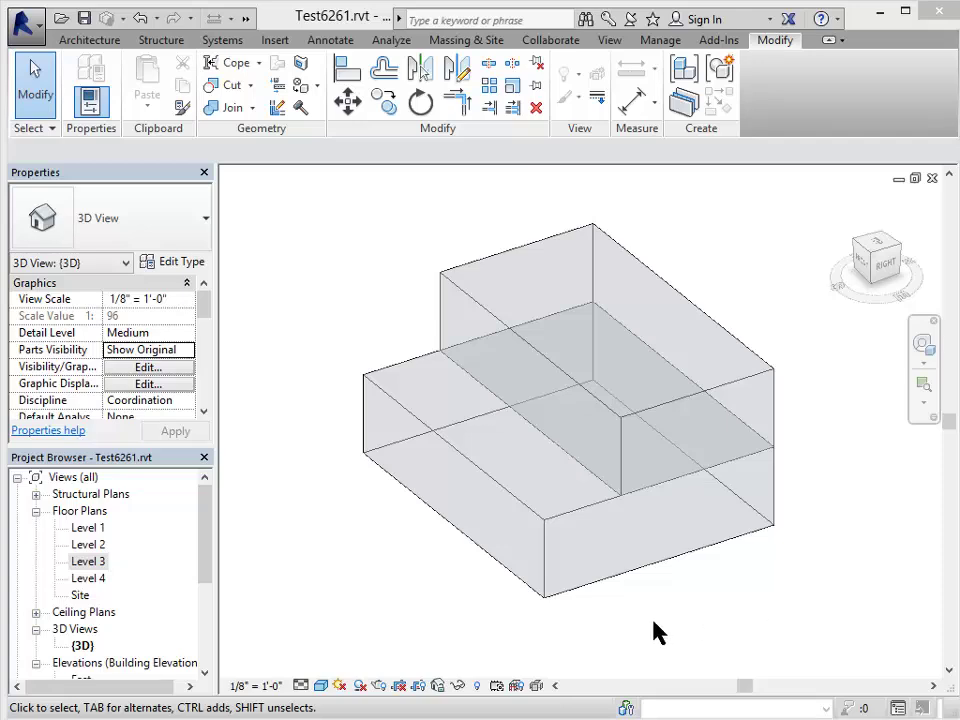
{"action": "left_click", "coordinate": [467, 44]}
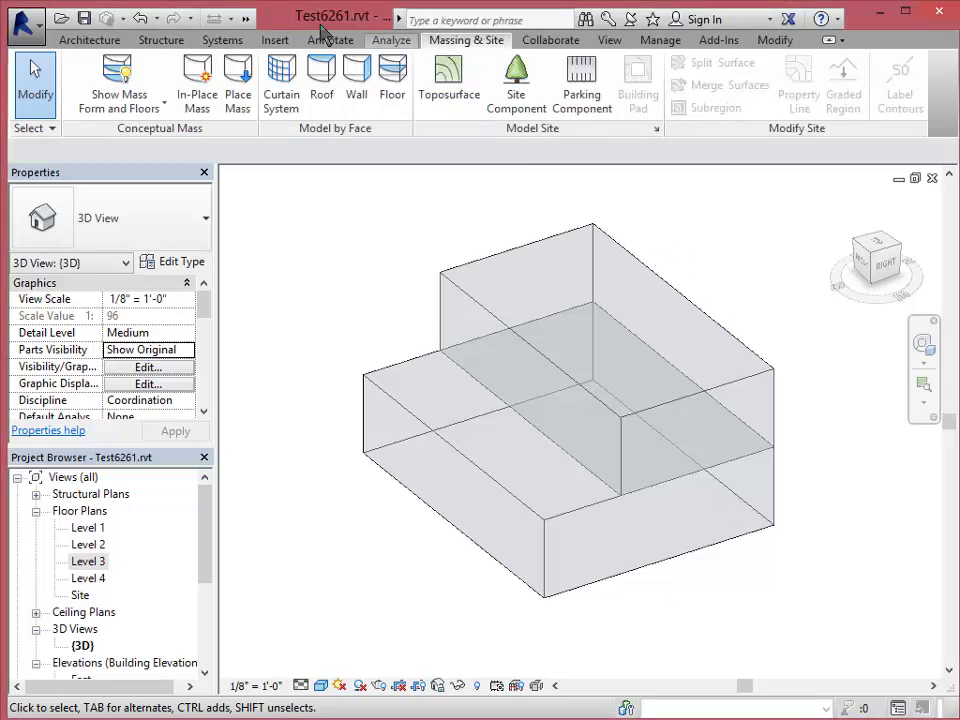
{"action": "left_click", "coordinate": [358, 80]}
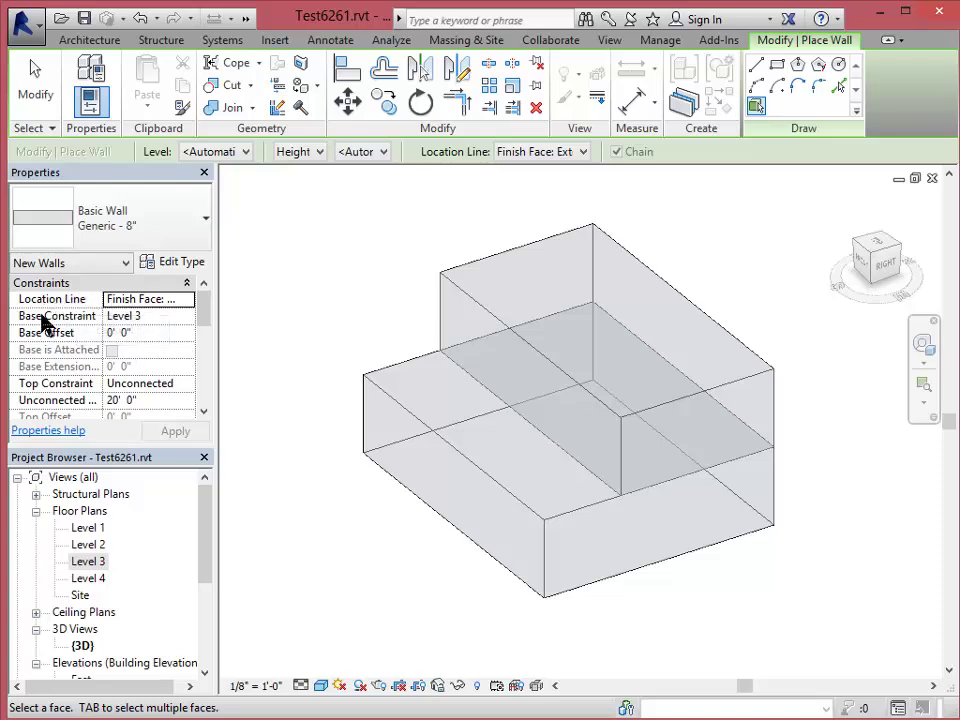
{"action": "left_click", "coordinate": [154, 317]}
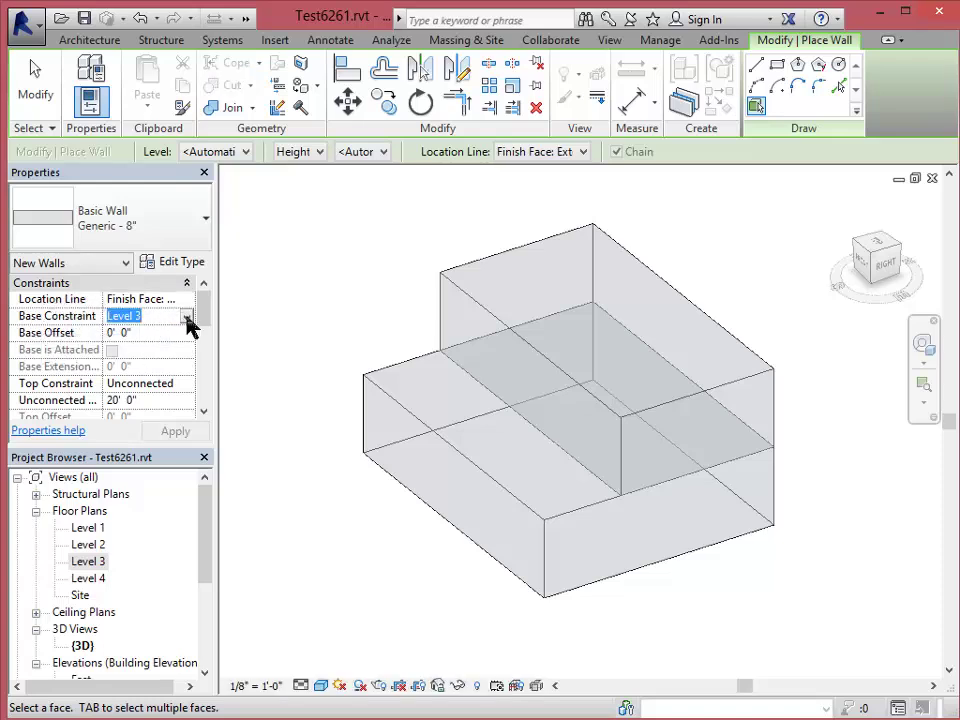
{"action": "left_click", "coordinate": [187, 317]}
{"action": "left_click", "coordinate": [143, 333]}
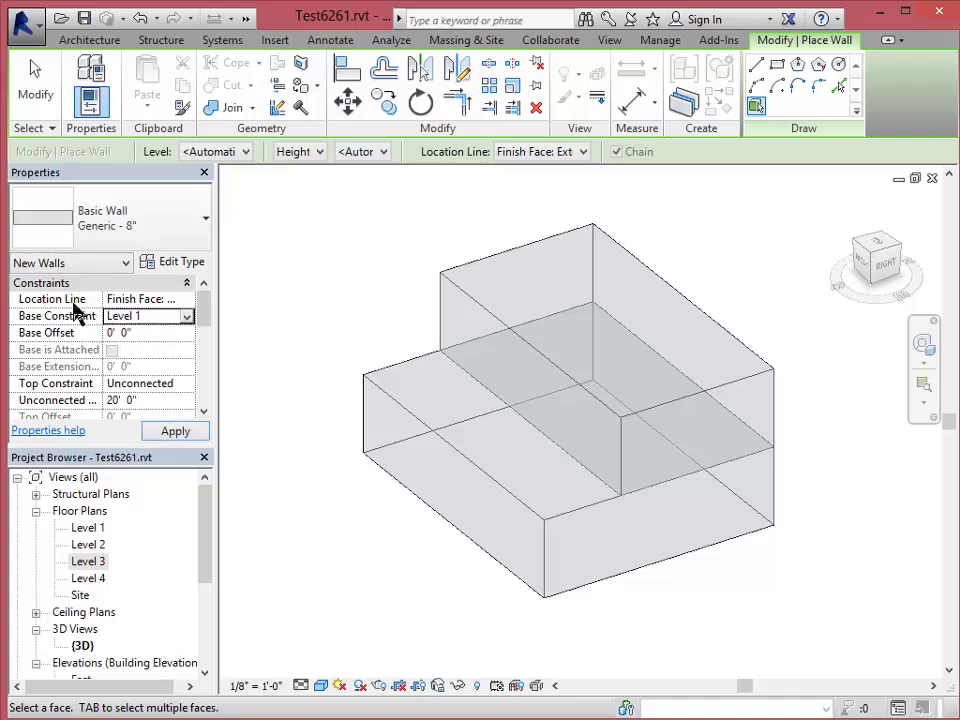
{"action": "left_click", "coordinate": [170, 388]}
{"action": "left_click", "coordinate": [187, 385]}
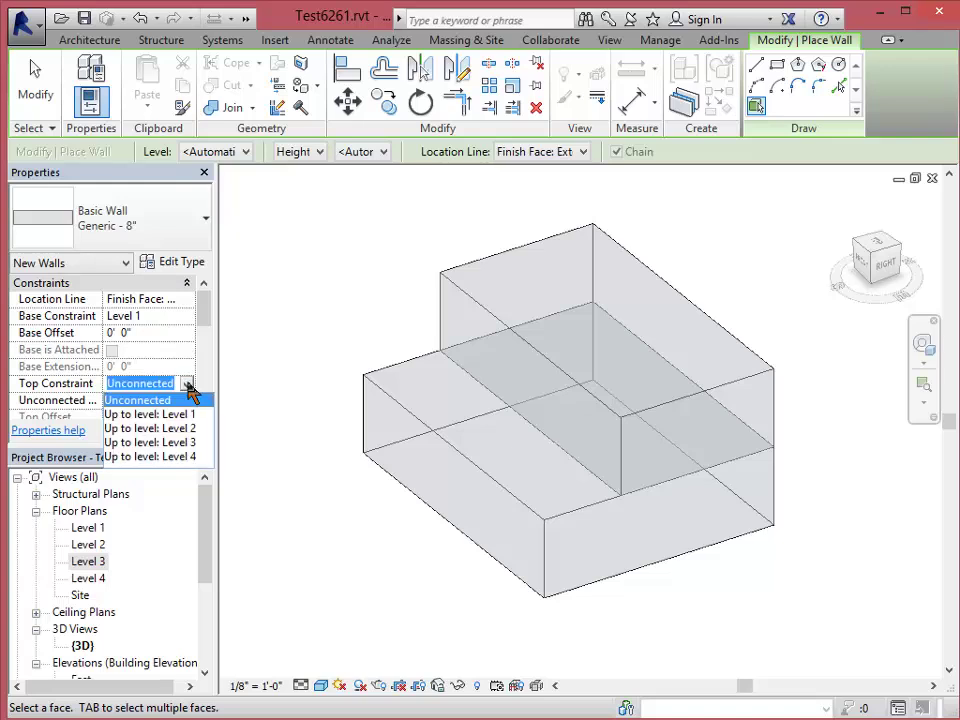
{"action": "left_click", "coordinate": [183, 442]}
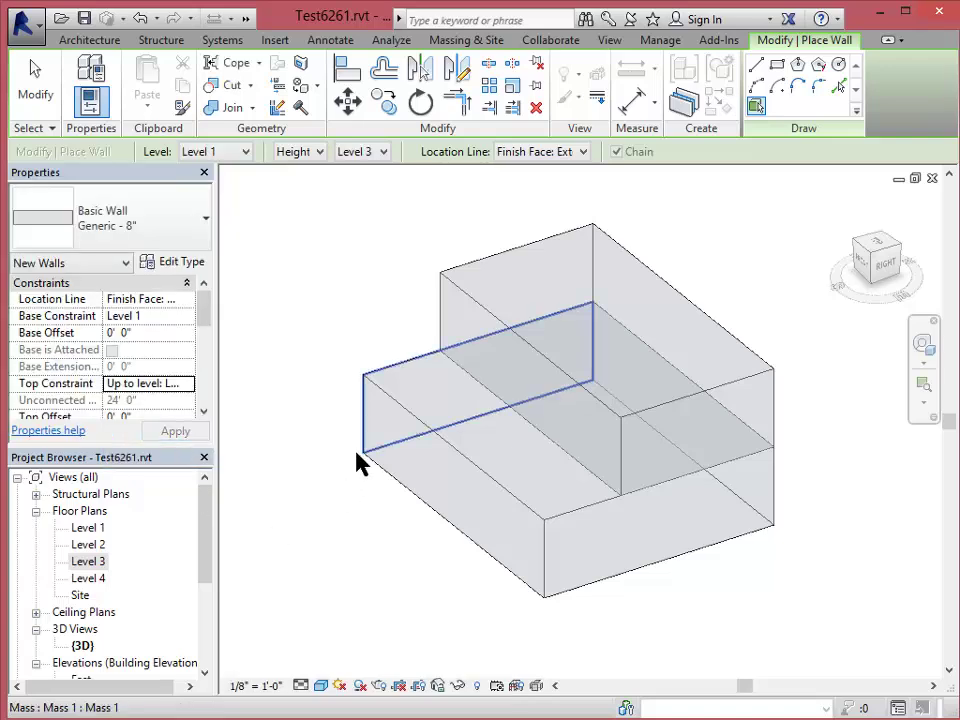
Place walls on the lower block's front-left, front-right and back-right faces
{"action": "left_click", "coordinate": [418, 375]}
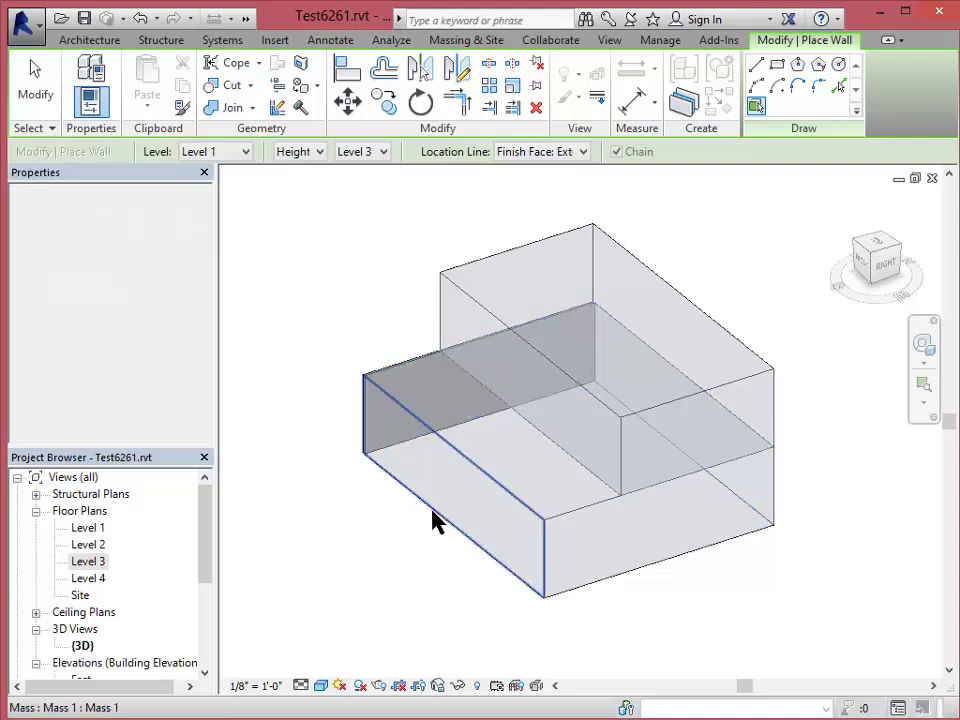
{"action": "left_click", "coordinate": [590, 580]}
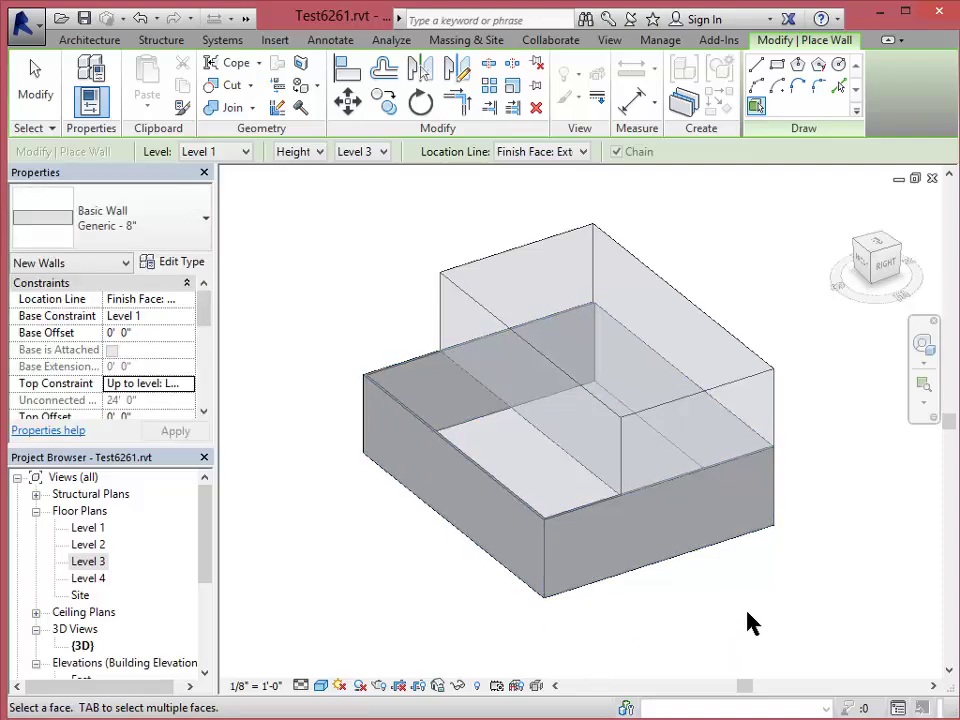
{"action": "left_click", "coordinate": [668, 447]}
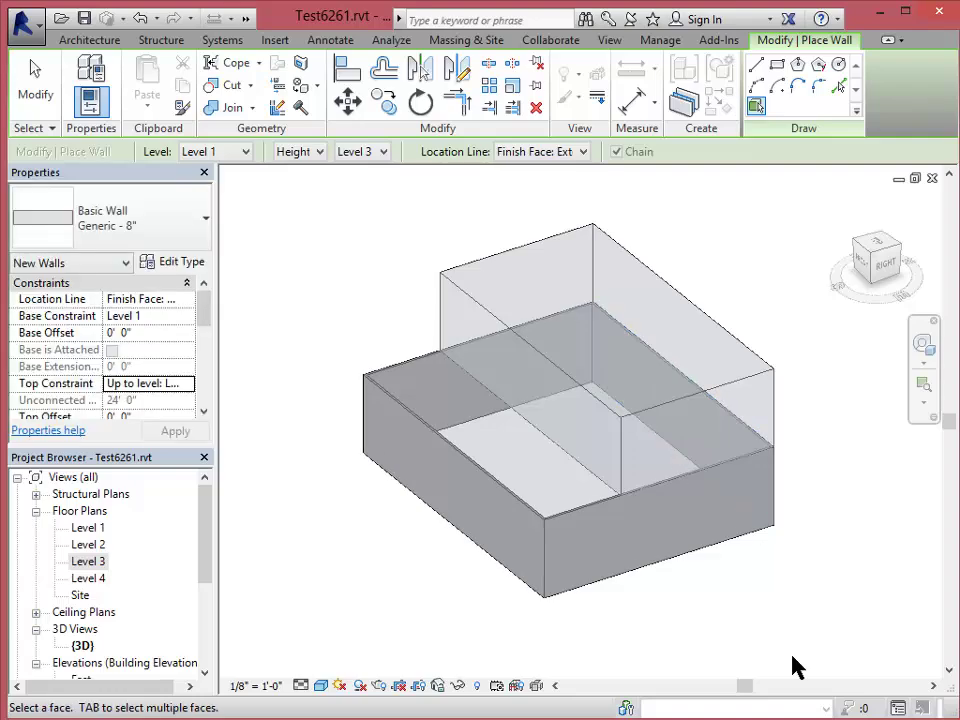
{"action": "scroll", "coordinate": [540, 540], "scroll_direction": "up", "scroll_amount": 5}
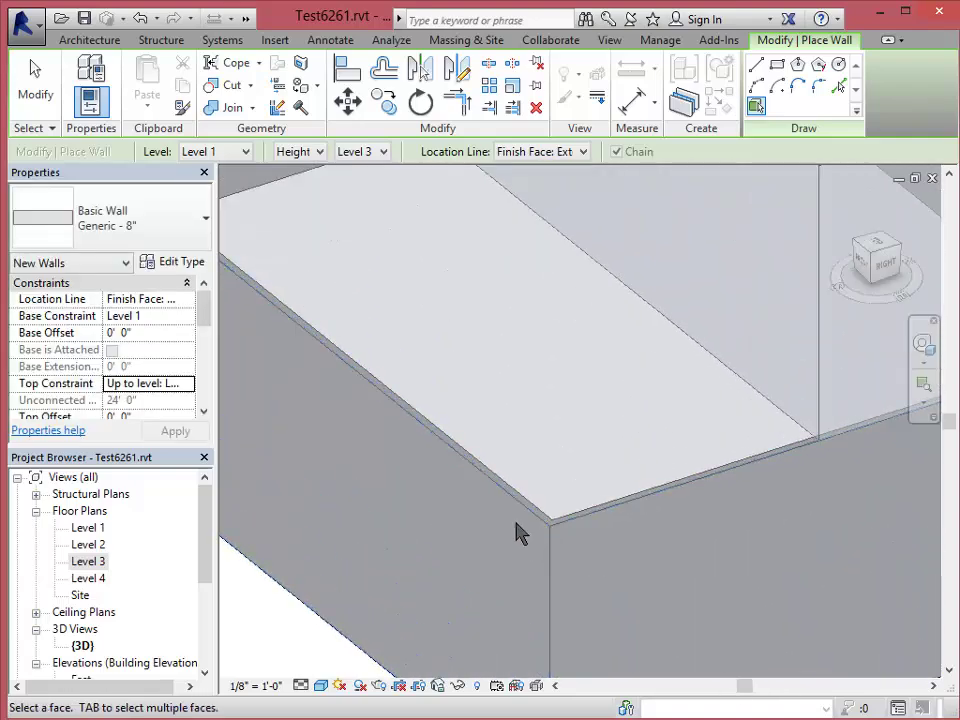
{"action": "scroll", "coordinate": [555, 497], "scroll_direction": "down", "scroll_amount": 5}
{"action": "scroll", "coordinate": [558, 505], "scroll_direction": "down", "scroll_amount": 2}
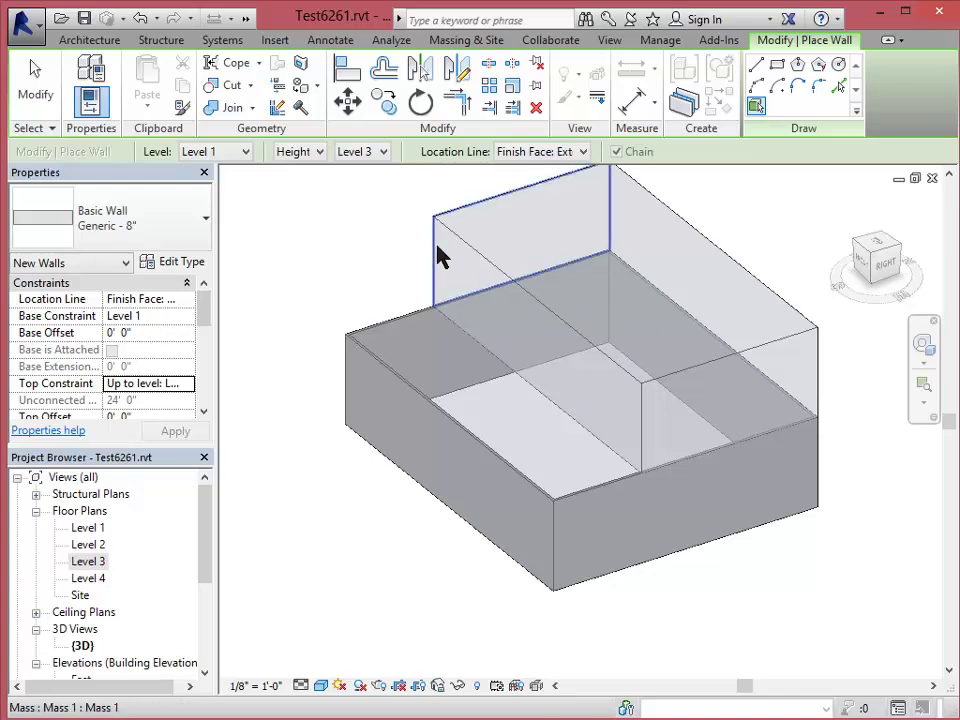
Set the wall base to Level 3 with an unconnected top, then wall the last upper mass face
{"action": "left_click", "coordinate": [182, 316]}
{"action": "left_click", "coordinate": [186, 317]}
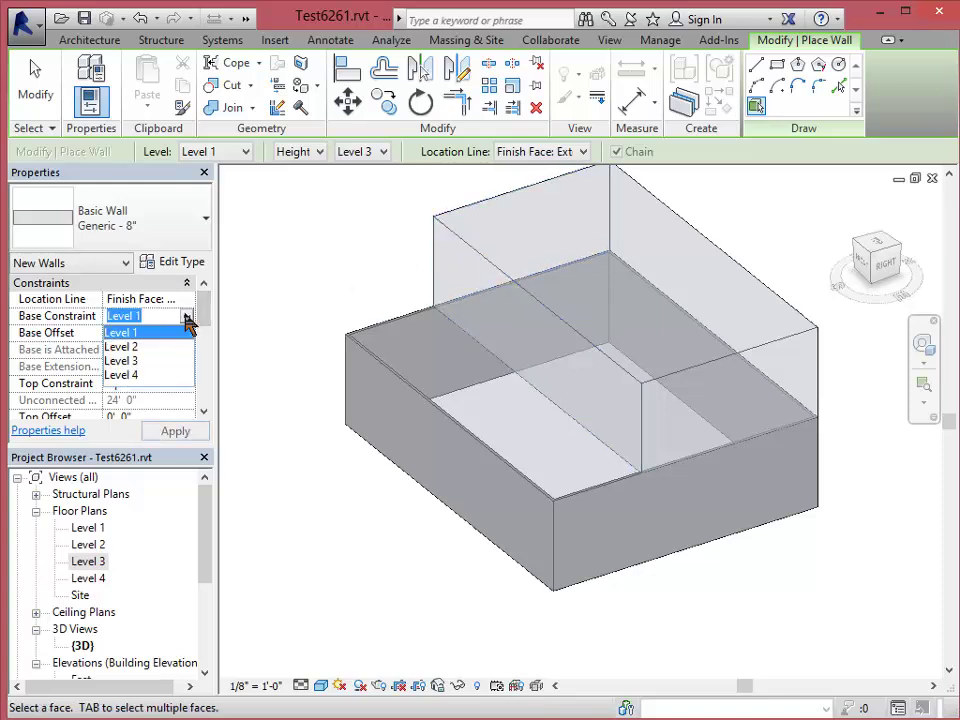
{"action": "left_click", "coordinate": [128, 361]}
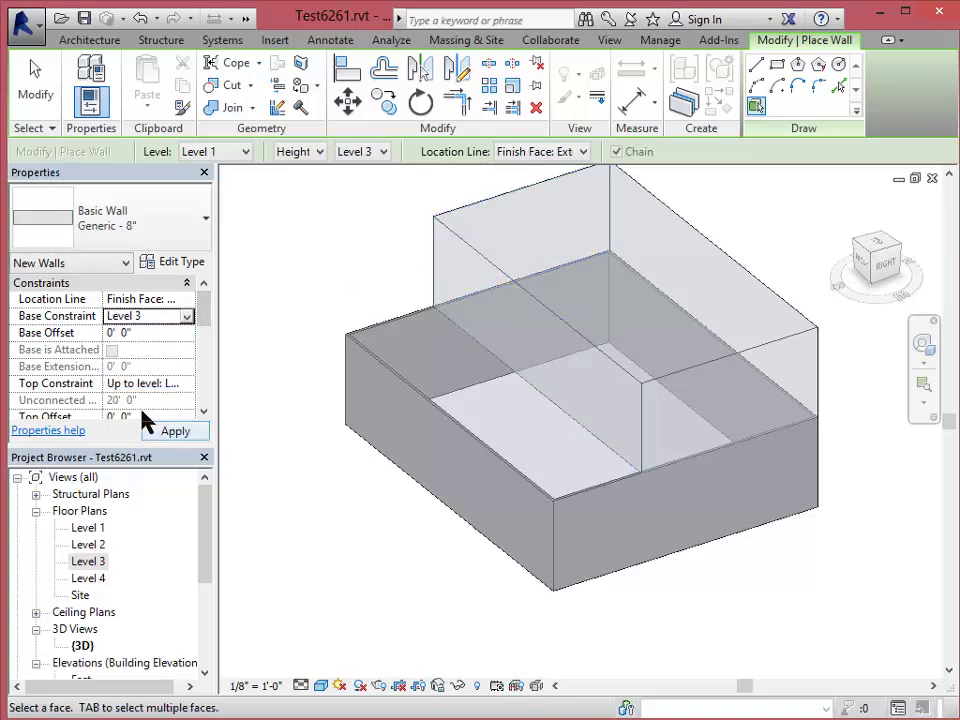
{"action": "left_click", "coordinate": [182, 388]}
{"action": "left_click", "coordinate": [186, 384]}
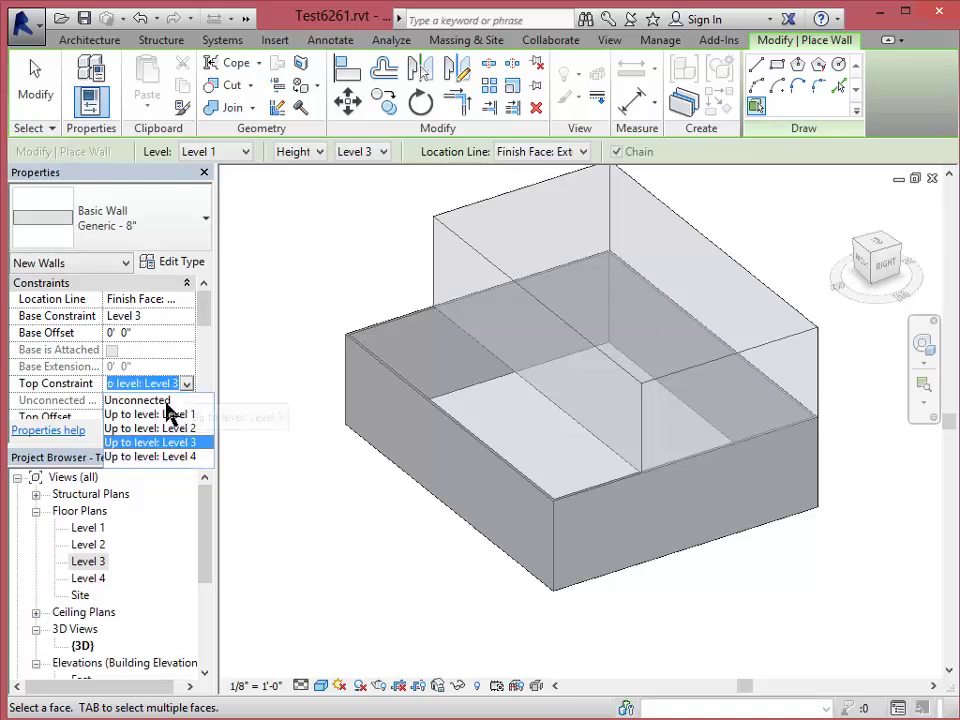
{"action": "left_click", "coordinate": [158, 397]}
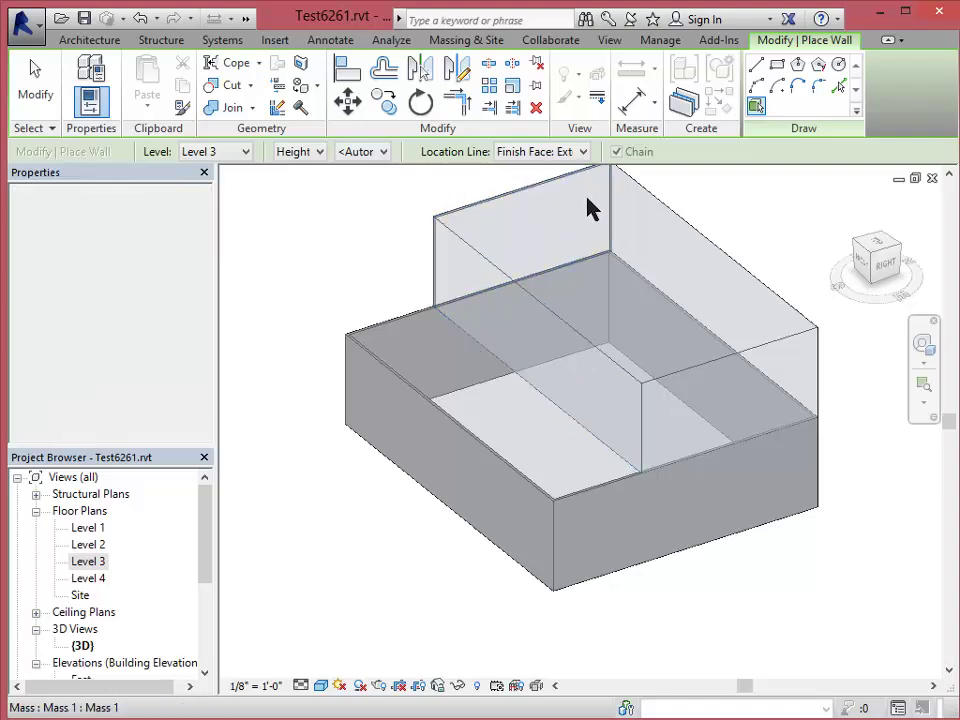
{"action": "left_click", "coordinate": [776, 347]}
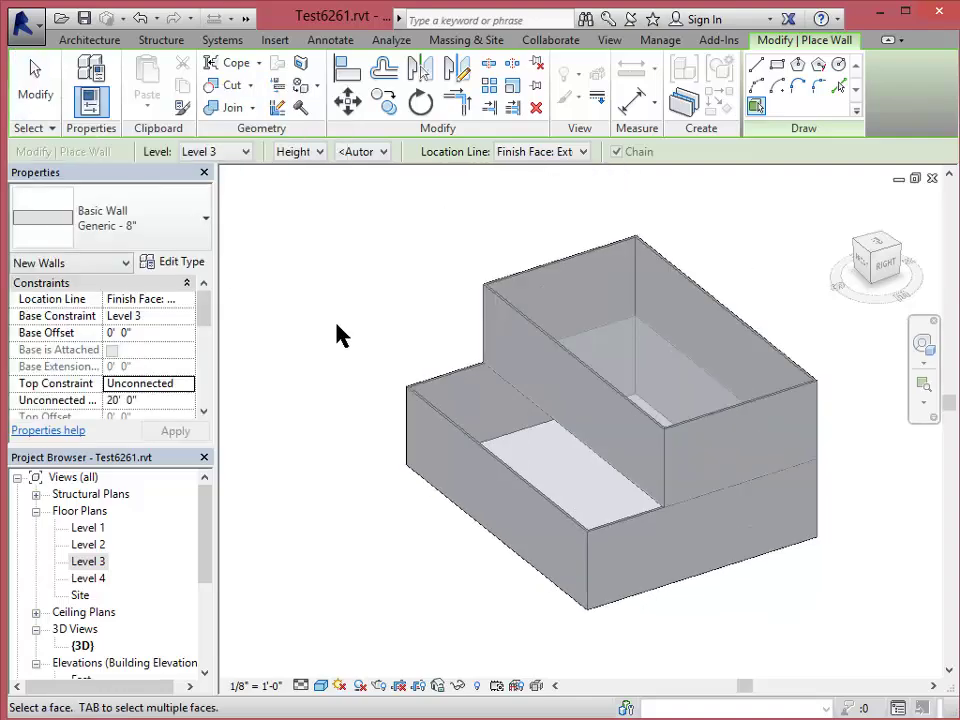
{"action": "left_click", "coordinate": [38, 80]}
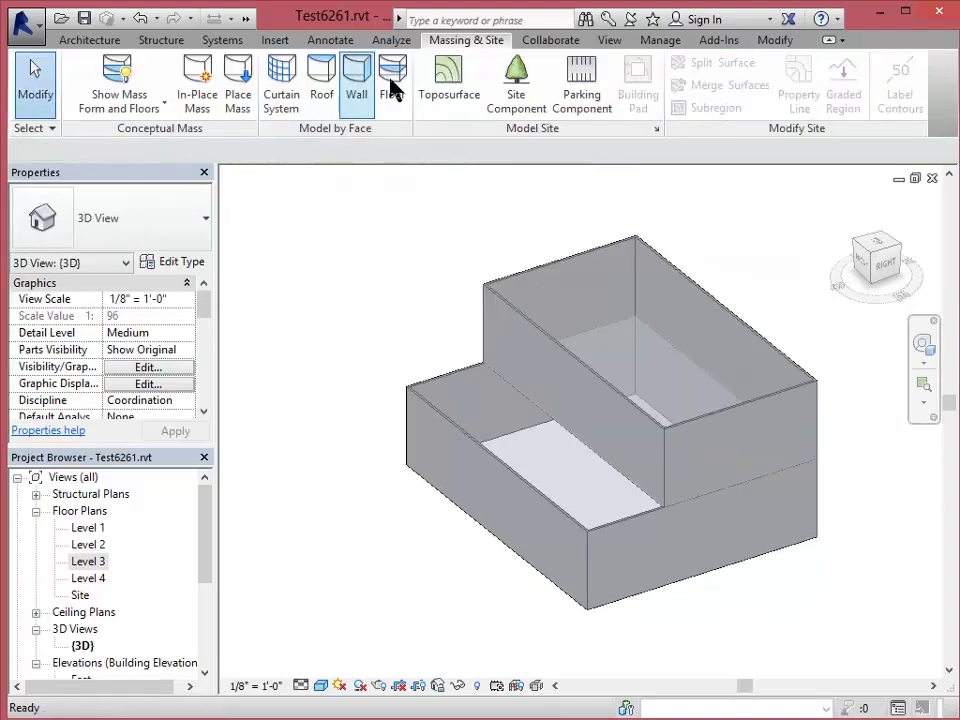
Use Roof by Face to create roofs on the upper block's top face and the lower block's top face
{"action": "left_click", "coordinate": [322, 80]}
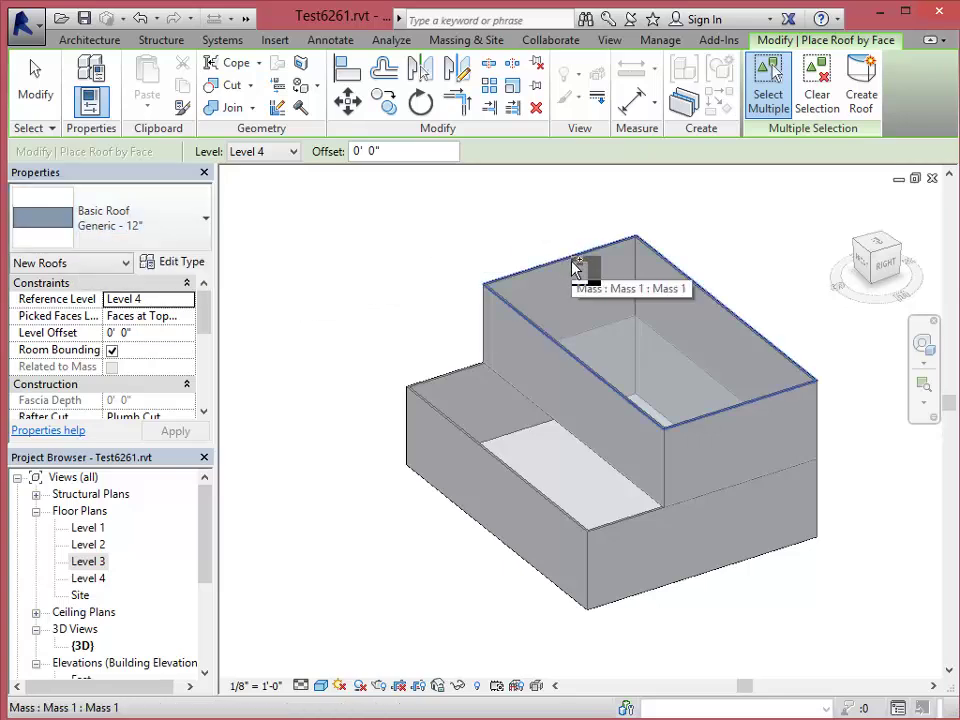
{"action": "left_click", "coordinate": [574, 299]}
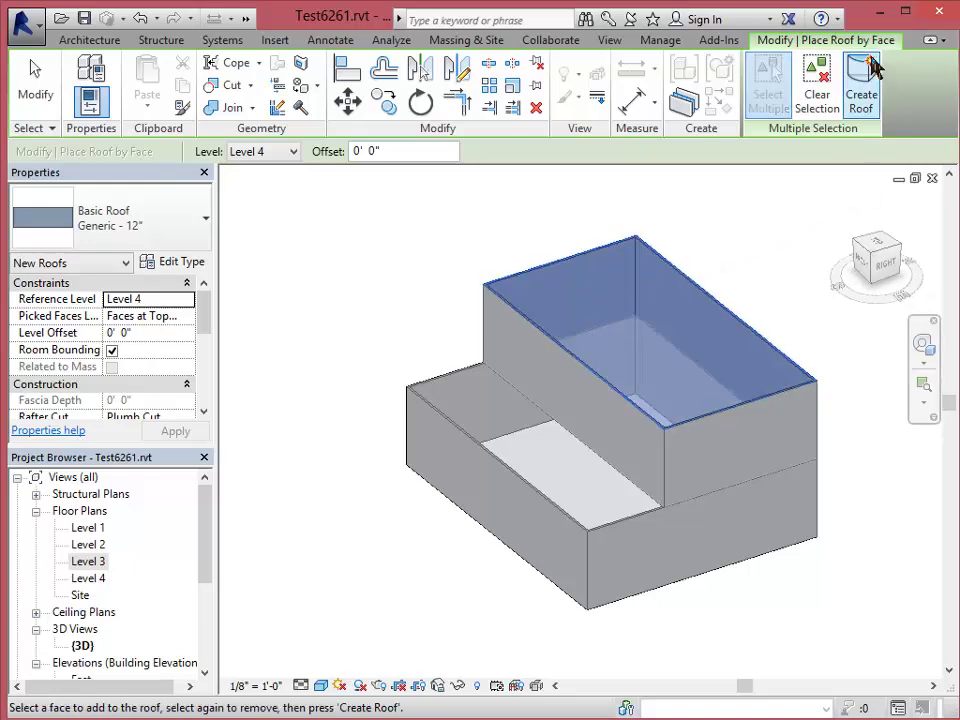
{"action": "left_click", "coordinate": [859, 88]}
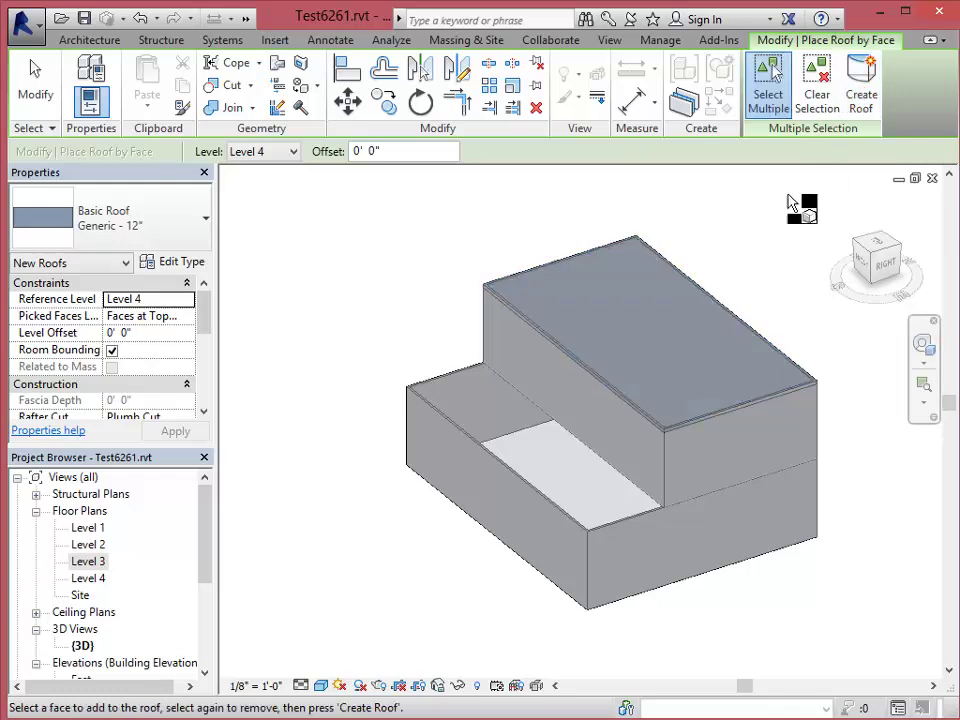
{"action": "left_click", "coordinate": [446, 381]}
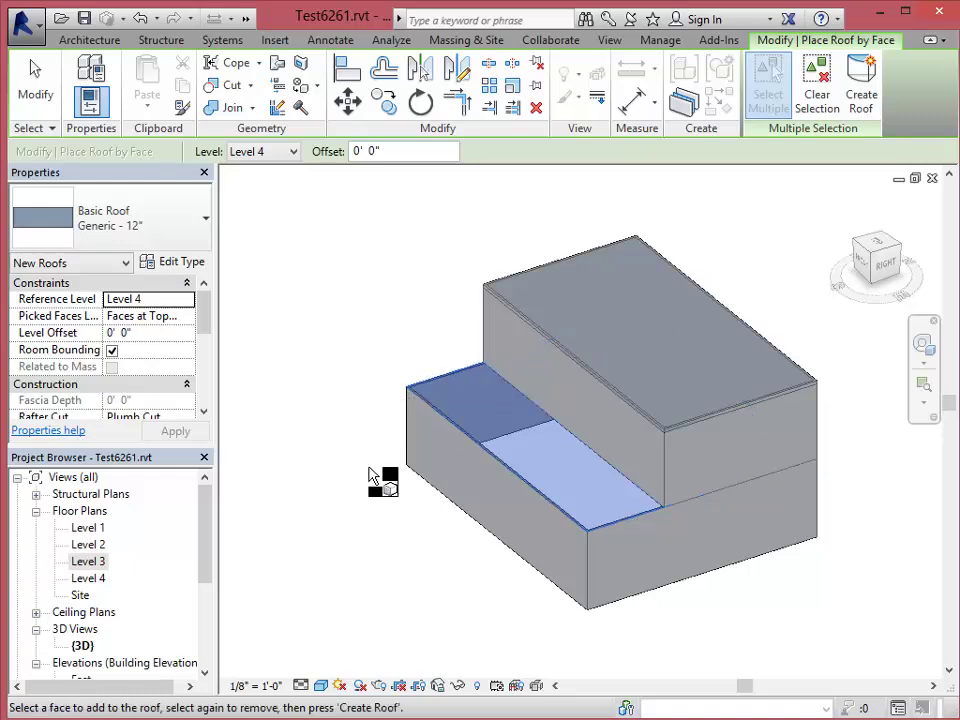
{"action": "left_click", "coordinate": [862, 85]}
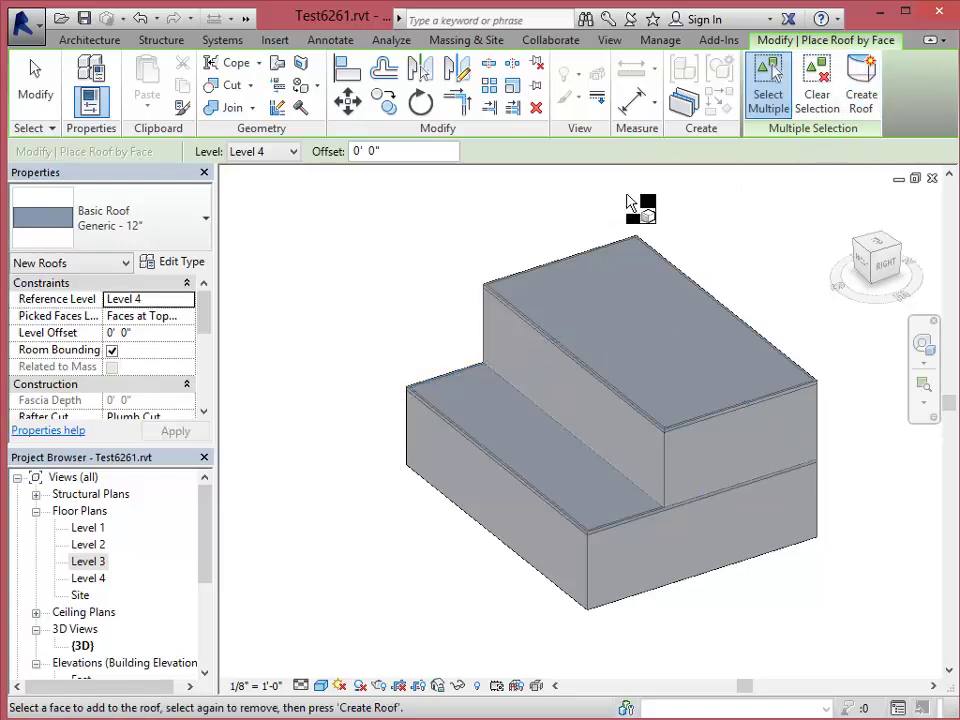
{"action": "scroll", "coordinate": [620, 220], "scroll_direction": "up", "scroll_amount": 5}
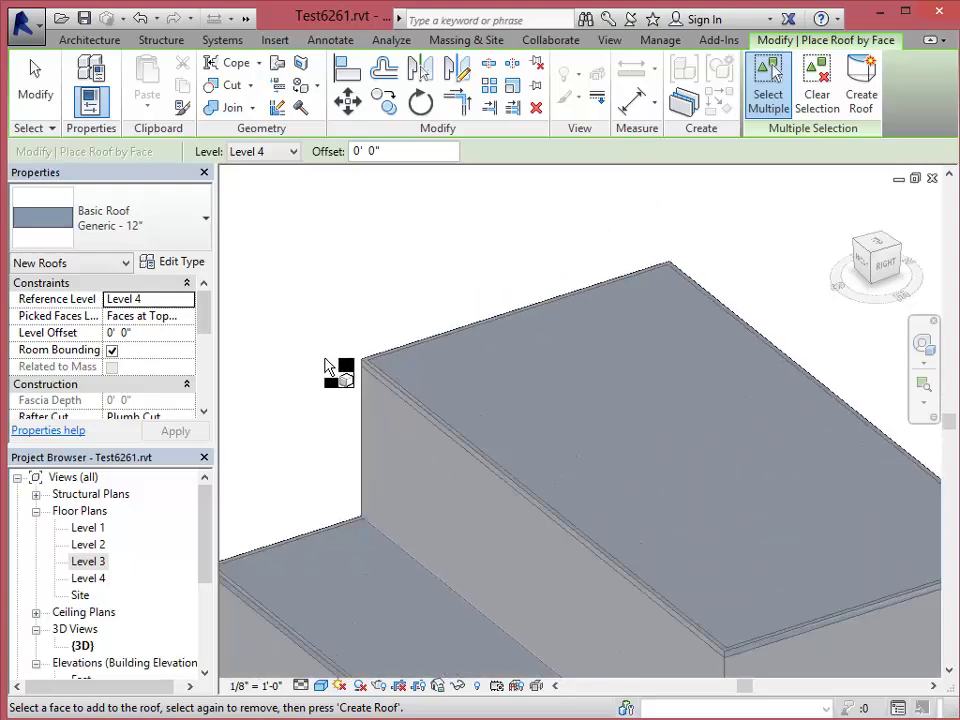
{"action": "scroll", "coordinate": [370, 385], "scroll_direction": "up", "scroll_amount": 3}
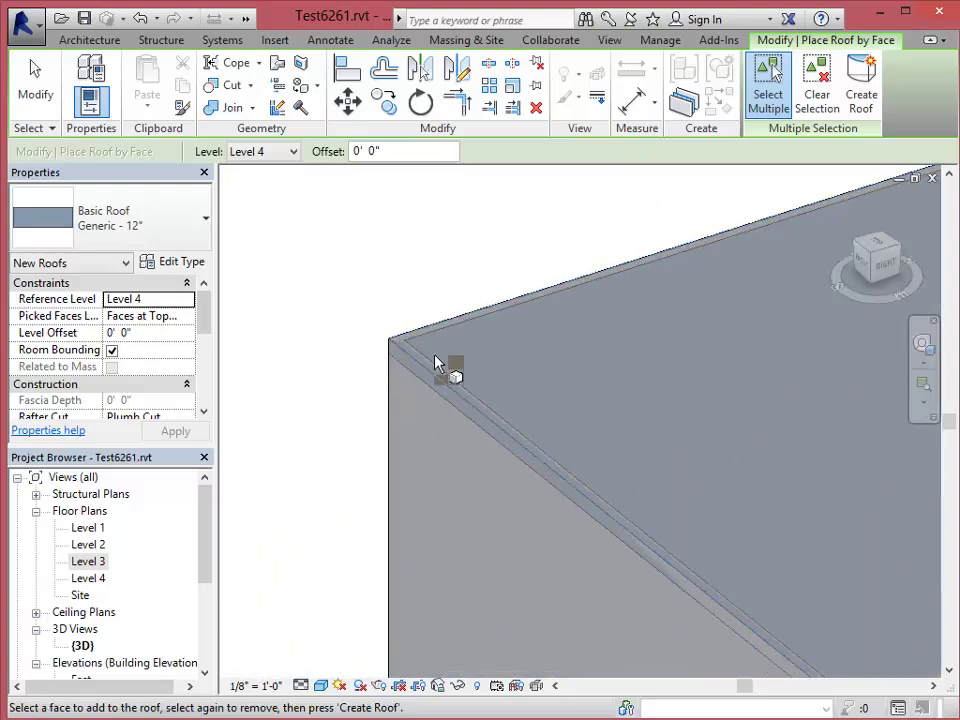
{"action": "left_click", "coordinate": [35, 78]}
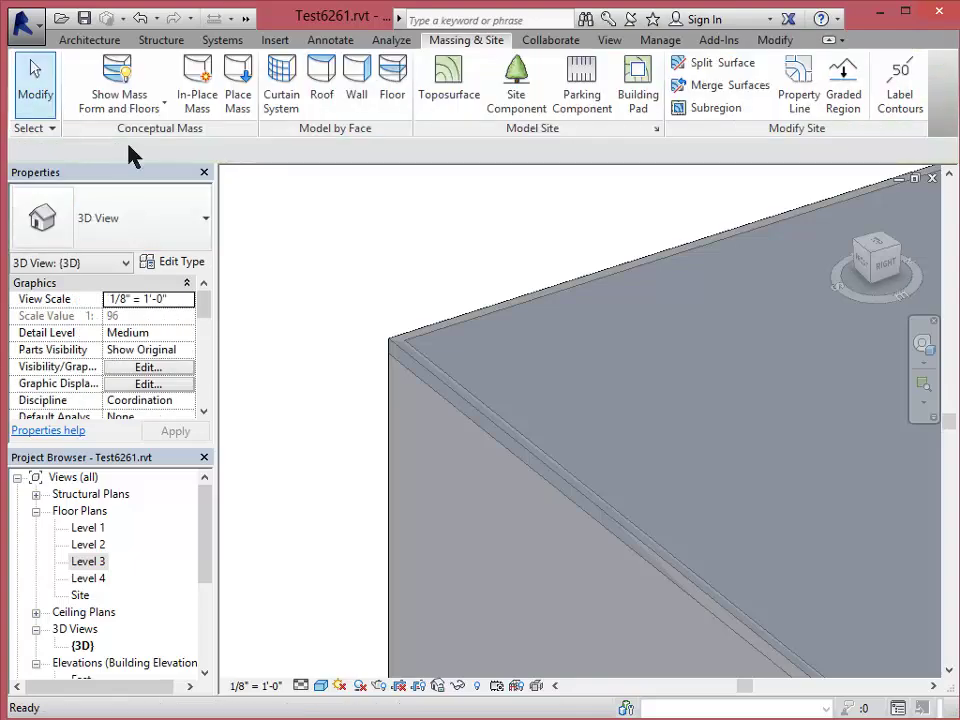
Select the upper roof and align its first edge to the outer wall face below
{"action": "left_click", "coordinate": [420, 393]}
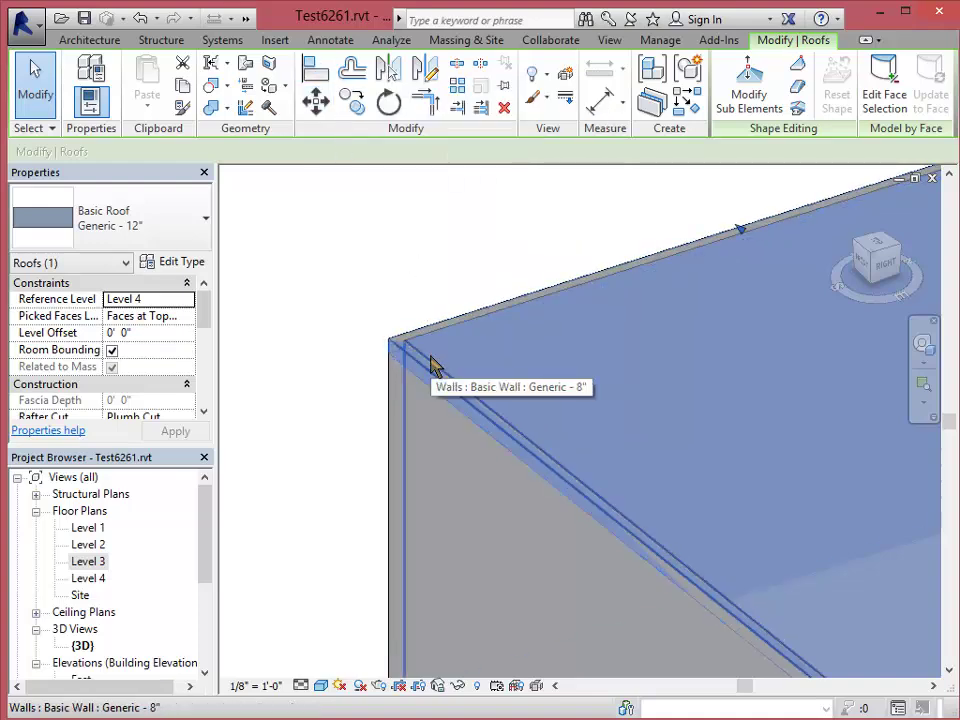
{"action": "left_click", "coordinate": [315, 68]}
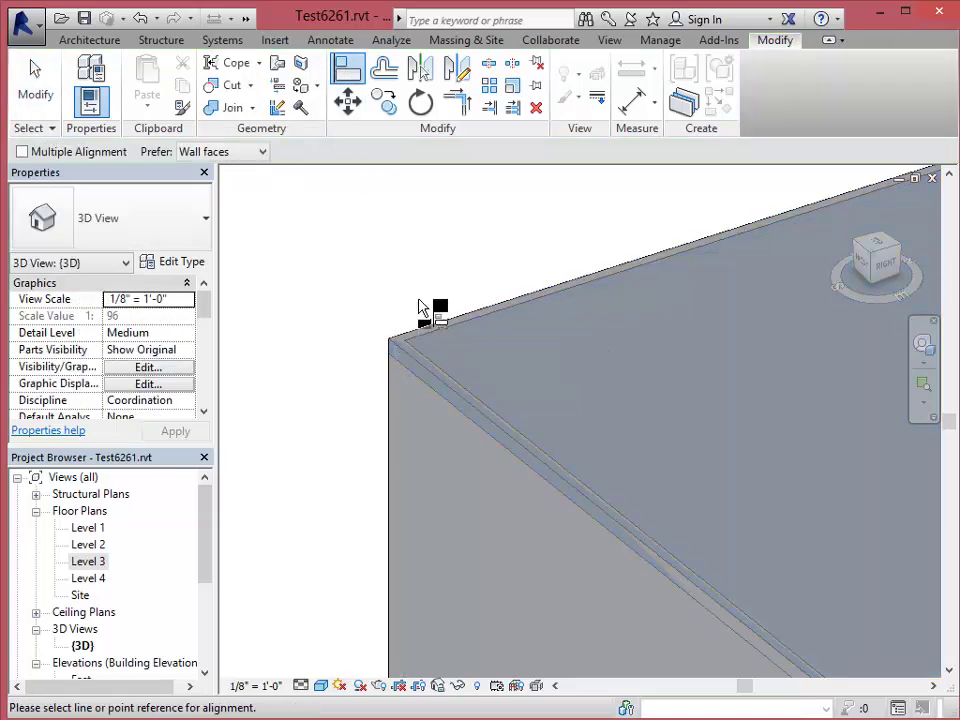
{"action": "left_click", "coordinate": [481, 328]}
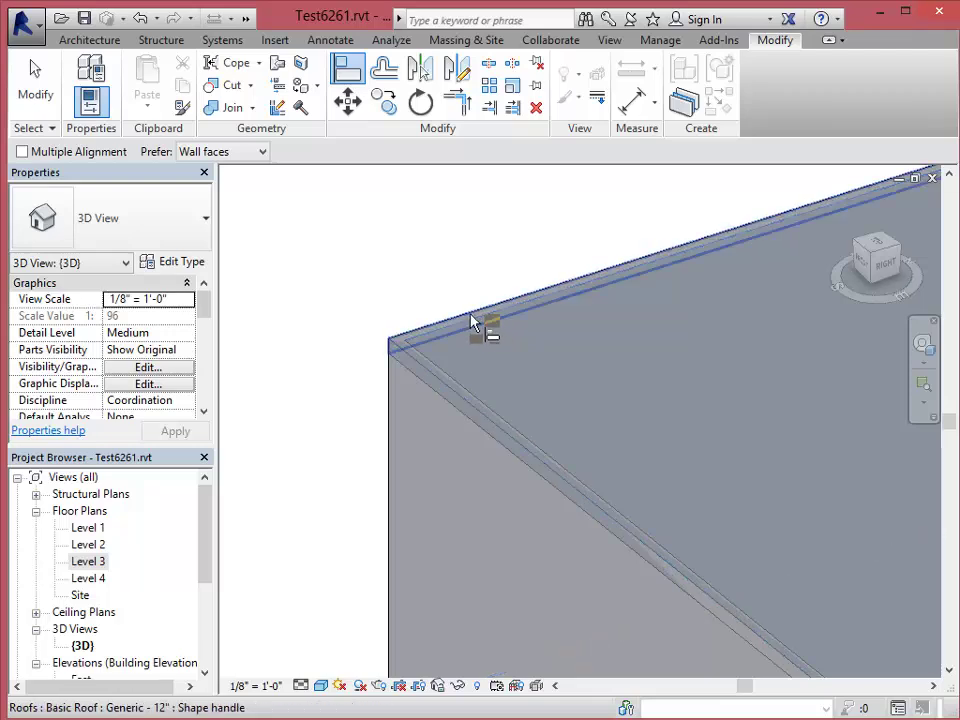
{"action": "left_click", "coordinate": [478, 326]}
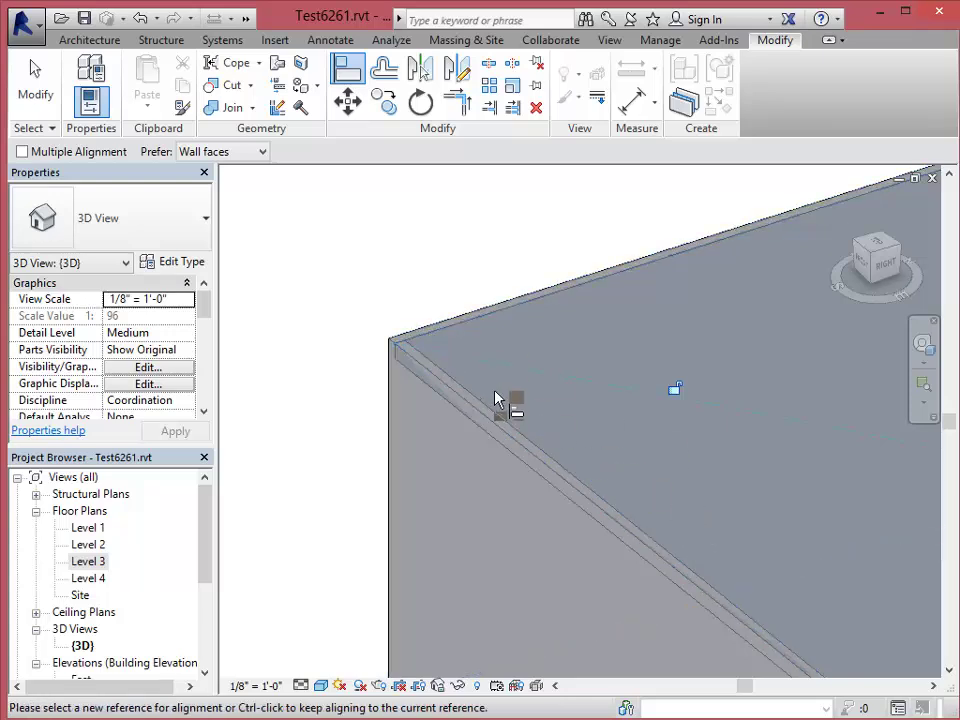
Align the next two upper roof edges to their wall faces
{"action": "scroll", "coordinate": [508, 399], "scroll_direction": "up", "scroll_amount": 2}
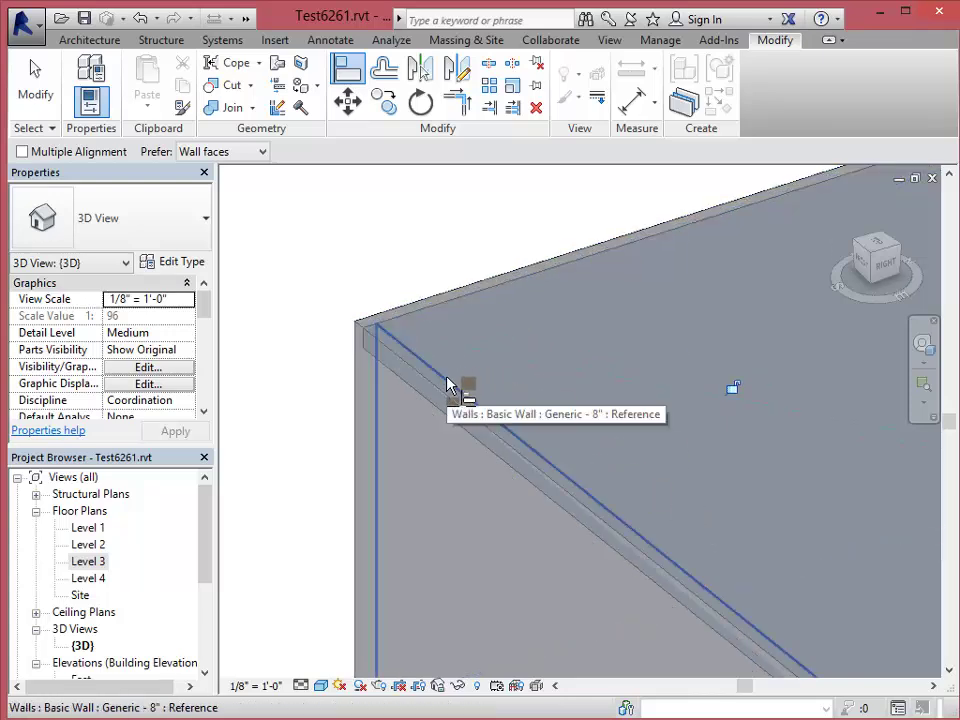
{"action": "left_click", "coordinate": [425, 458]}
{"action": "scroll", "coordinate": [434, 456], "scroll_direction": "down", "scroll_amount": 4}
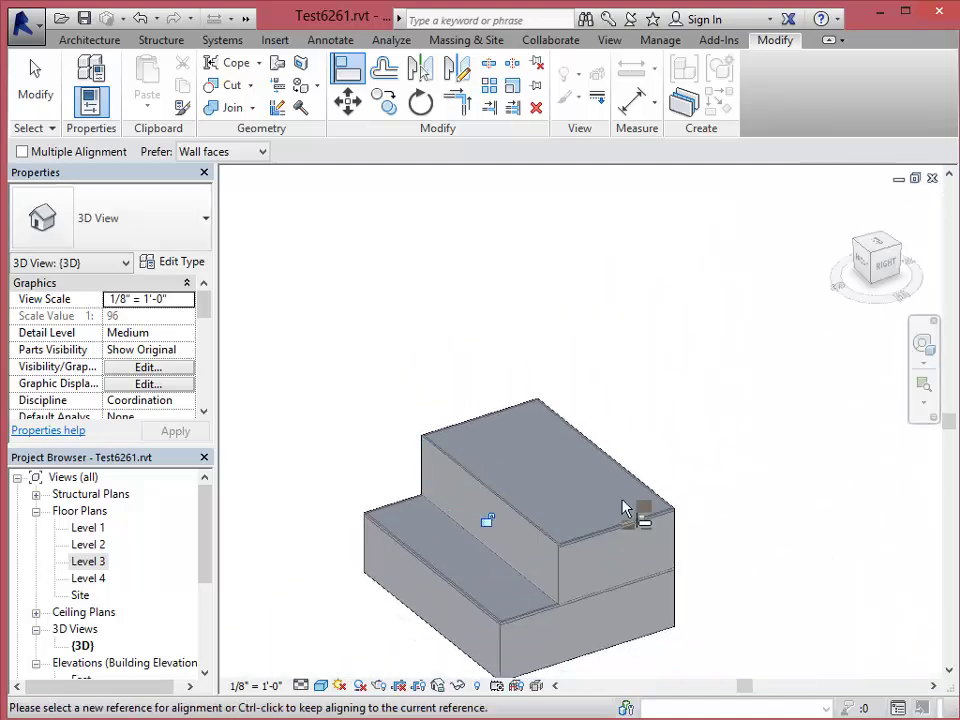
{"action": "scroll", "coordinate": [675, 514], "scroll_direction": "up", "scroll_amount": 5}
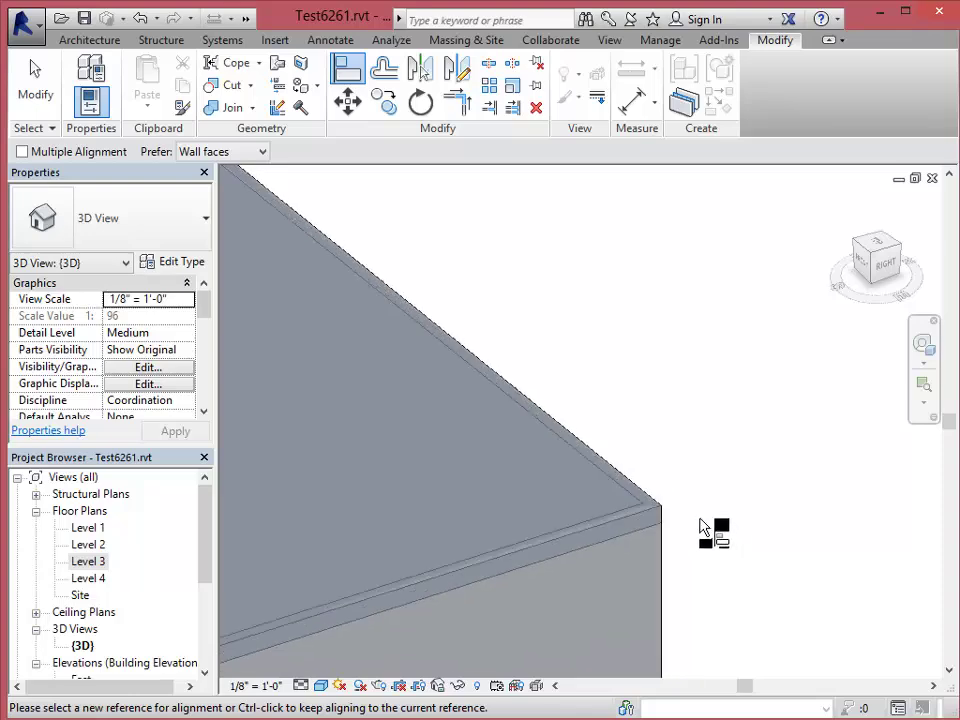
{"action": "left_click", "coordinate": [620, 494]}
{"action": "scroll", "coordinate": [648, 543], "scroll_direction": "down", "scroll_amount": 5}
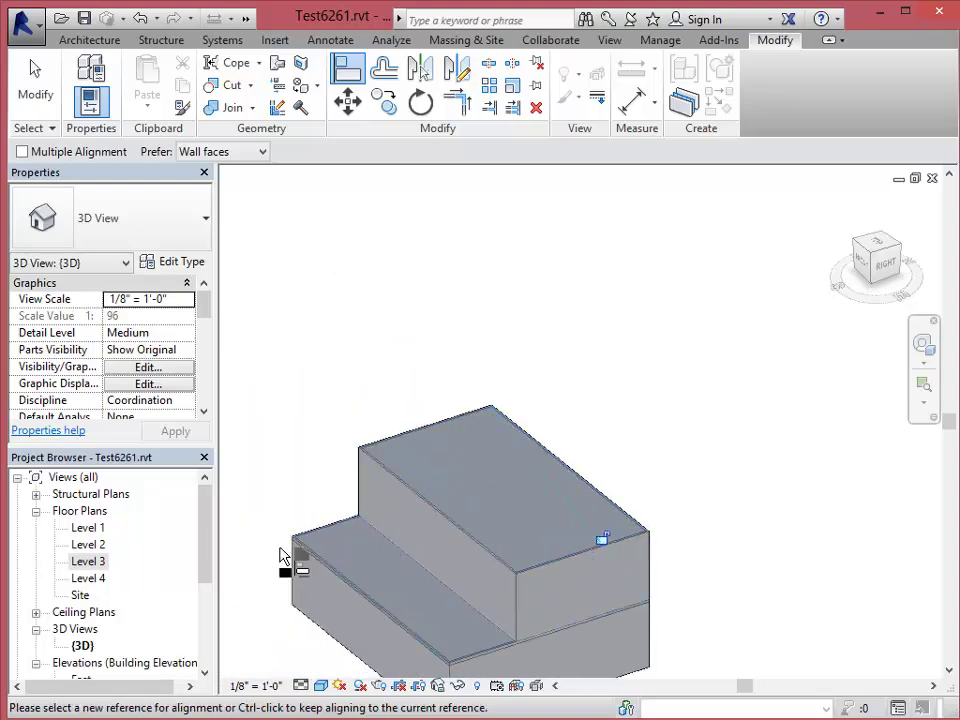
{"action": "scroll", "coordinate": [294, 551], "scroll_direction": "up", "scroll_amount": 5}
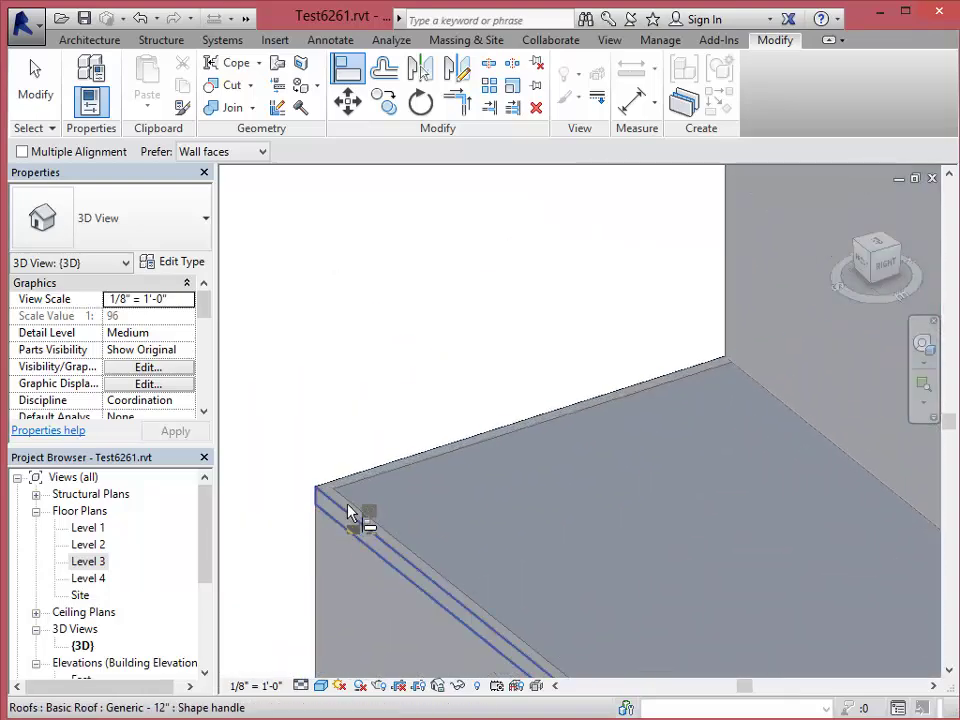
{"action": "middle_click_drag", "start_coordinate": [355, 525], "coordinate": [506, 626]}
End Align, then drag the lower roof's back edge forward to the upper block's wall line
{"action": "scroll", "coordinate": [553, 580], "scroll_direction": "down", "scroll_amount": 5}
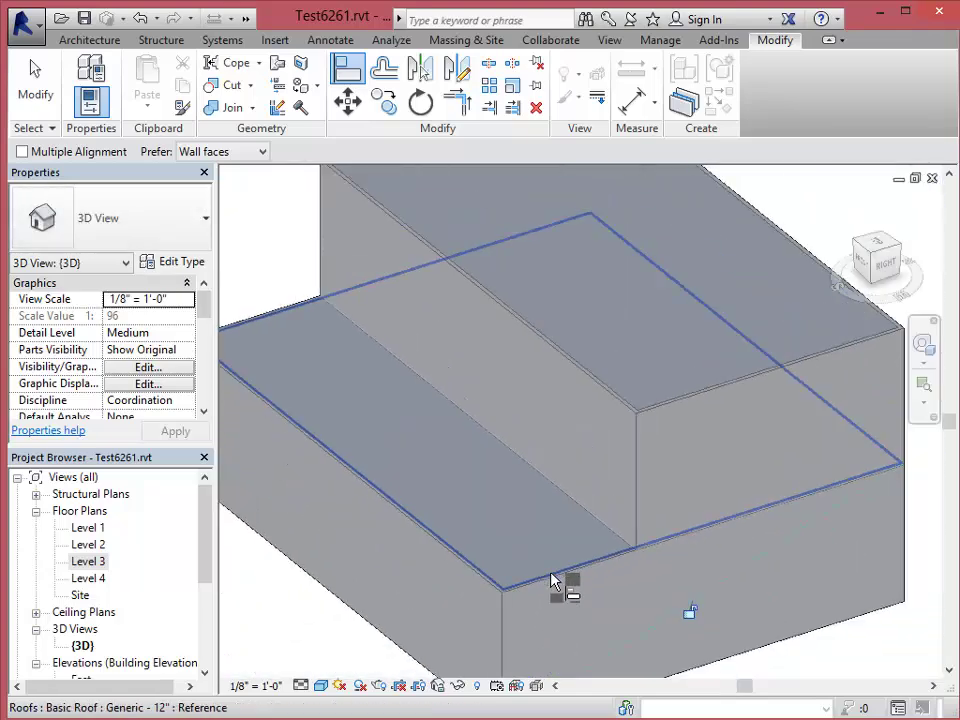
{"action": "left_click", "coordinate": [45, 90]}
{"action": "scroll", "coordinate": [470, 485], "scroll_direction": "down", "scroll_amount": 2}
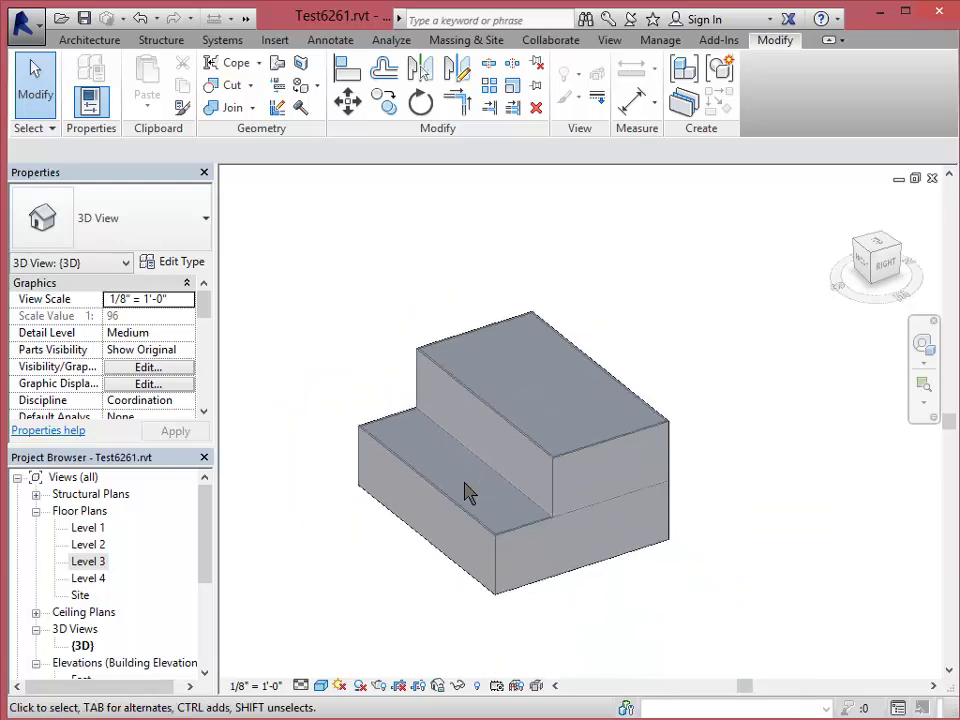
{"action": "scroll", "coordinate": [467, 488], "scroll_direction": "up", "scroll_amount": 1}
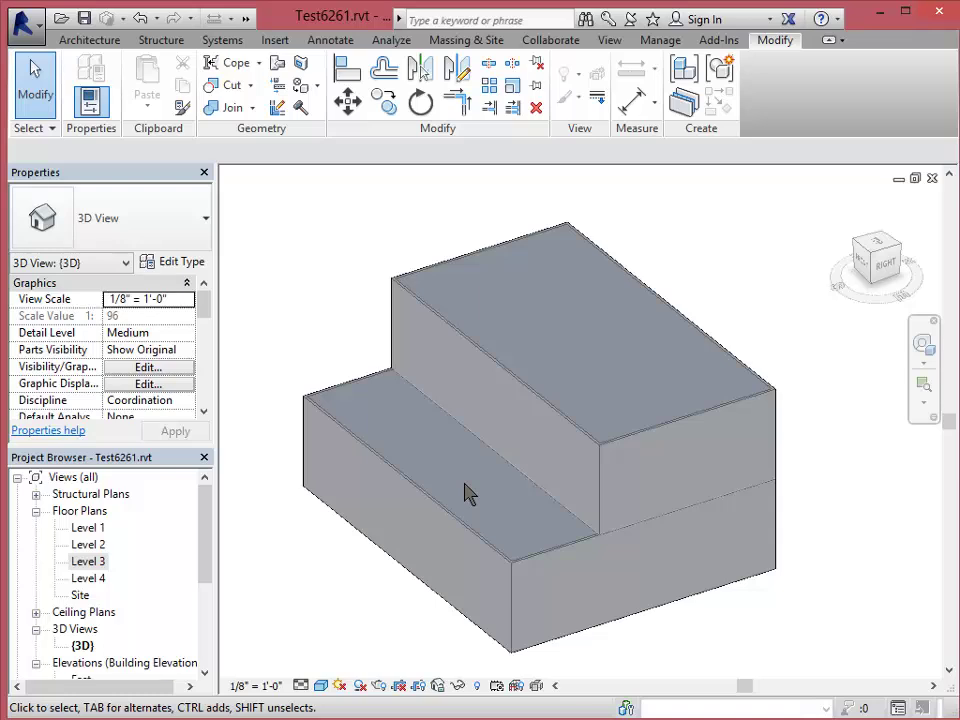
{"action": "left_click", "coordinate": [489, 545]}
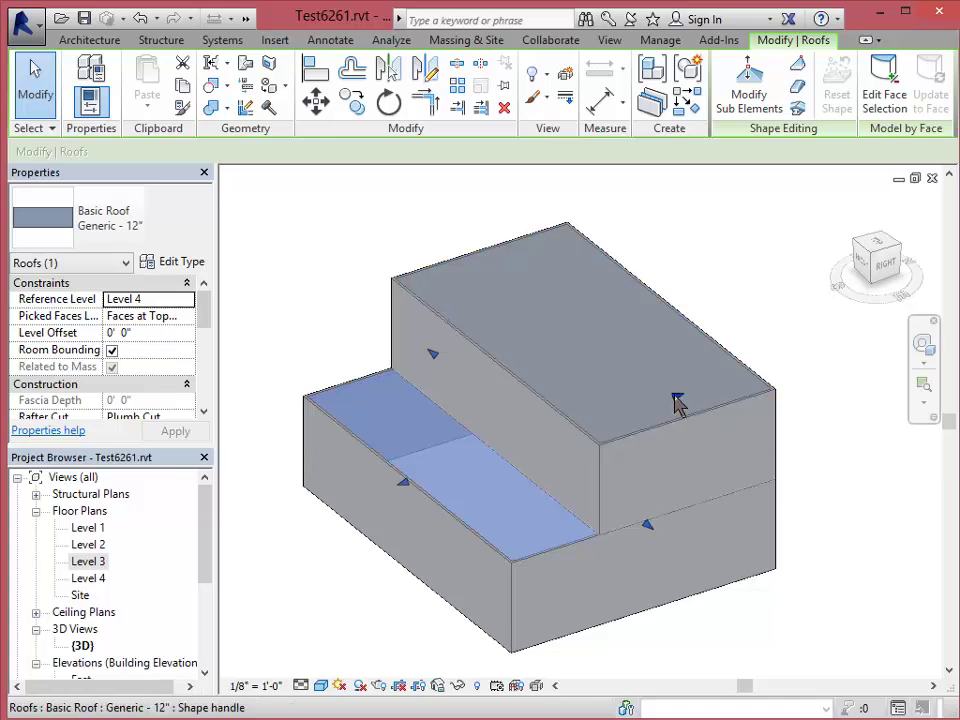
{"action": "left_click_drag", "start_coordinate": [677, 403], "coordinate": [476, 520]}
{"action": "scroll", "coordinate": [405, 510], "scroll_direction": "up", "scroll_amount": 2}
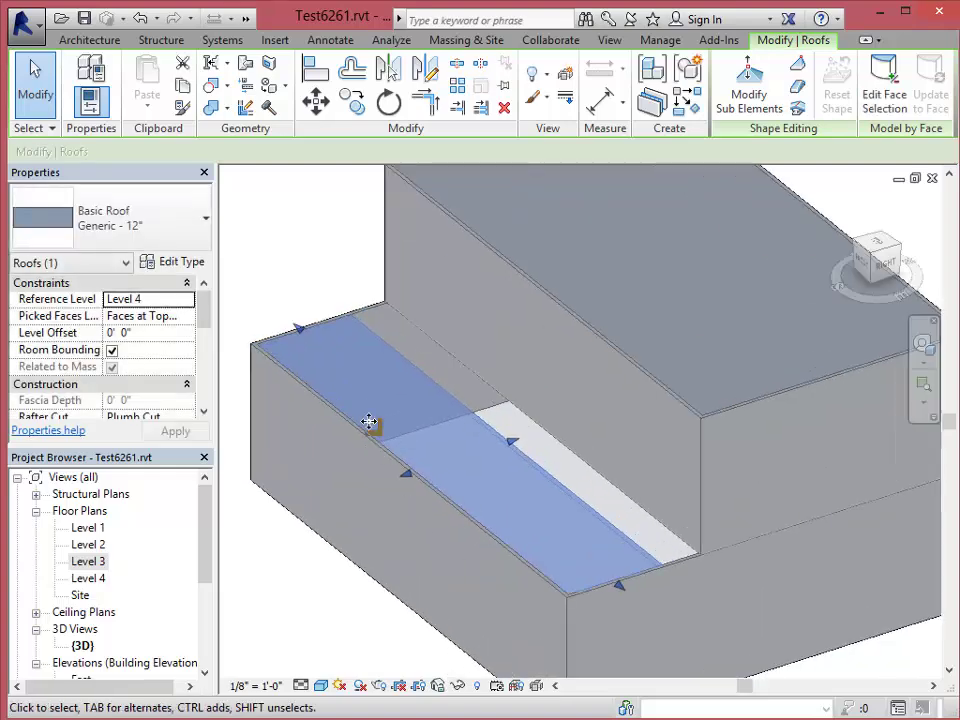
Align the lower roof's back edge to the upper block's front wall face with AL
{"action": "left_click", "coordinate": [316, 72]}
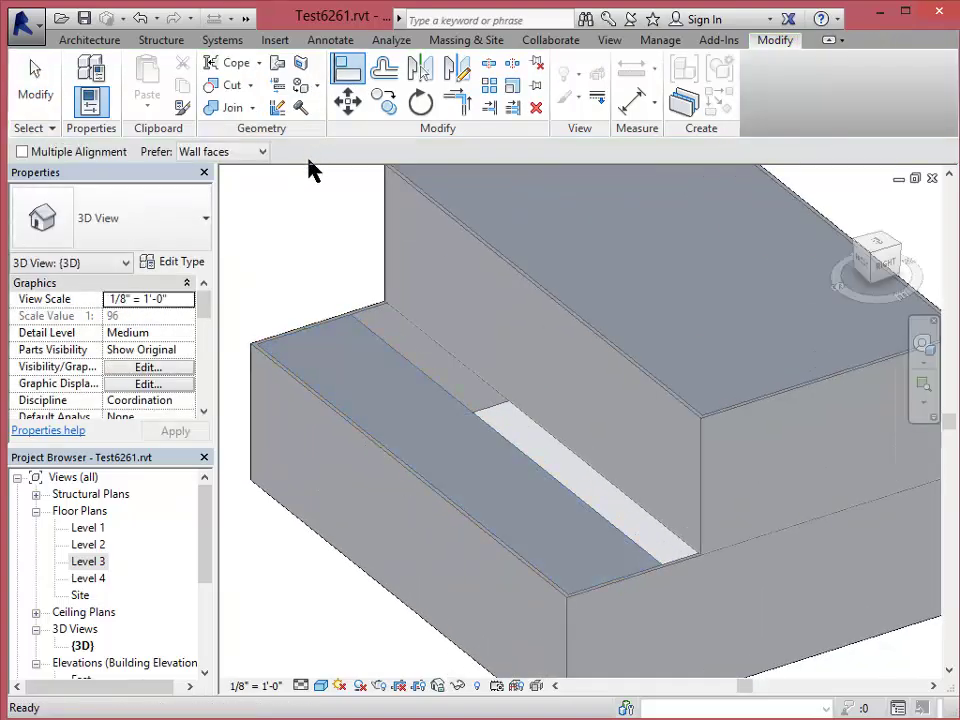
{"action": "left_click", "coordinate": [449, 354]}
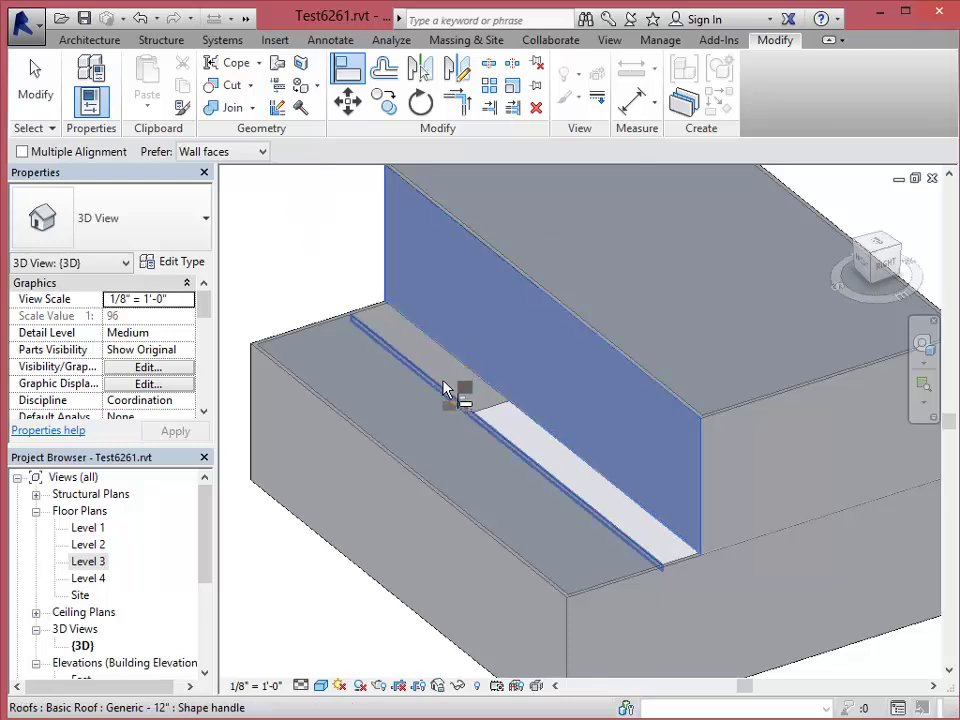
{"action": "left_click", "coordinate": [449, 390]}
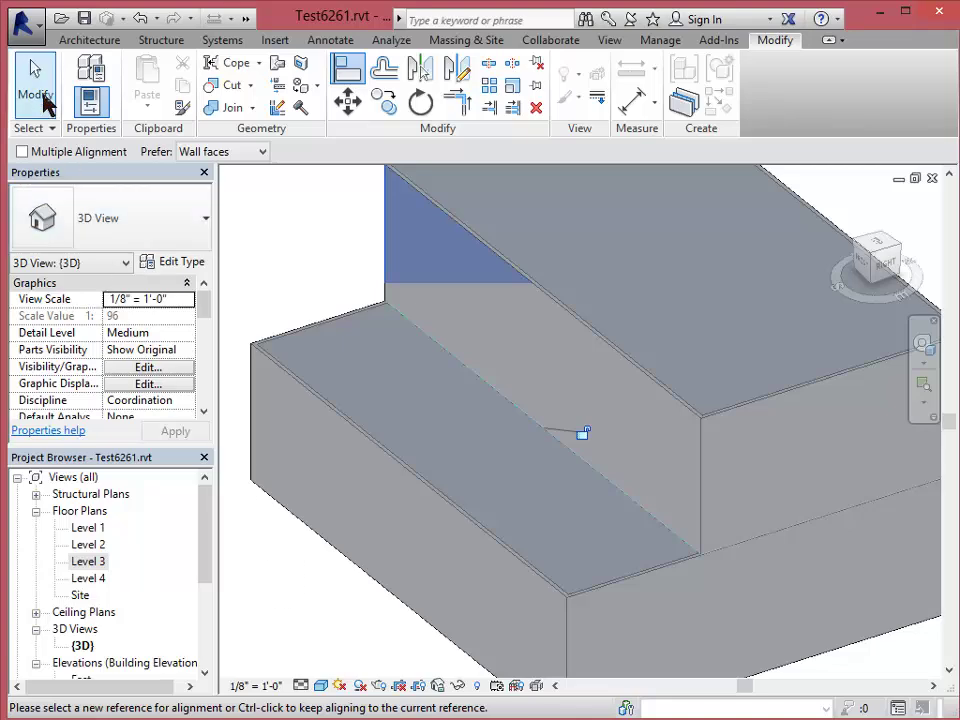
{"action": "left_click", "coordinate": [43, 97]}
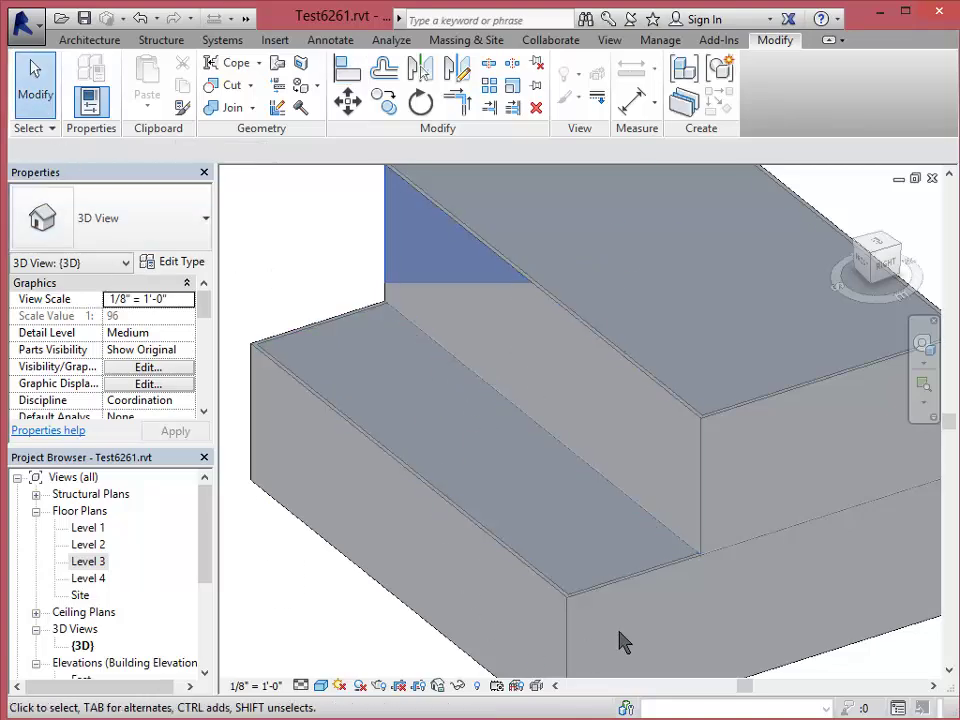
{"action": "scroll", "coordinate": [531, 484], "scroll_direction": "down", "scroll_amount": 2}
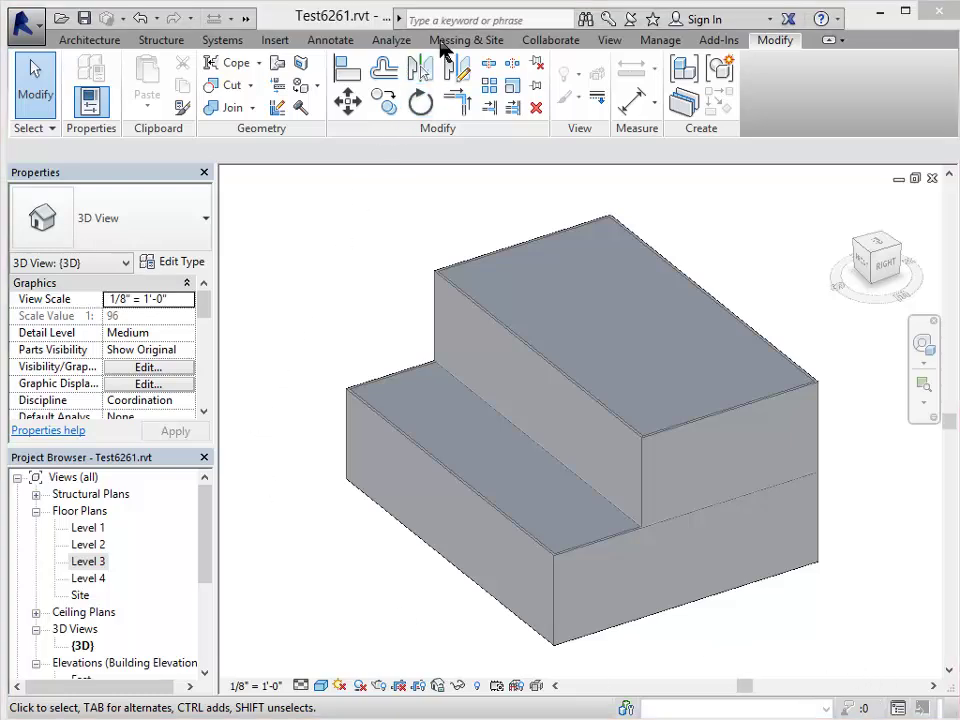
Start a new floor sketch on the Level 1 plan using the Rectangle boundary tool
{"action": "left_click", "coordinate": [79, 44]}
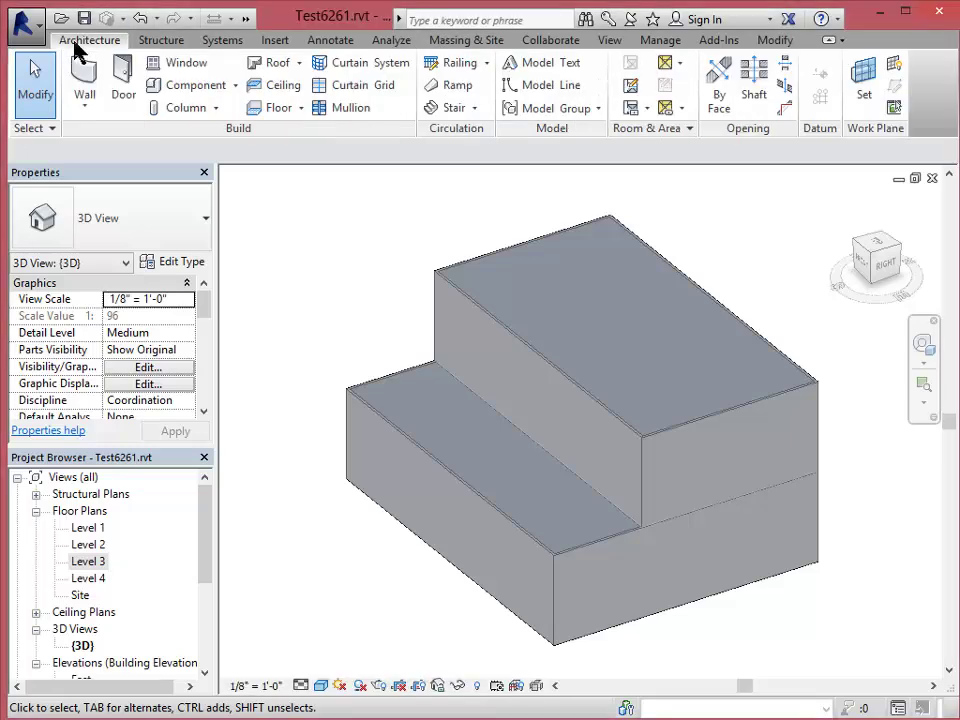
{"action": "left_click", "coordinate": [273, 112]}
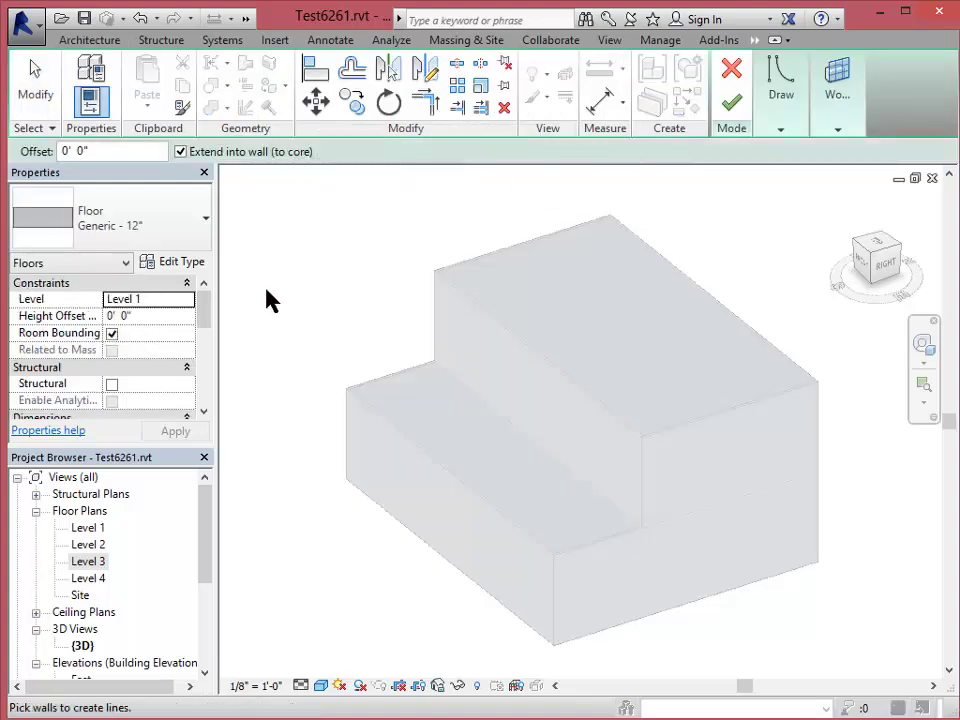
{"action": "double_click", "coordinate": [88, 528]}
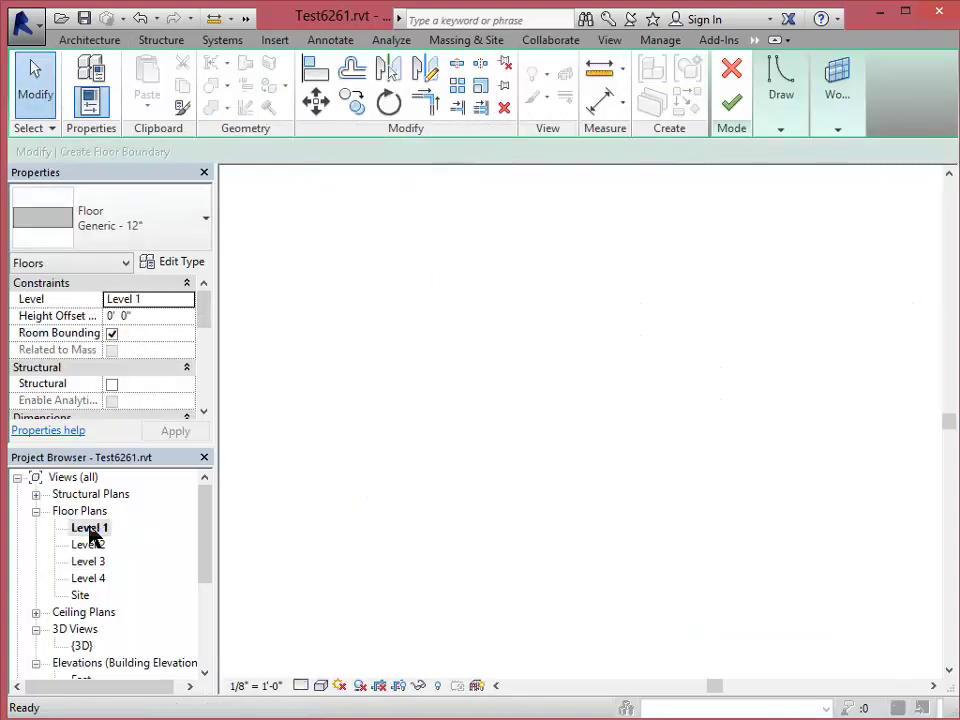
{"action": "scroll", "coordinate": [442, 318], "scroll_direction": "up", "scroll_amount": 2}
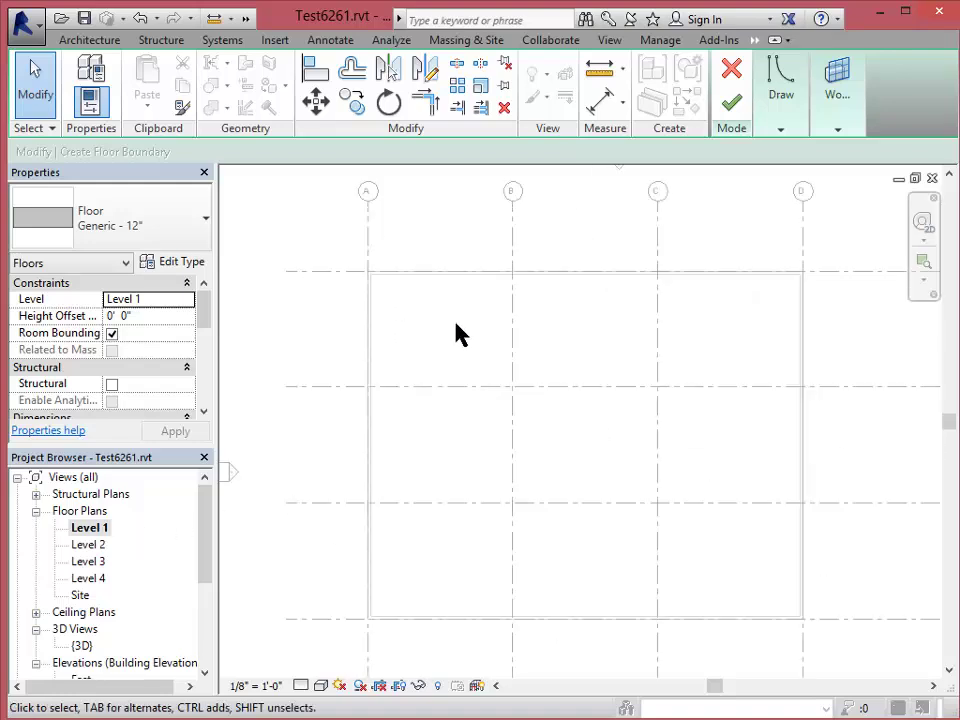
{"action": "mouse_move", "coordinate": [780, 75]}
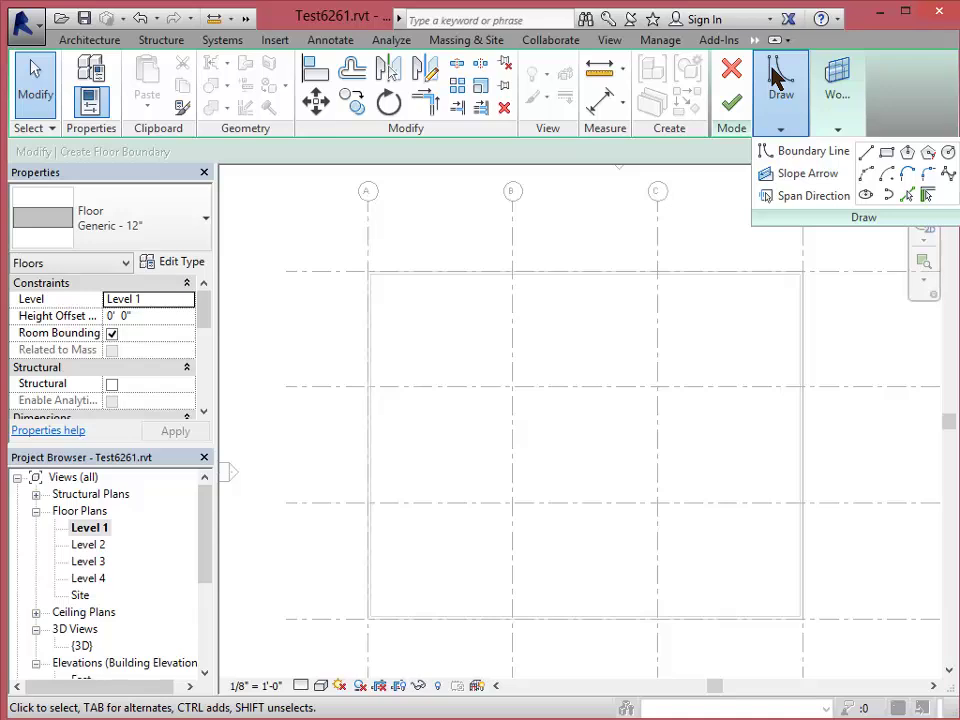
{"action": "mouse_move", "coordinate": [837, 95]}
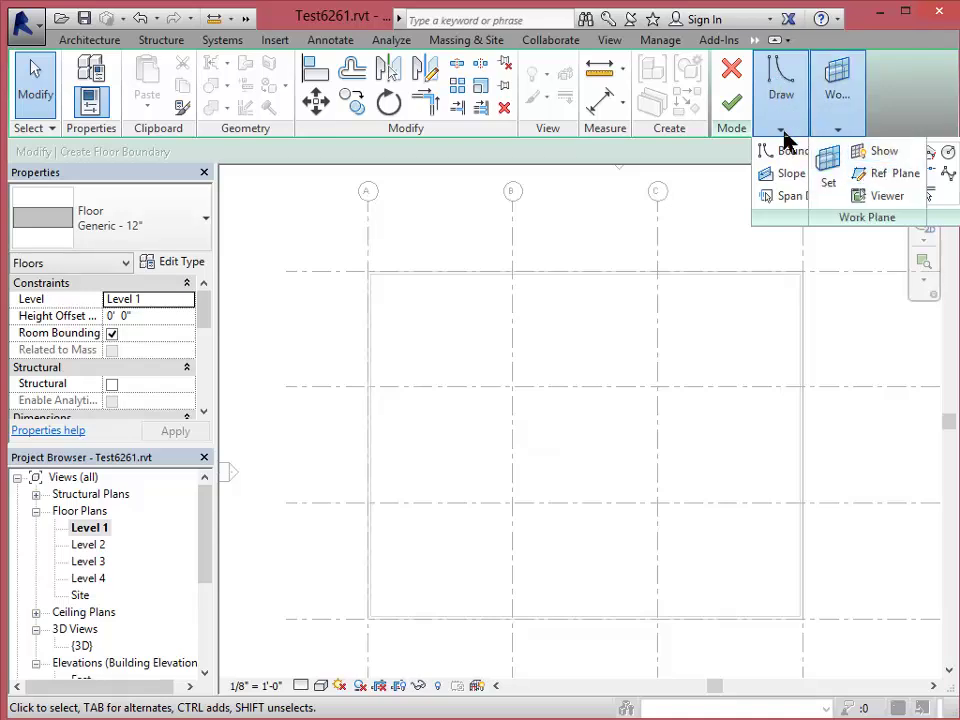
{"action": "left_click", "coordinate": [886, 151]}
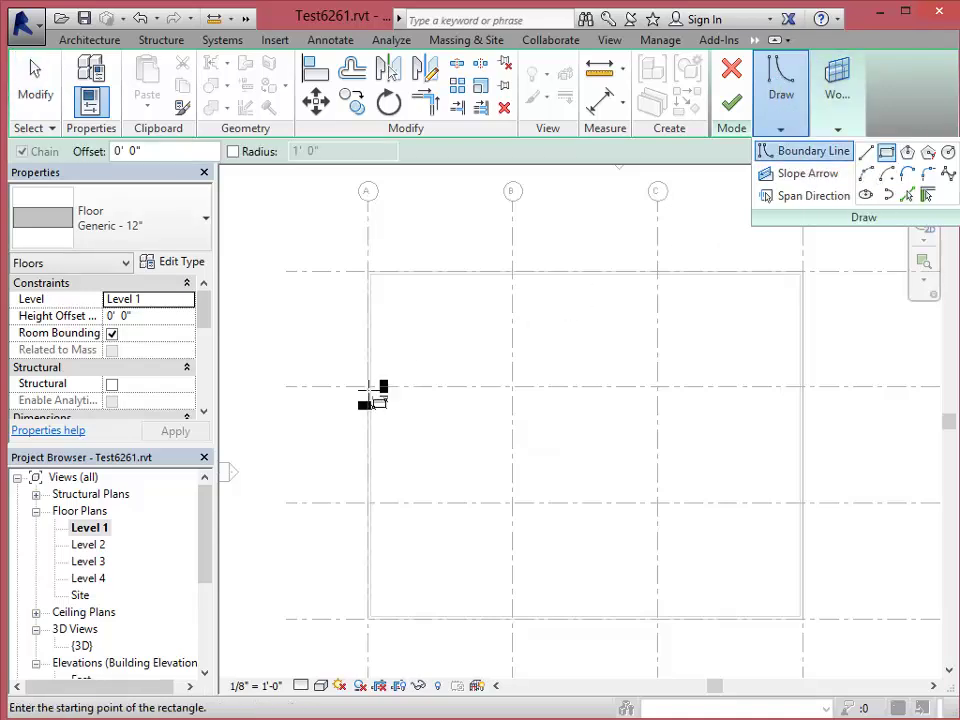
{"action": "scroll", "coordinate": [380, 290], "scroll_direction": "up", "scroll_amount": 5}
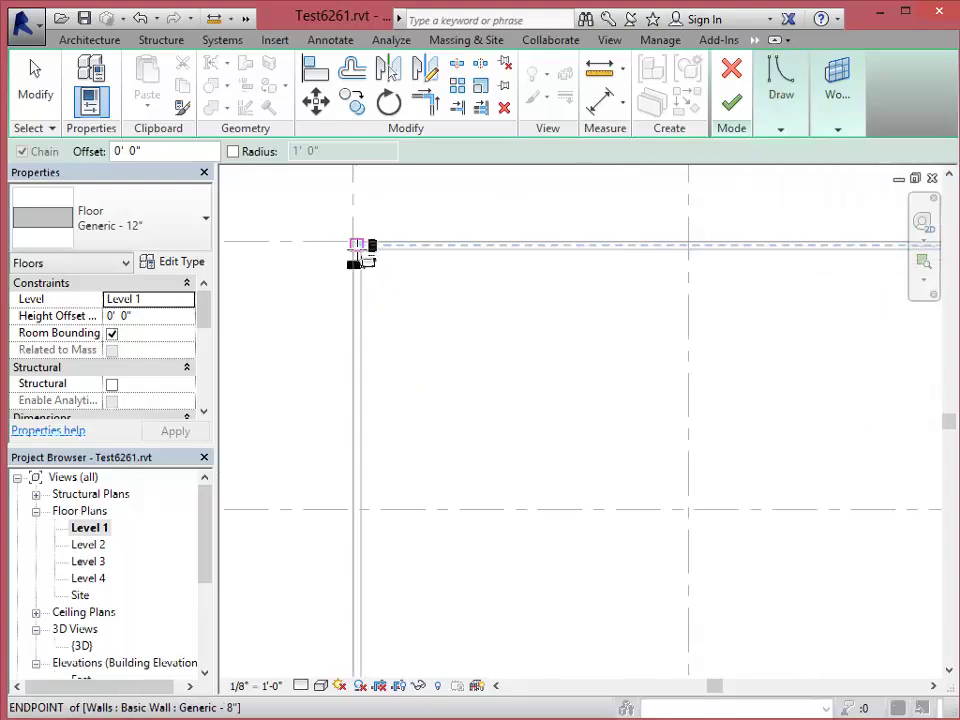
Draw the rectangle between opposite wall corners and finish the Generic 12" floor
{"action": "left_click", "coordinate": [362, 253]}
{"action": "scroll", "coordinate": [458, 366], "scroll_direction": "down", "scroll_amount": 4}
{"action": "scroll", "coordinate": [462, 360], "scroll_direction": "down", "scroll_amount": 2}
{"action": "scroll", "coordinate": [675, 525], "scroll_direction": "up", "scroll_amount": 5}
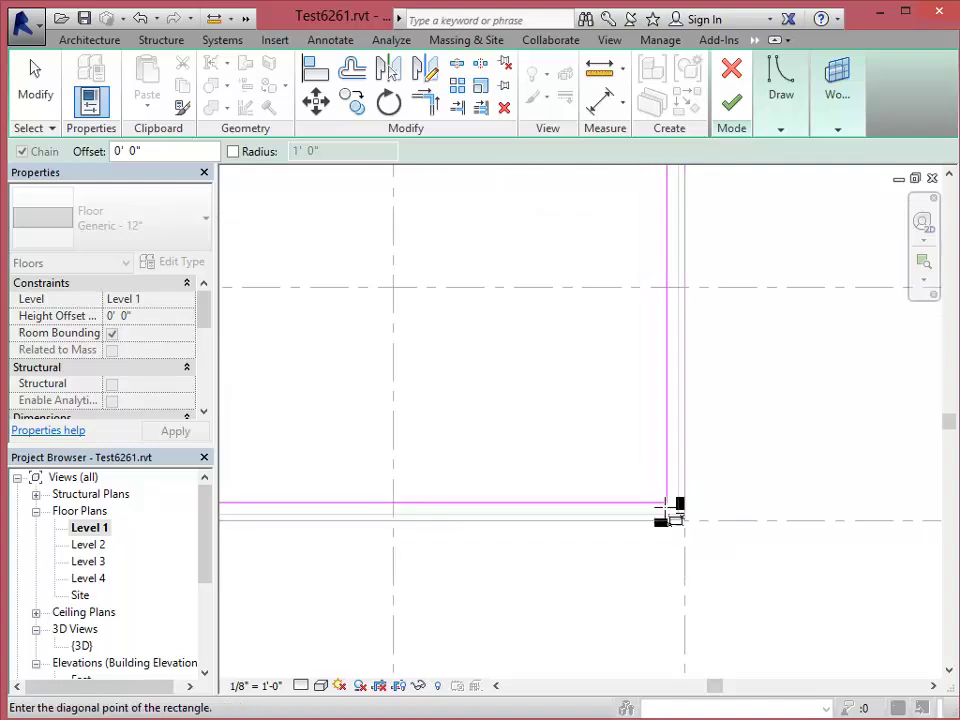
{"action": "left_click", "coordinate": [666, 516]}
{"action": "scroll", "coordinate": [654, 600], "scroll_direction": "down", "scroll_amount": 3}
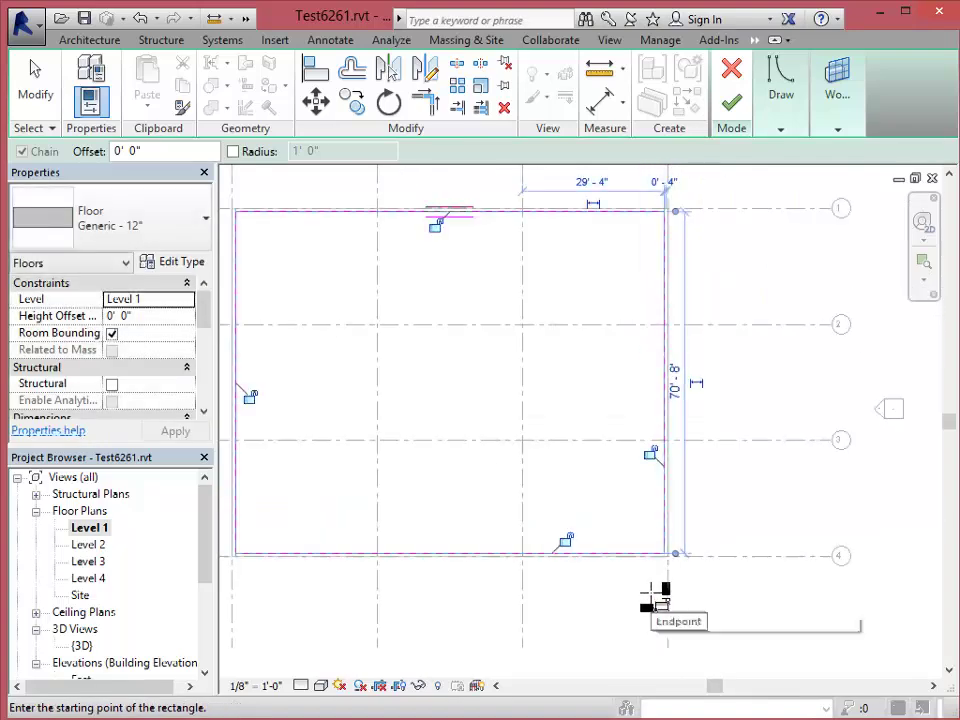
{"action": "scroll", "coordinate": [653, 598], "scroll_direction": "down", "scroll_amount": 2}
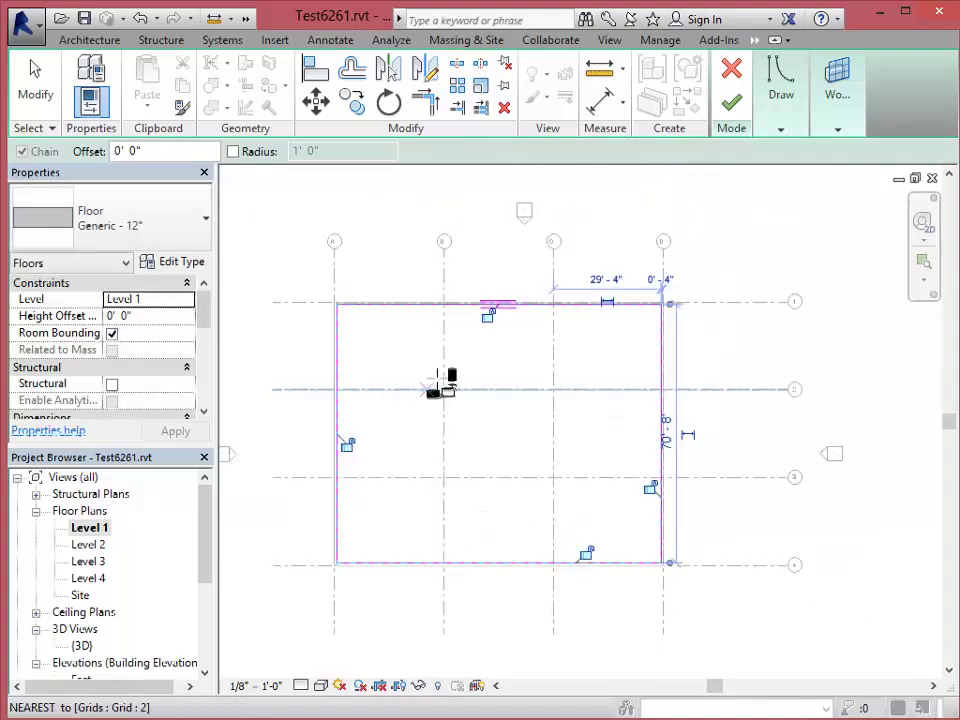
{"action": "scroll", "coordinate": [506, 300], "scroll_direction": "up", "scroll_amount": 3}
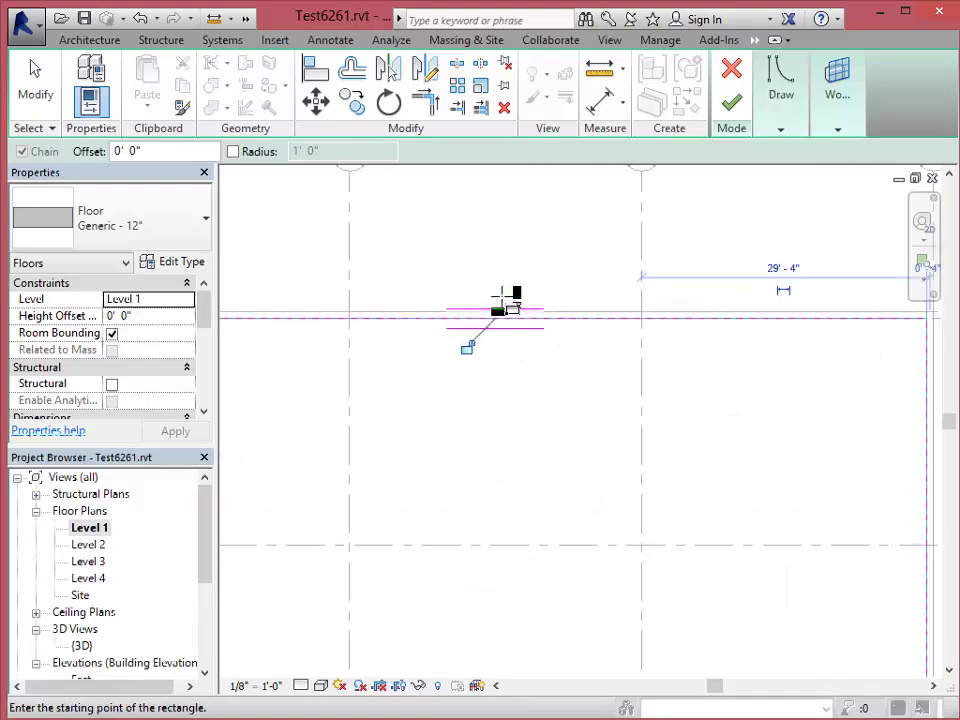
{"action": "scroll", "coordinate": [540, 330], "scroll_direction": "down", "scroll_amount": 5}
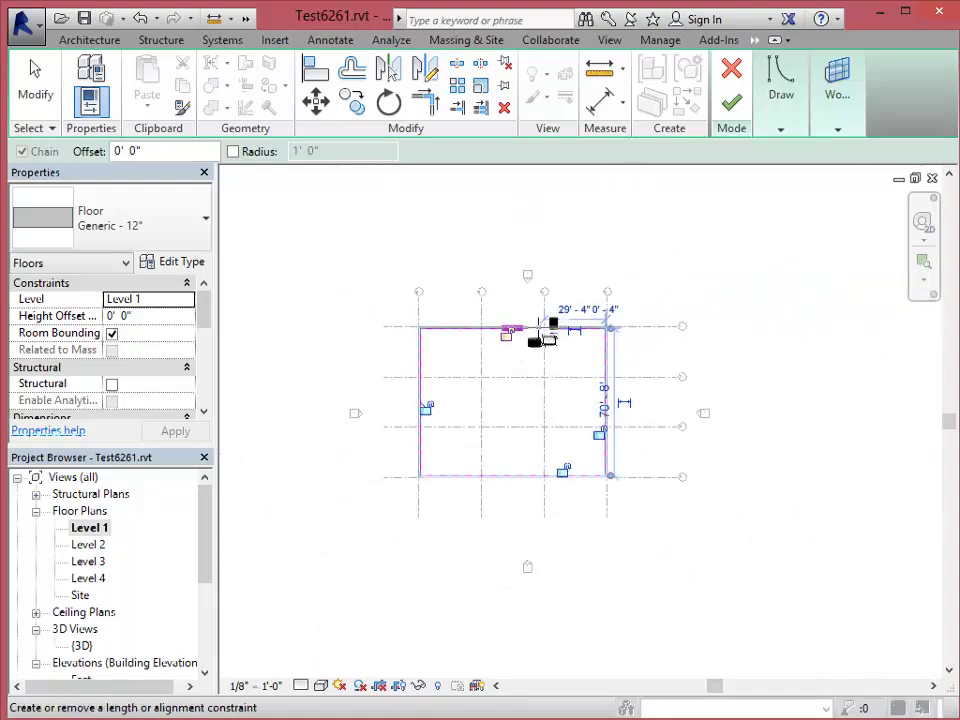
{"action": "left_click", "coordinate": [734, 106]}
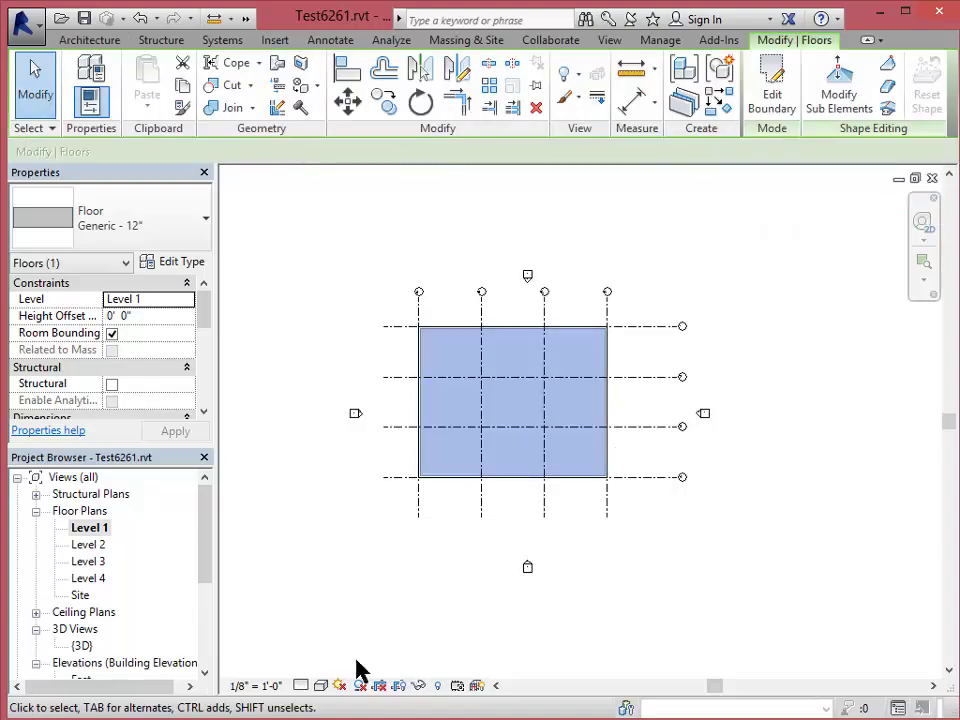
Return to the {3D} view, deselect, and zoom to inspect the new Level 1 slab
{"action": "double_click", "coordinate": [83, 647]}
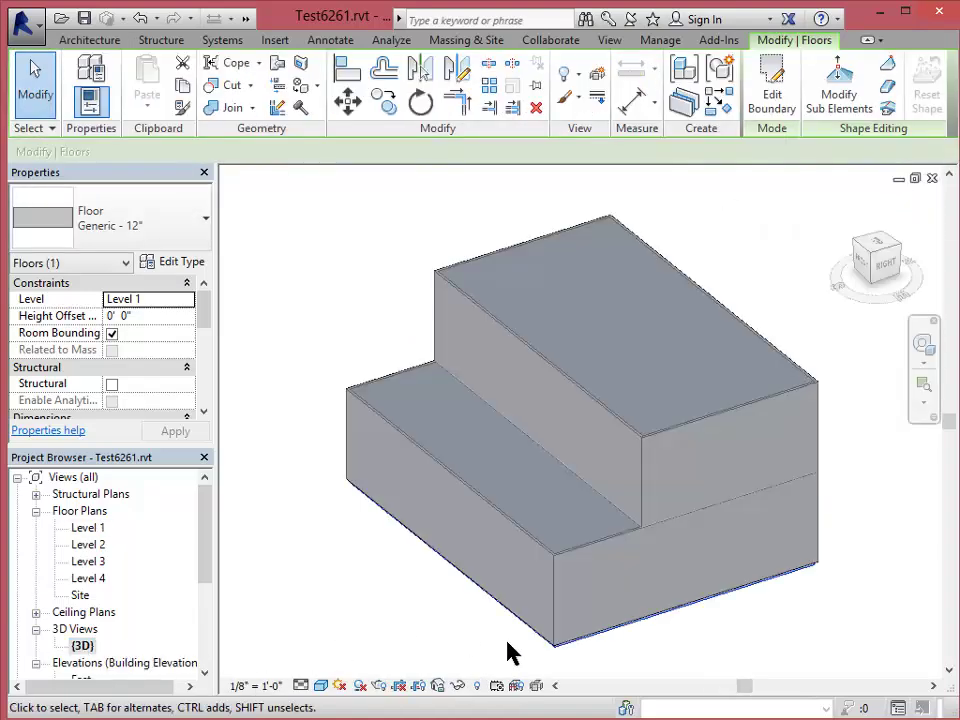
{"action": "scroll", "coordinate": [821, 570], "scroll_direction": "up", "scroll_amount": 5}
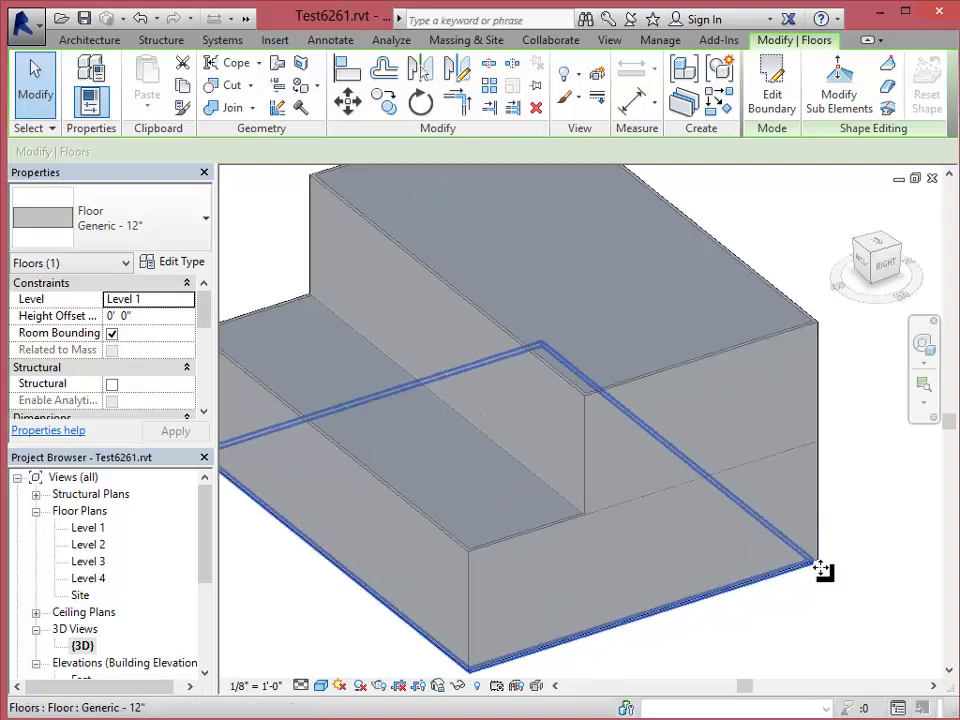
{"action": "left_click", "coordinate": [810, 596]}
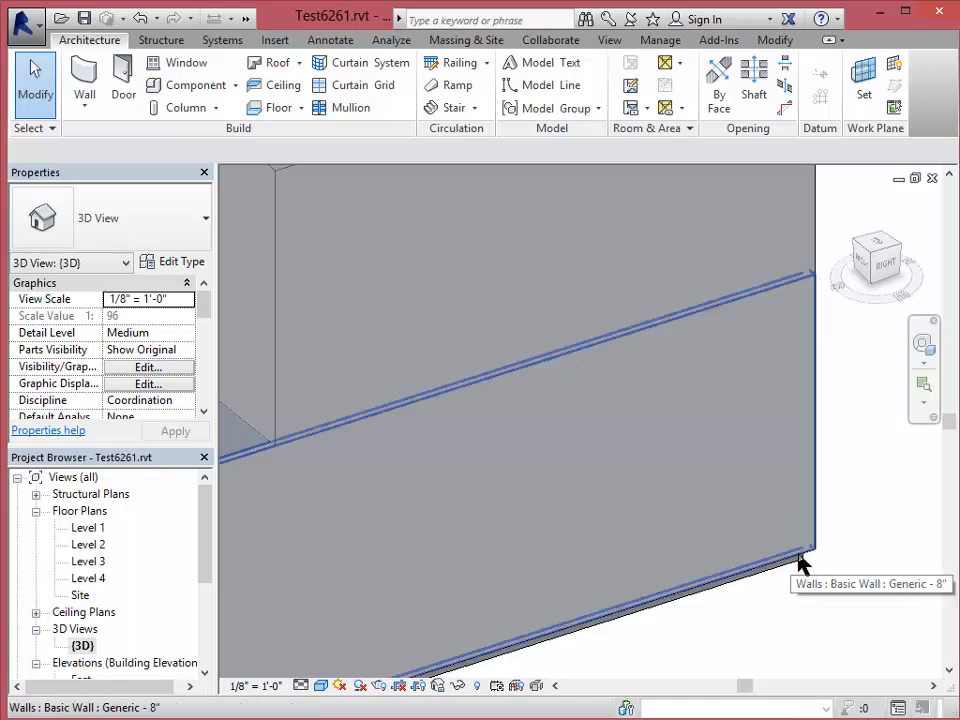
{"action": "scroll", "coordinate": [812, 585], "scroll_direction": "down", "scroll_amount": 5}
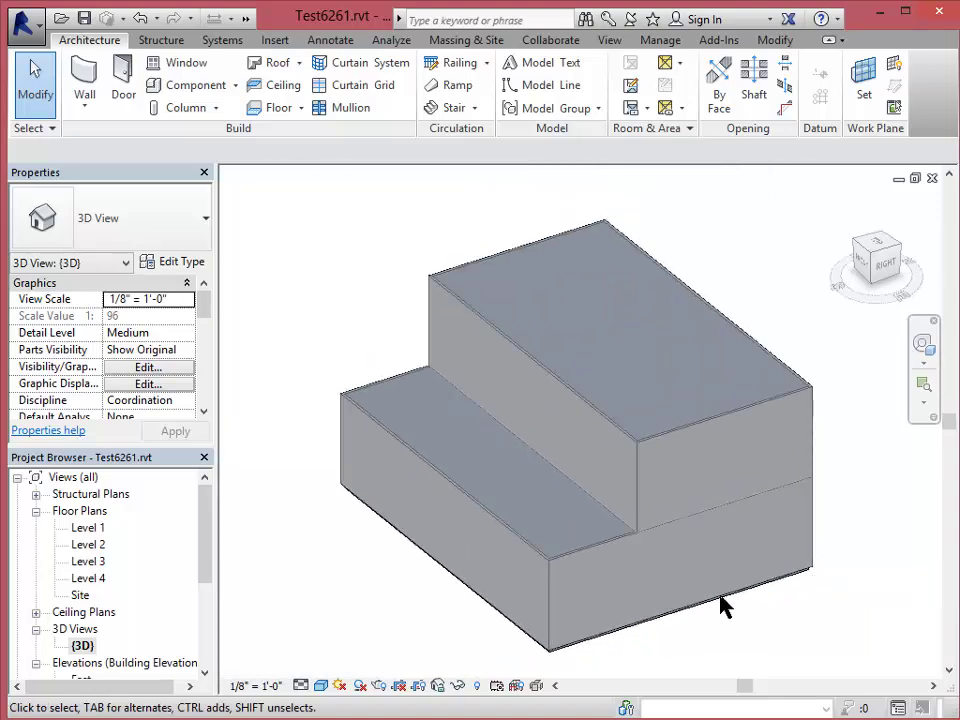
{"action": "scroll", "coordinate": [316, 477], "scroll_direction": "up", "scroll_amount": 4}
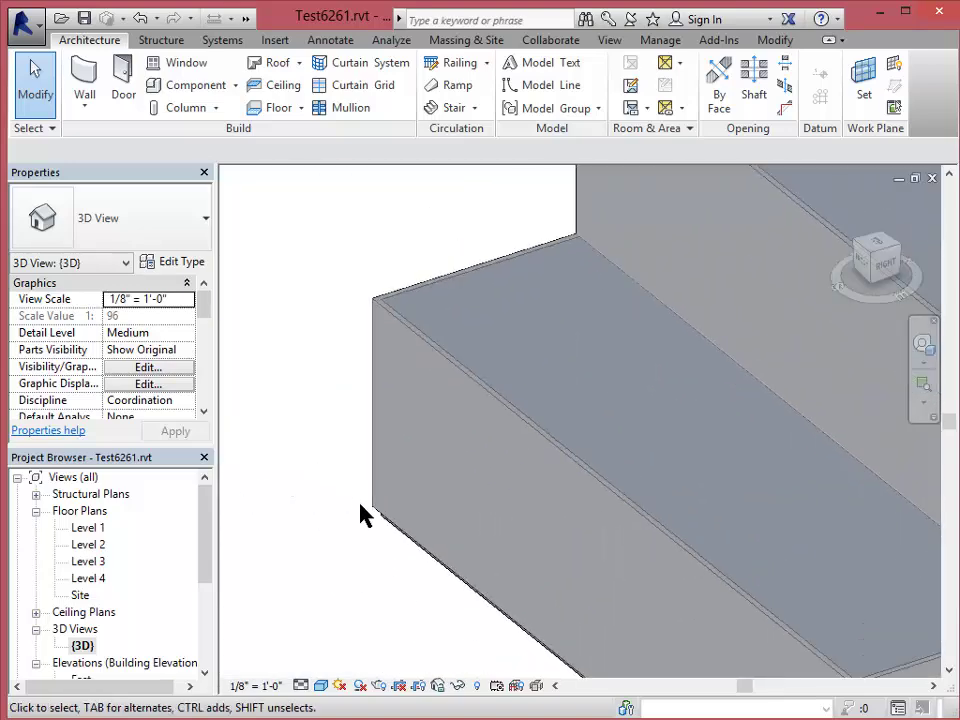
{"action": "scroll", "coordinate": [352, 485], "scroll_direction": "down", "scroll_amount": 4}
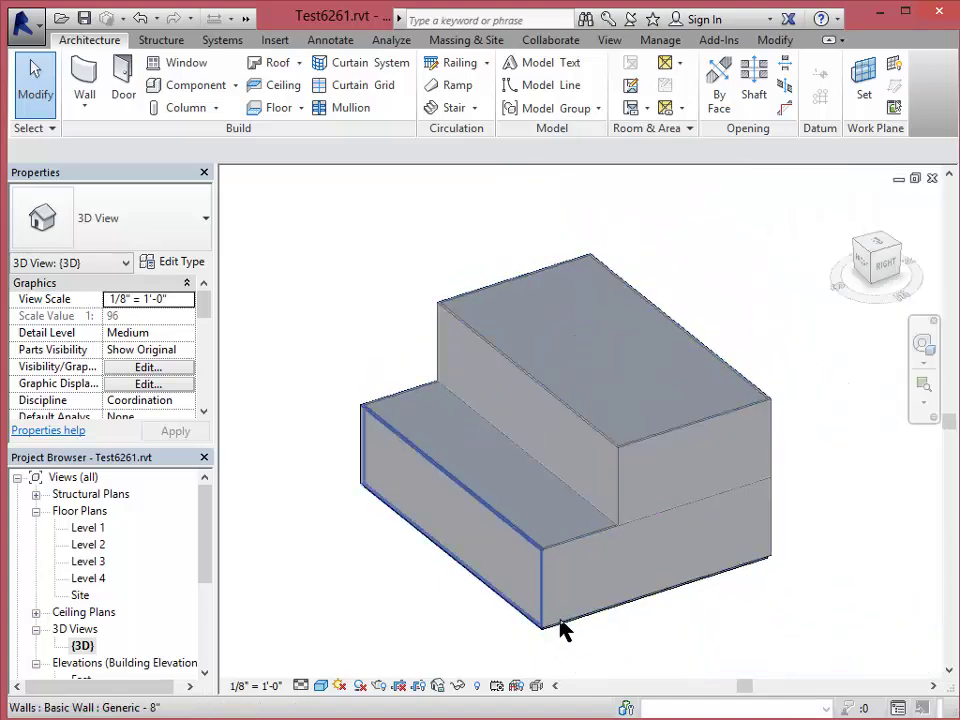
{"action": "scroll", "coordinate": [538, 667], "scroll_direction": "up", "scroll_amount": 5}
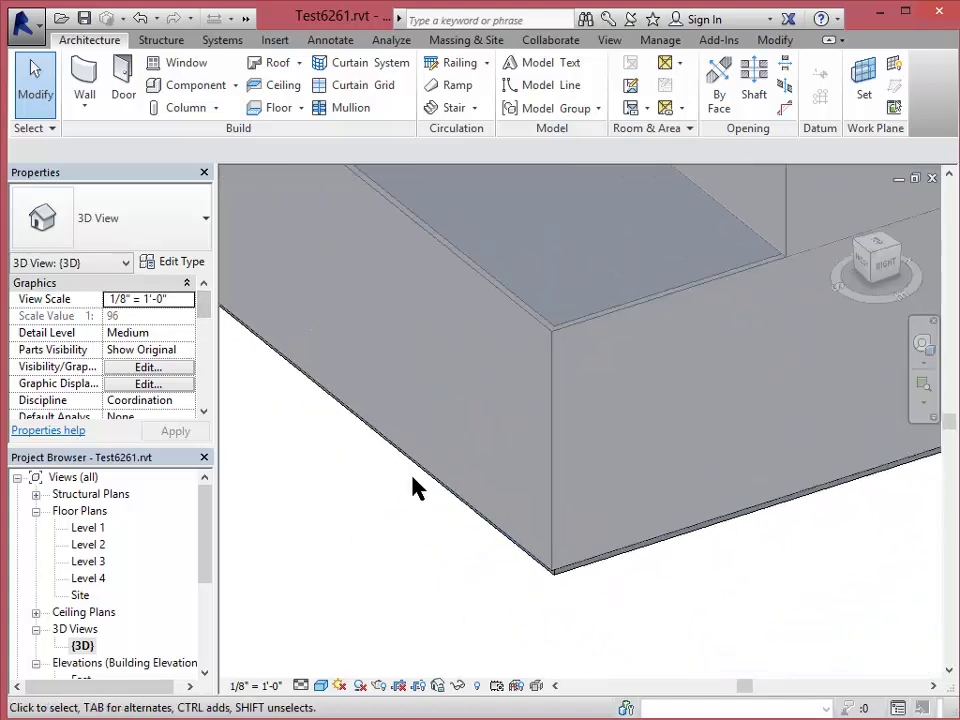
Select the four lower-block walls and set their Base Offset to -1' 0"
{"action": "left_click", "coordinate": [583, 561]}
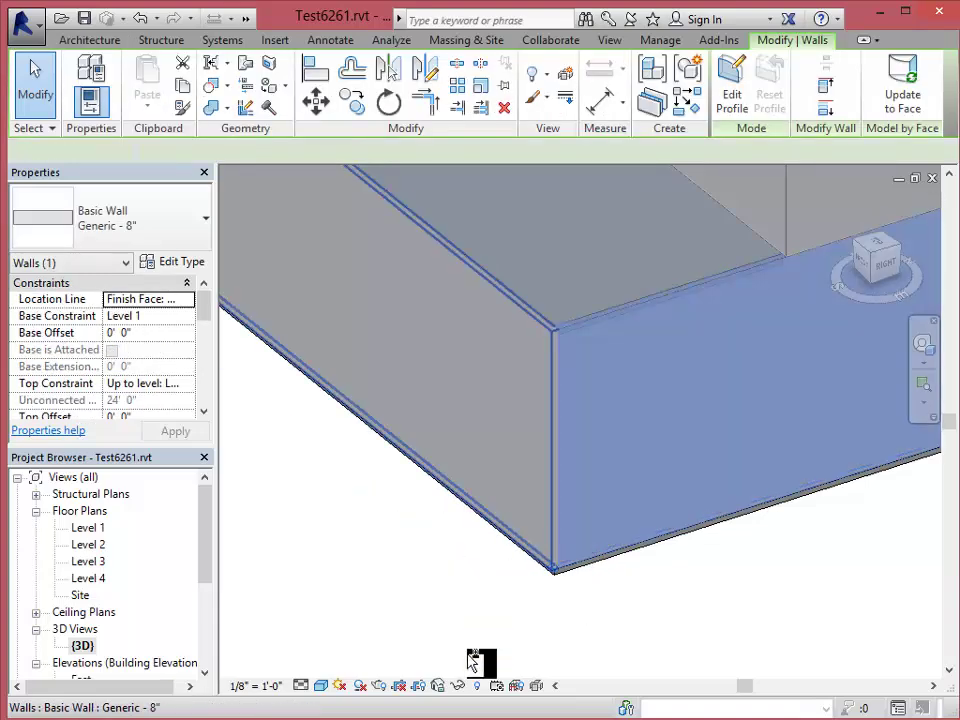
{"action": "left_click", "coordinate": [497, 525], "text": "ctrl"}
{"action": "scroll", "coordinate": [500, 610], "scroll_direction": "down", "scroll_amount": 4}
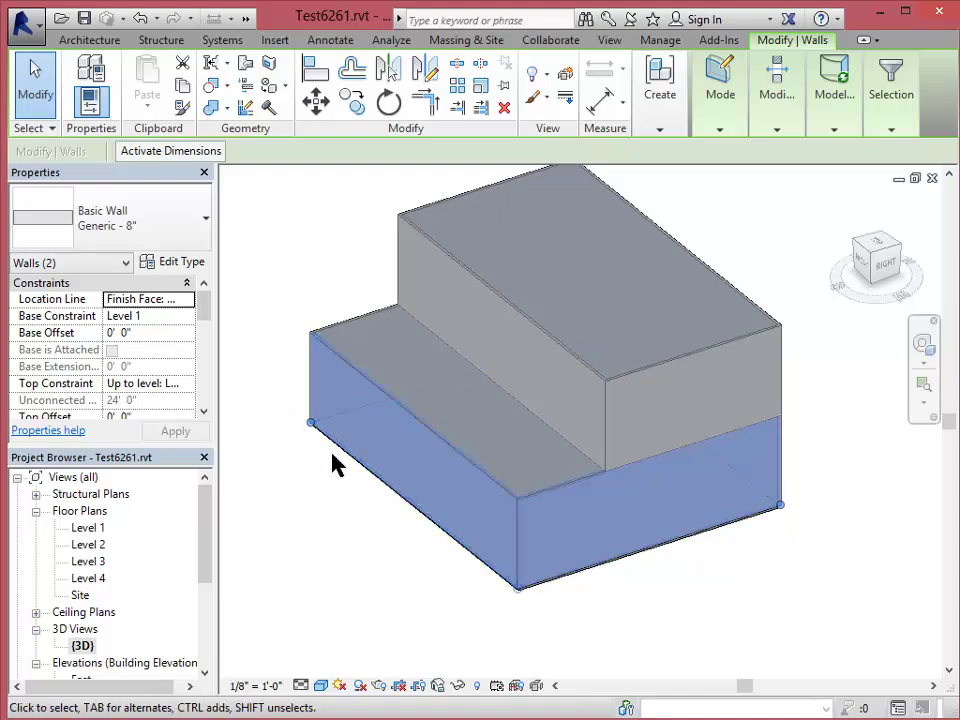
{"action": "middle_click_drag", "start_coordinate": [347, 467], "coordinate": [850, 428], "text": "shift"}
{"action": "left_click", "coordinate": [514, 553], "text": "ctrl"}
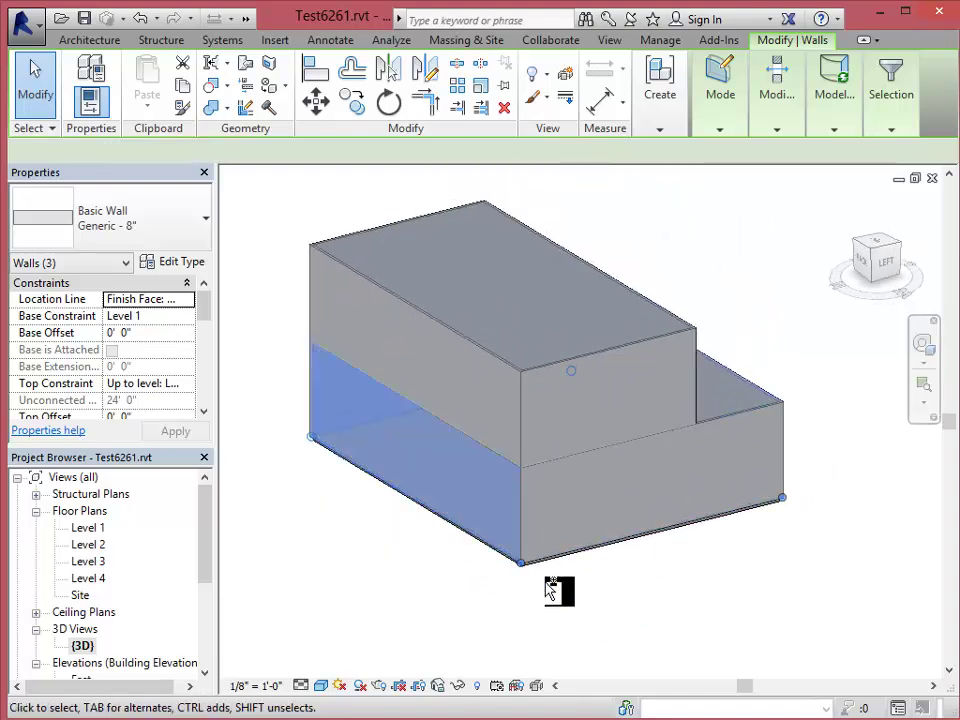
{"action": "left_click", "coordinate": [550, 570], "text": "ctrl"}
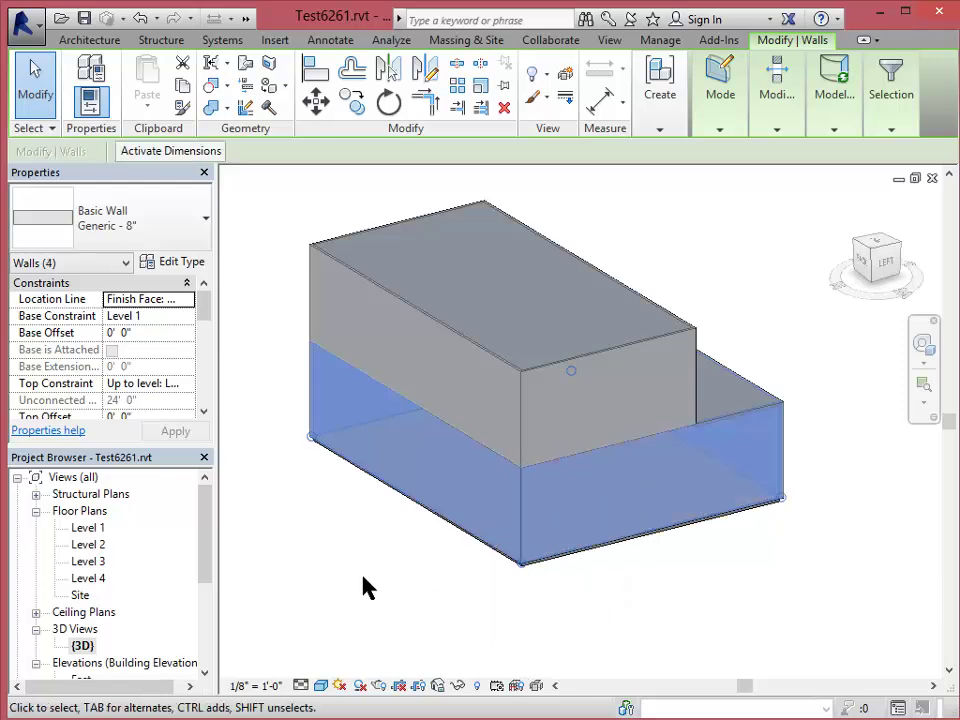
{"action": "left_click", "coordinate": [146, 333]}
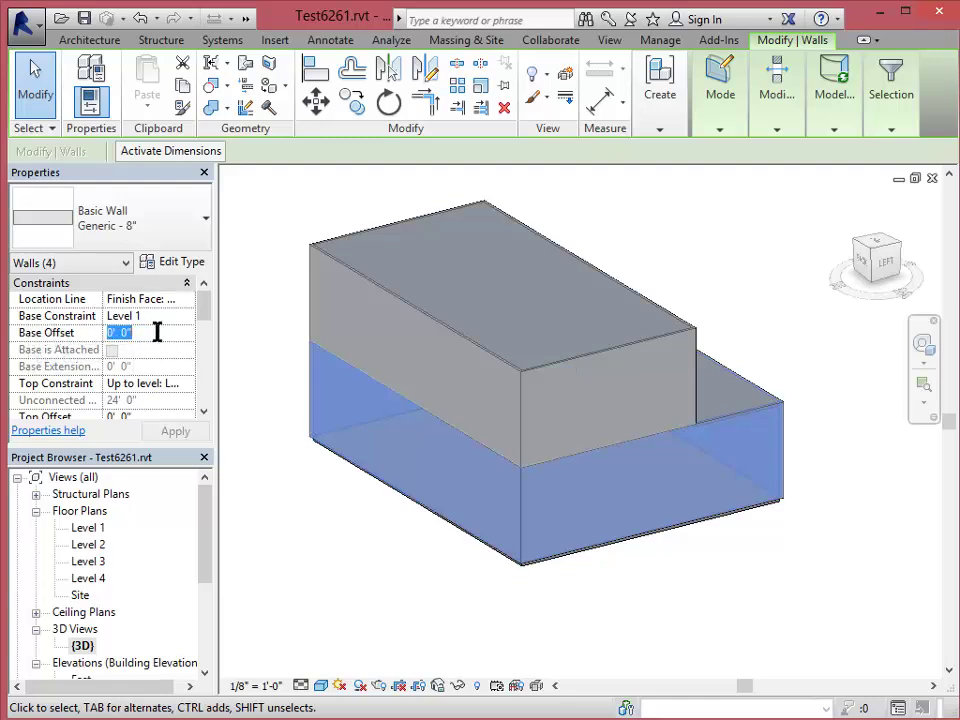
{"action": "type", "text": "-1'"}
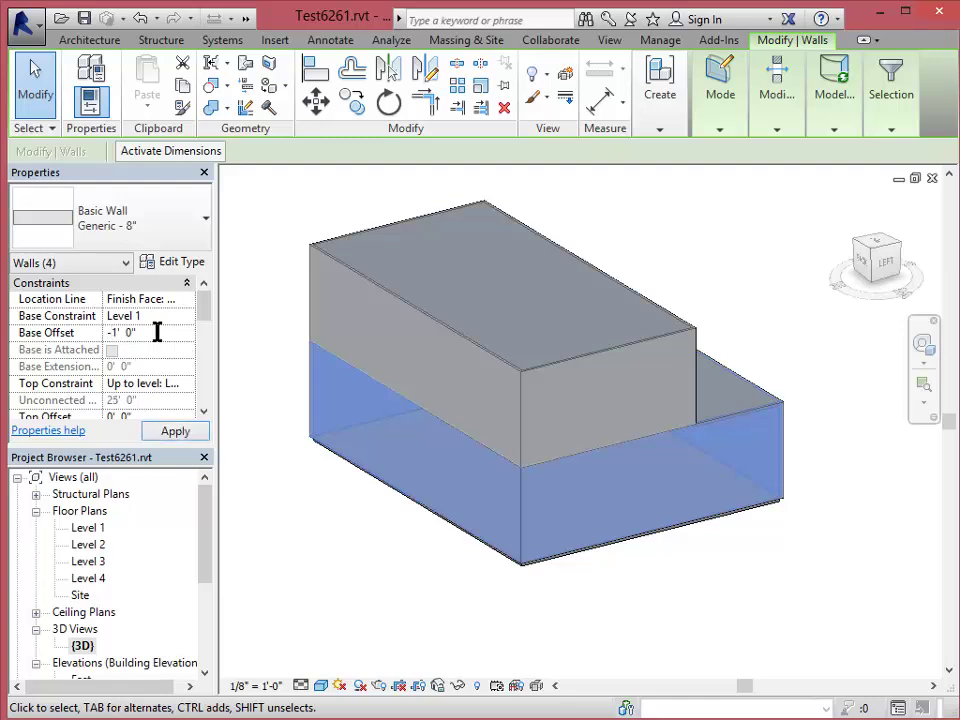
{"action": "left_click", "coordinate": [176, 432]}
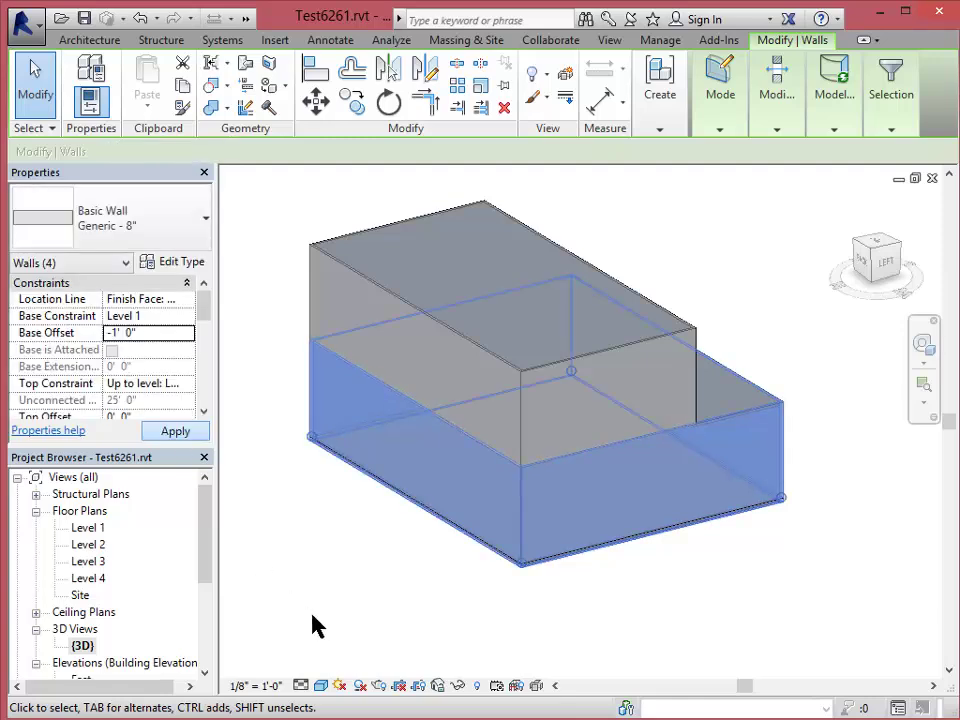
{"action": "left_click", "coordinate": [324, 633]}
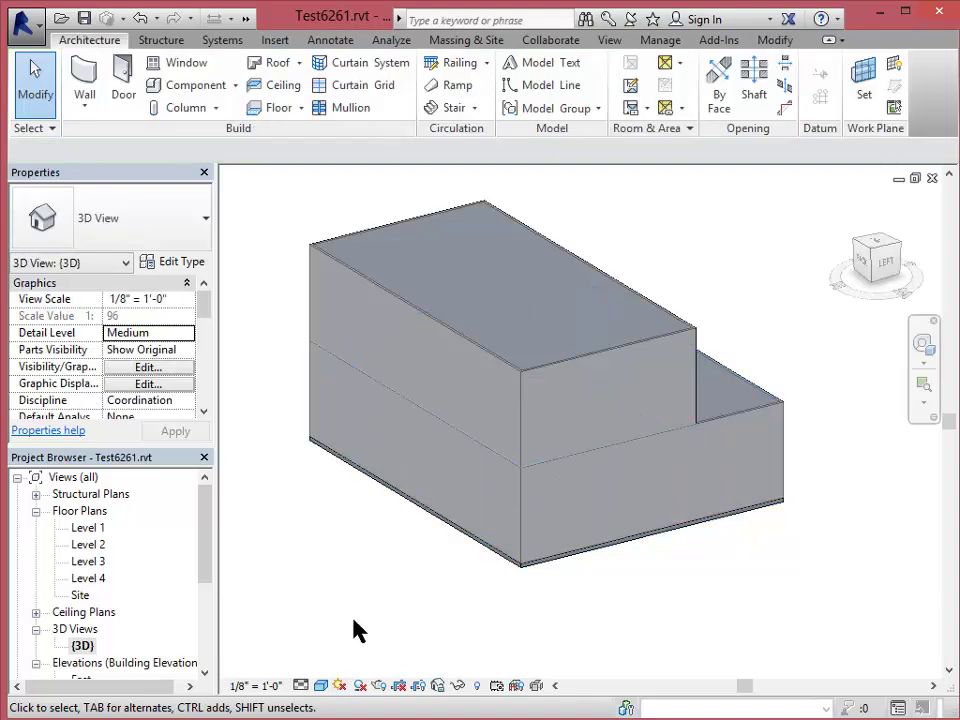
{"action": "middle_click_drag", "start_coordinate": [643, 600], "coordinate": [430, 630], "text": "shift"}
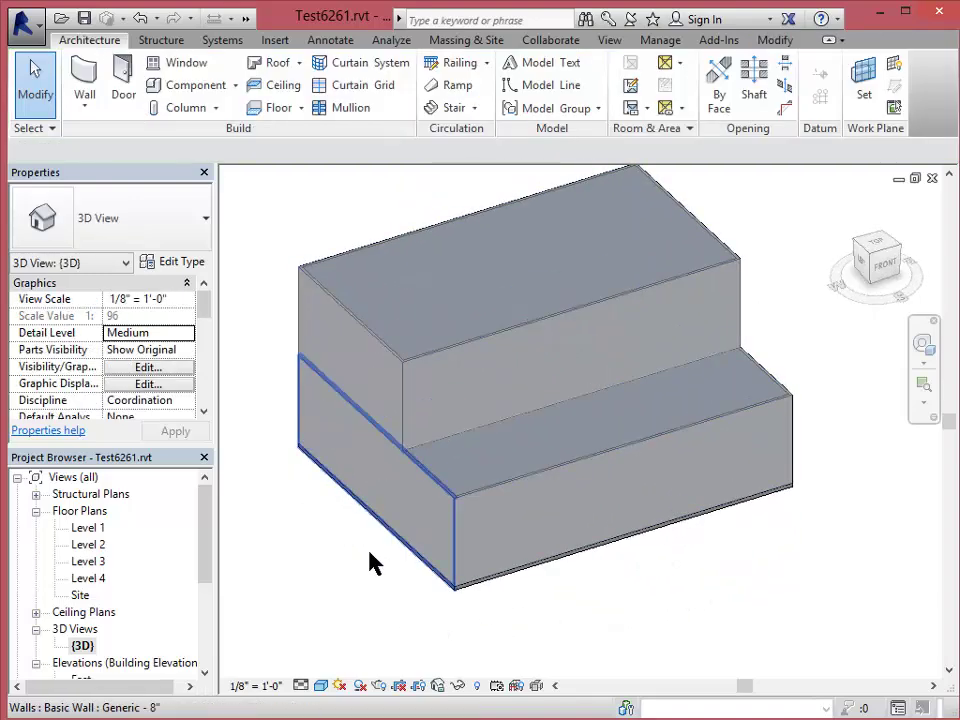
On the Level 2 plan, start a floor and pick the top wall, flipped to its inner face
{"action": "double_click", "coordinate": [93, 546]}
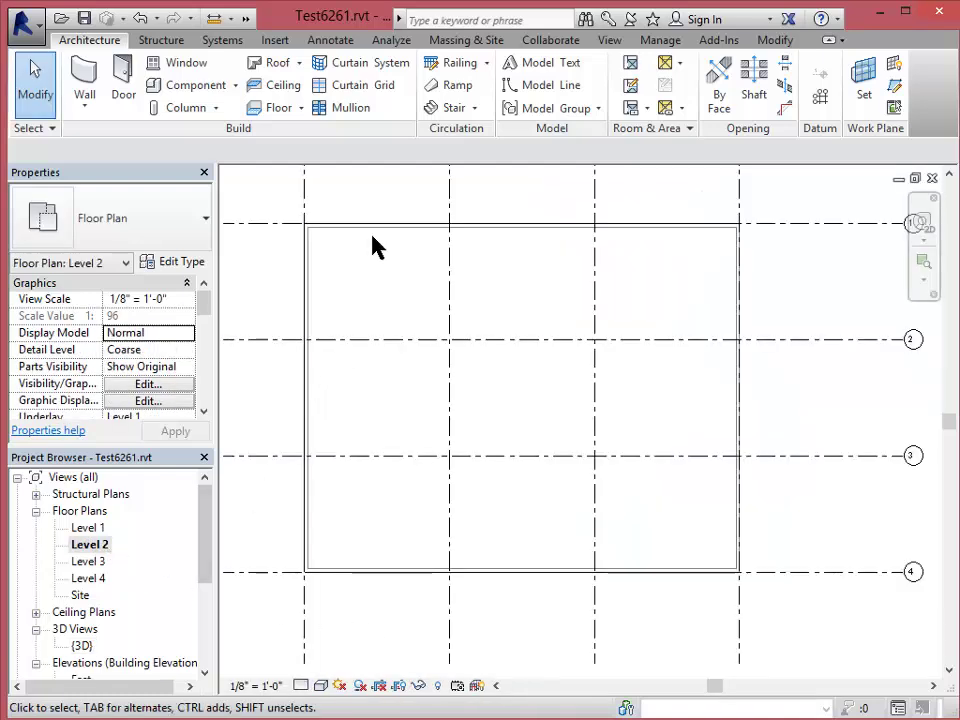
{"action": "left_click", "coordinate": [276, 108]}
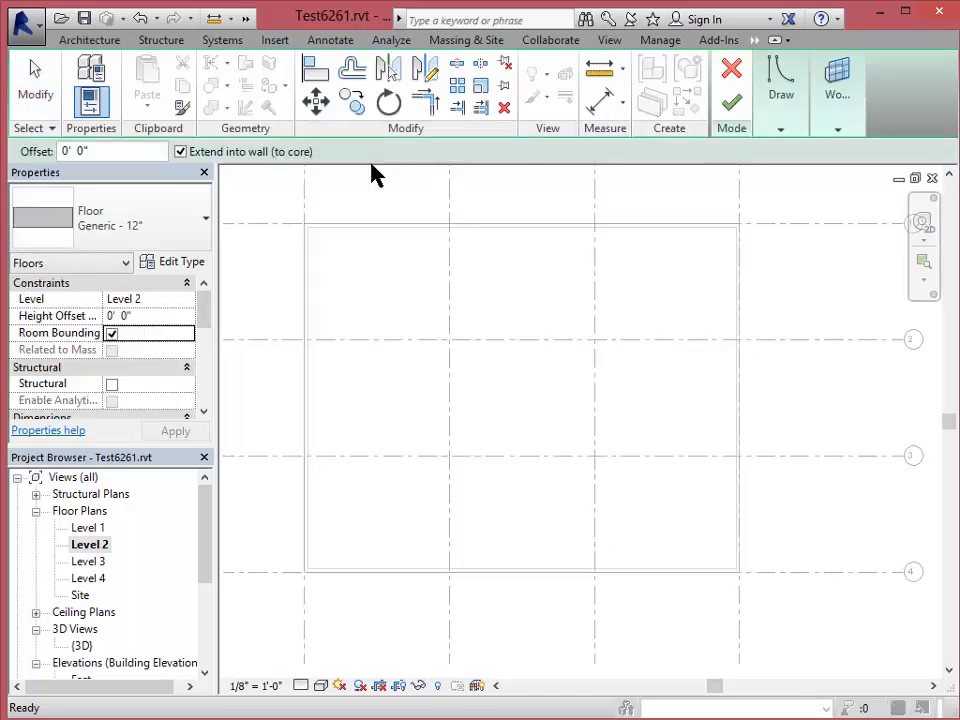
{"action": "mouse_move", "coordinate": [777, 87]}
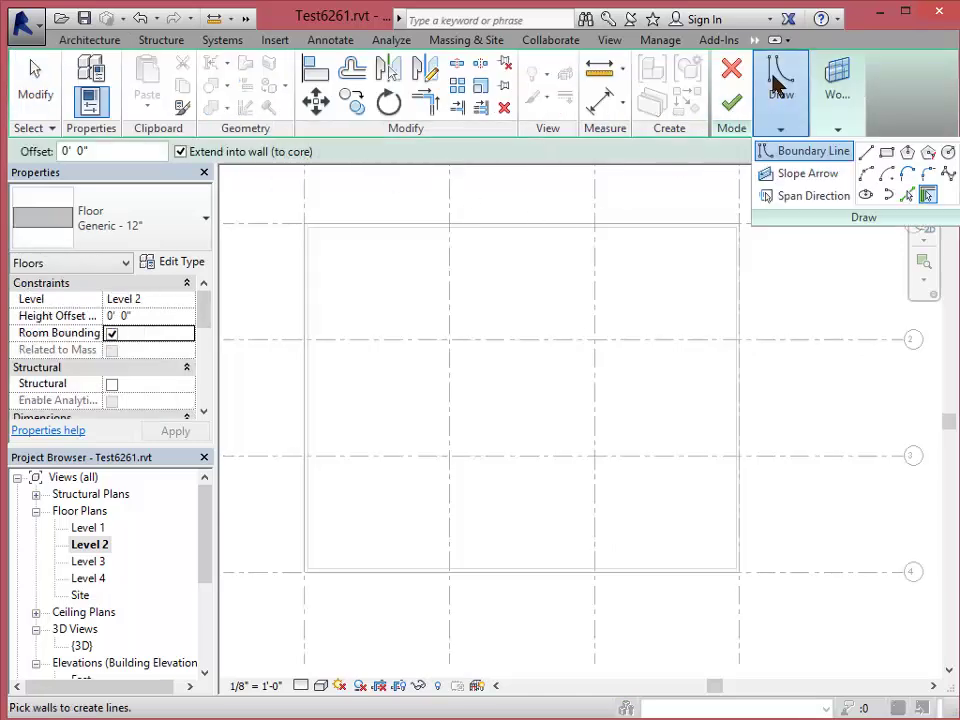
{"action": "left_click", "coordinate": [490, 226]}
{"action": "scroll", "coordinate": [519, 203], "scroll_direction": "up", "scroll_amount": 5}
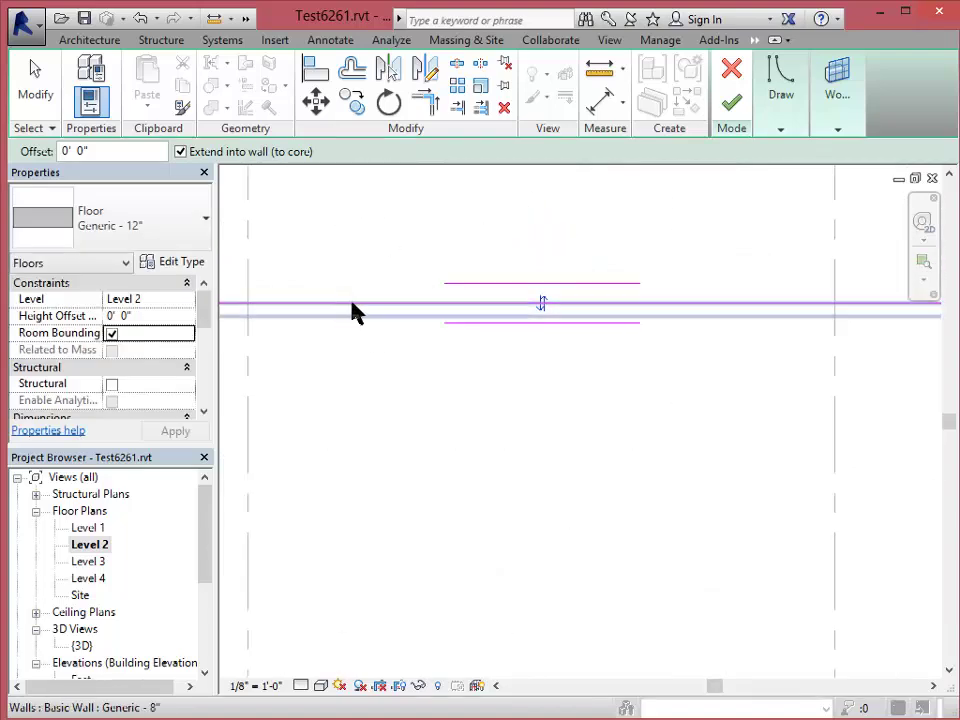
{"action": "left_click", "coordinate": [541, 312]}
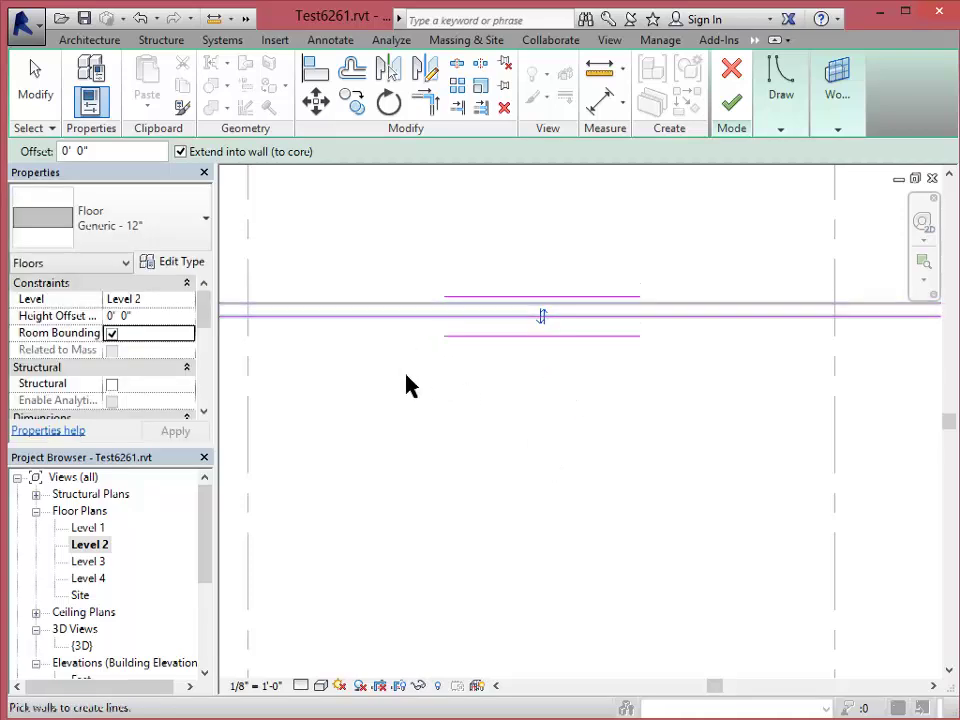
{"action": "scroll", "coordinate": [412, 400], "scroll_direction": "down", "scroll_amount": 6}
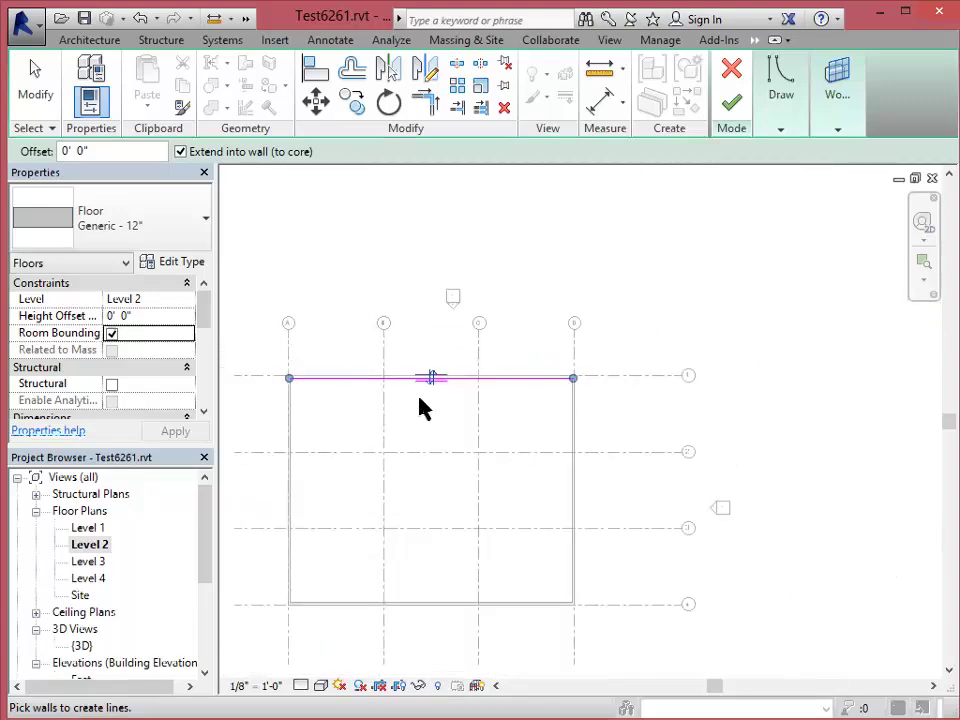
Pick the right, bottom and left walls, finish the floor, and decline joining geometry
{"action": "left_click", "coordinate": [570, 508]}
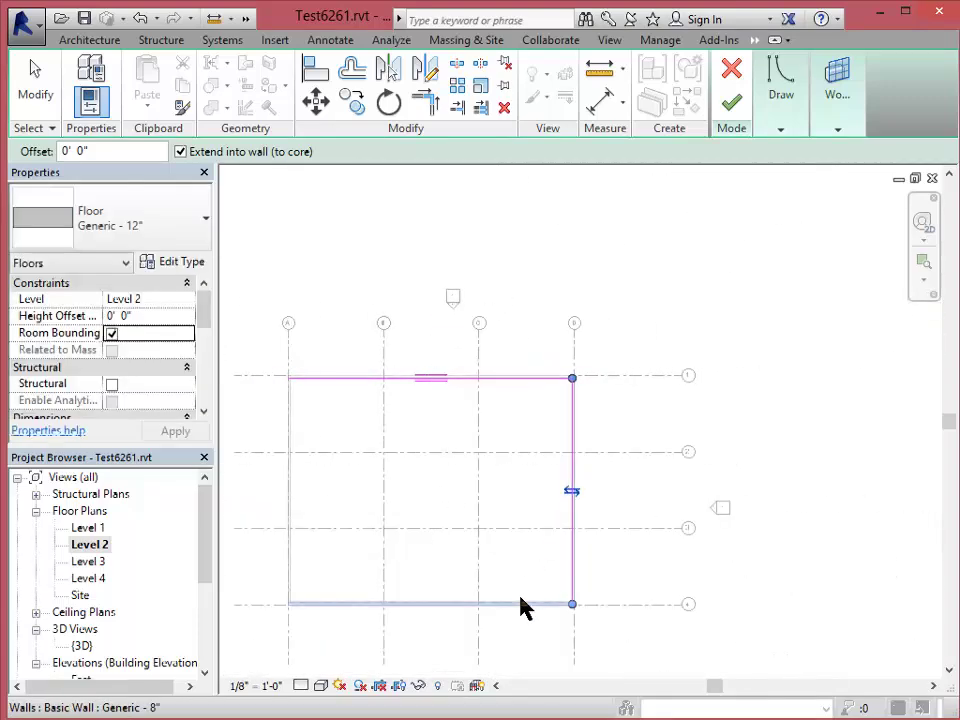
{"action": "left_click", "coordinate": [488, 575]}
{"action": "left_click", "coordinate": [293, 490]}
{"action": "scroll", "coordinate": [291, 435], "scroll_direction": "up", "scroll_amount": 2}
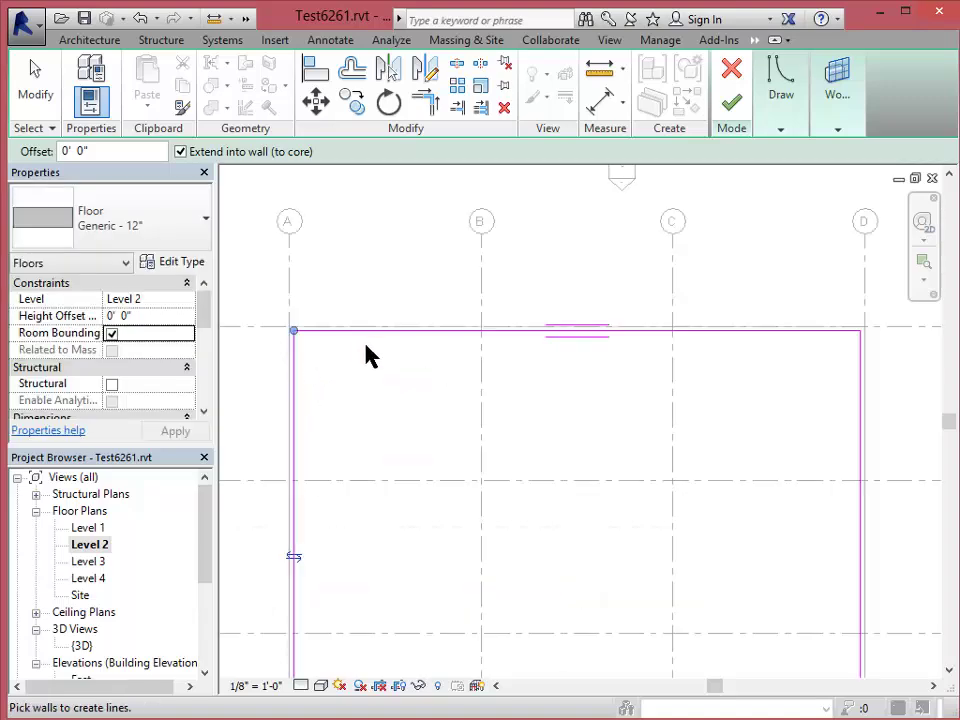
{"action": "scroll", "coordinate": [380, 360], "scroll_direction": "down", "scroll_amount": 3}
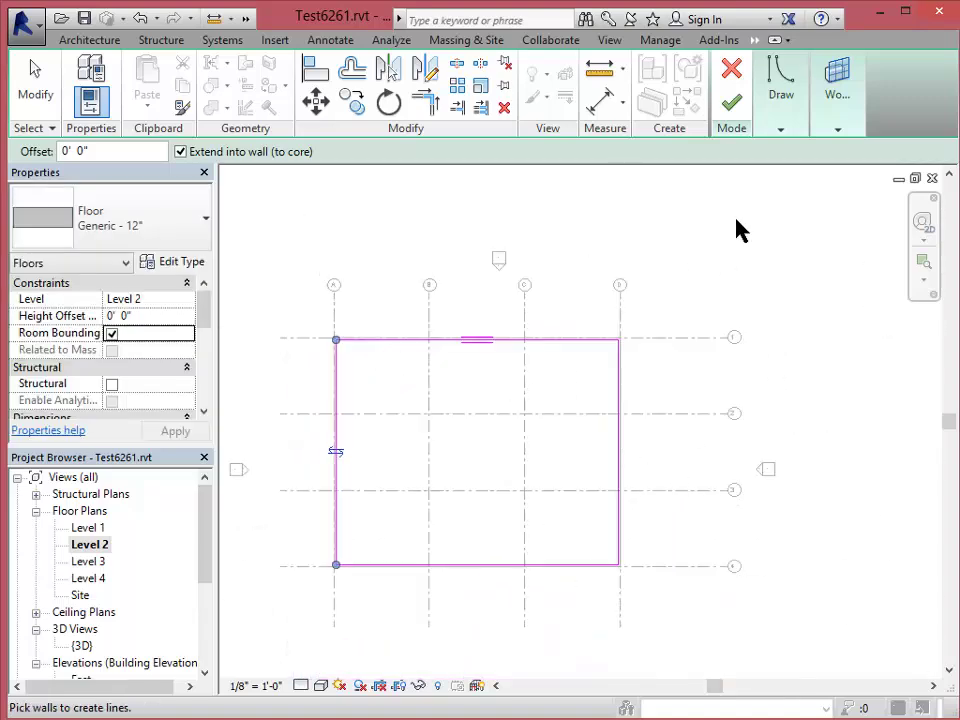
{"action": "left_click", "coordinate": [733, 104]}
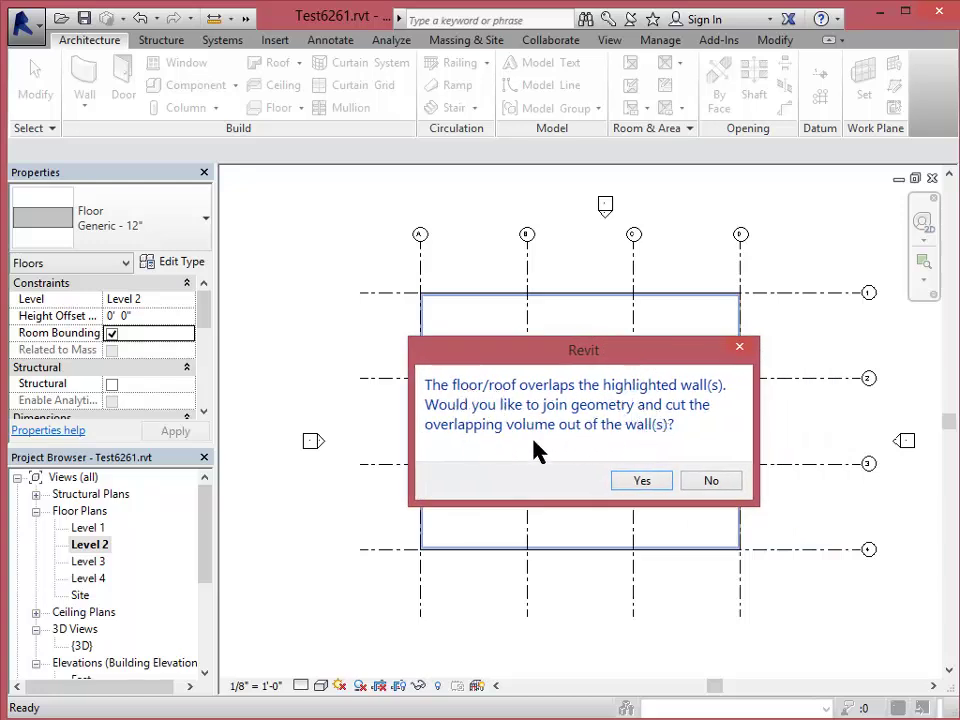
{"action": "mouse_move", "coordinate": [634, 354]}
{"action": "left_mouse_down"}
{"action": "mouse_move", "coordinate": [681, 711]}
{"action": "mouse_move", "coordinate": [541, 408]}
{"action": "mouse_move", "coordinate": [560, 350]}
{"action": "mouse_move", "coordinate": [623, 360]}
{"action": "left_mouse_up"}
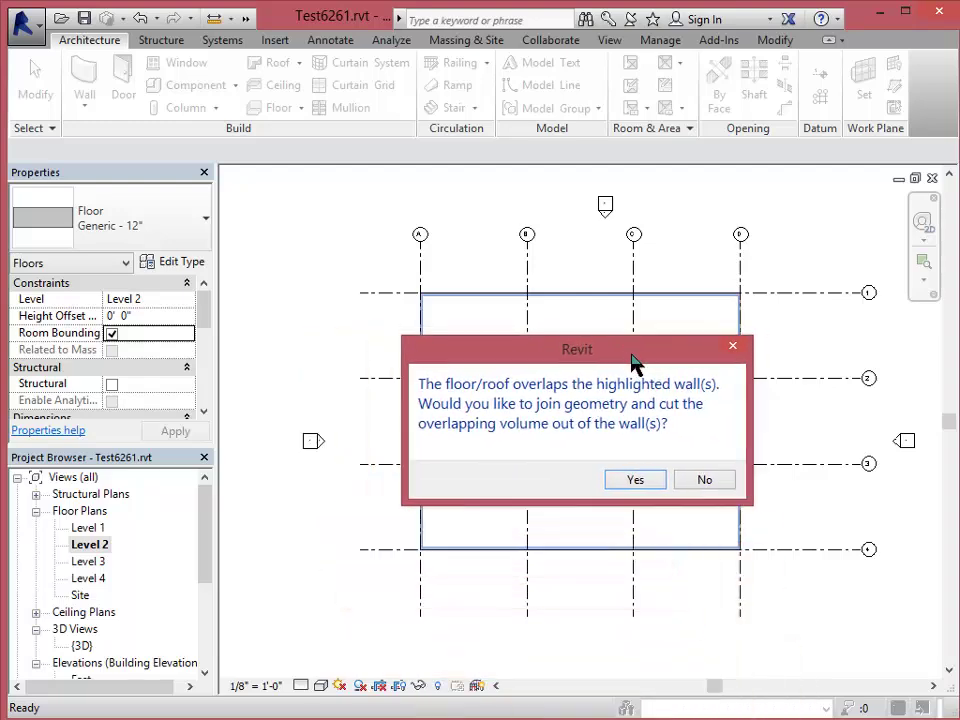
{"action": "left_click", "coordinate": [705, 481]}
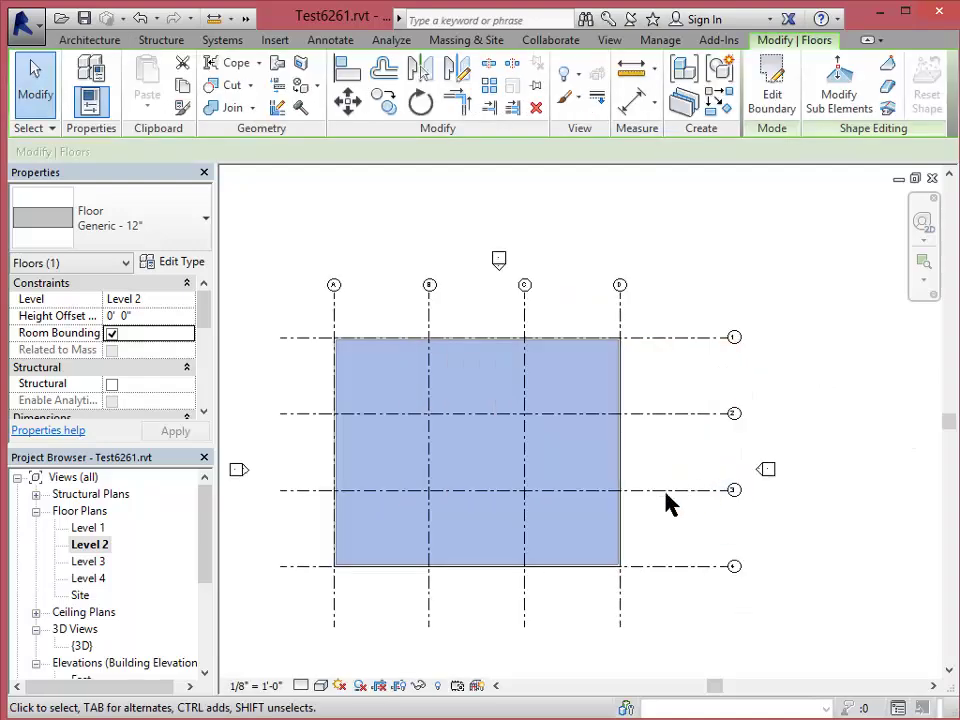
On Level 3, draw a rectangular Generic 12" floor between the wall corners, declining wall attachment
{"action": "double_click", "coordinate": [88, 562]}
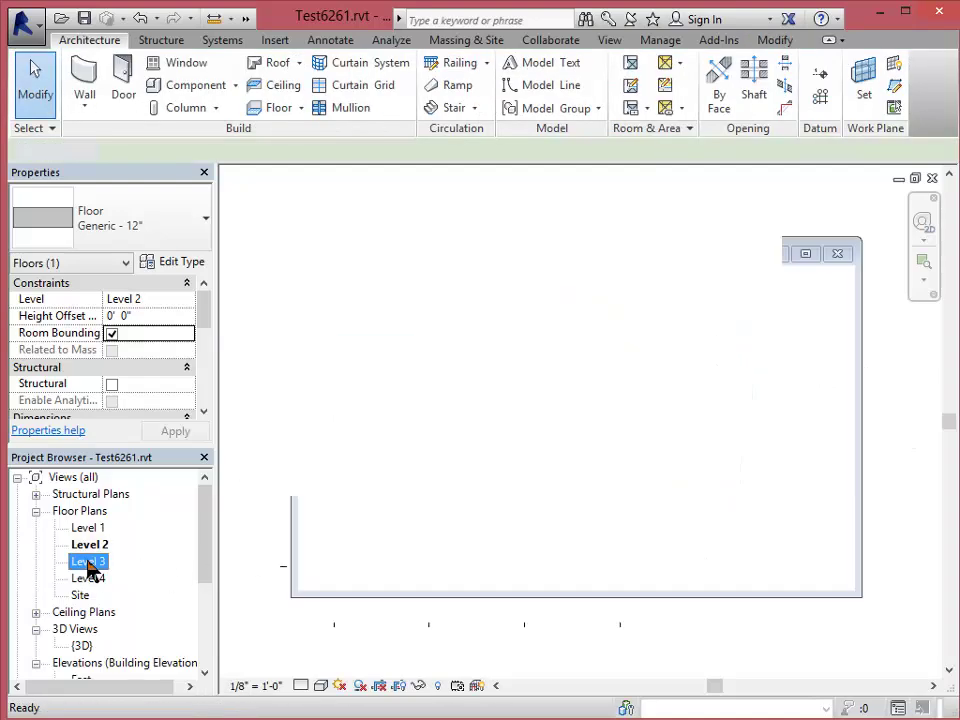
{"action": "scroll", "coordinate": [430, 402], "scroll_direction": "up", "scroll_amount": 2}
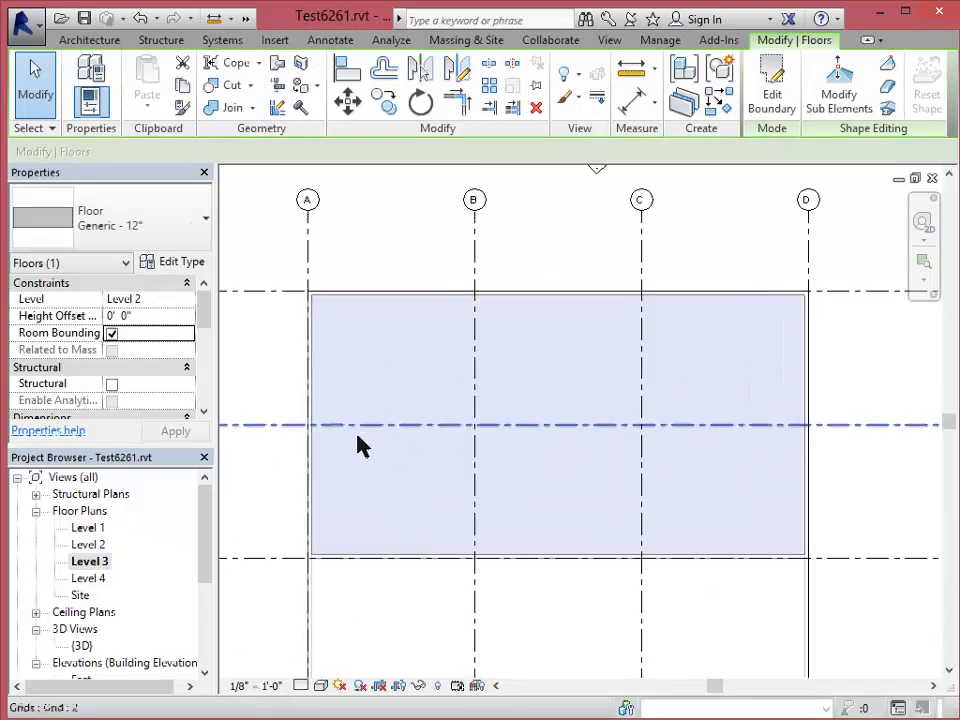
{"action": "left_click", "coordinate": [379, 259]}
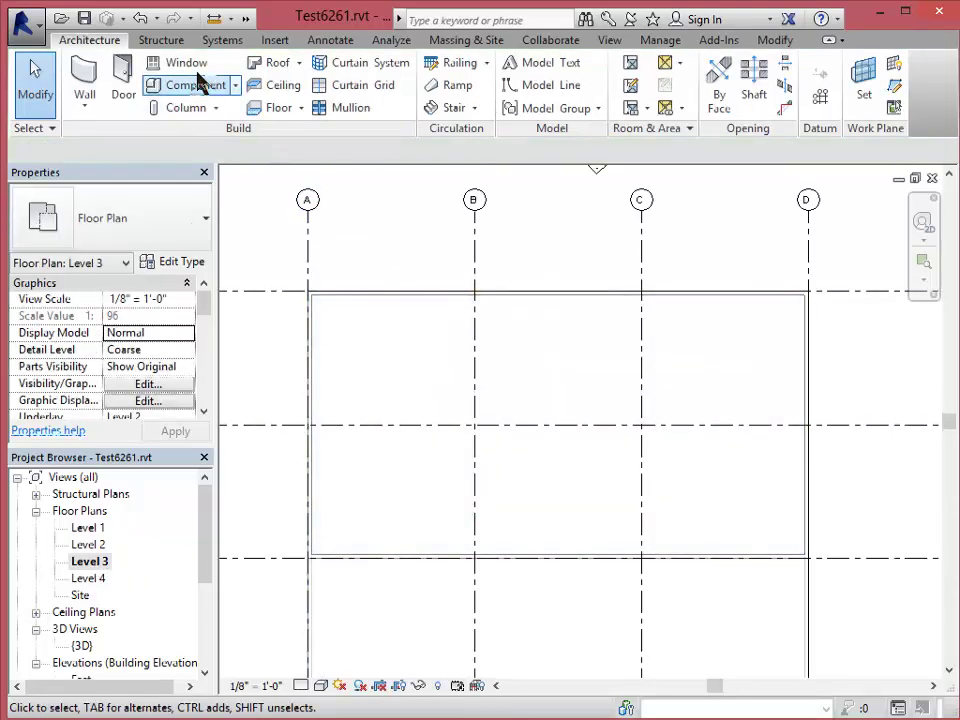
{"action": "left_click", "coordinate": [270, 107]}
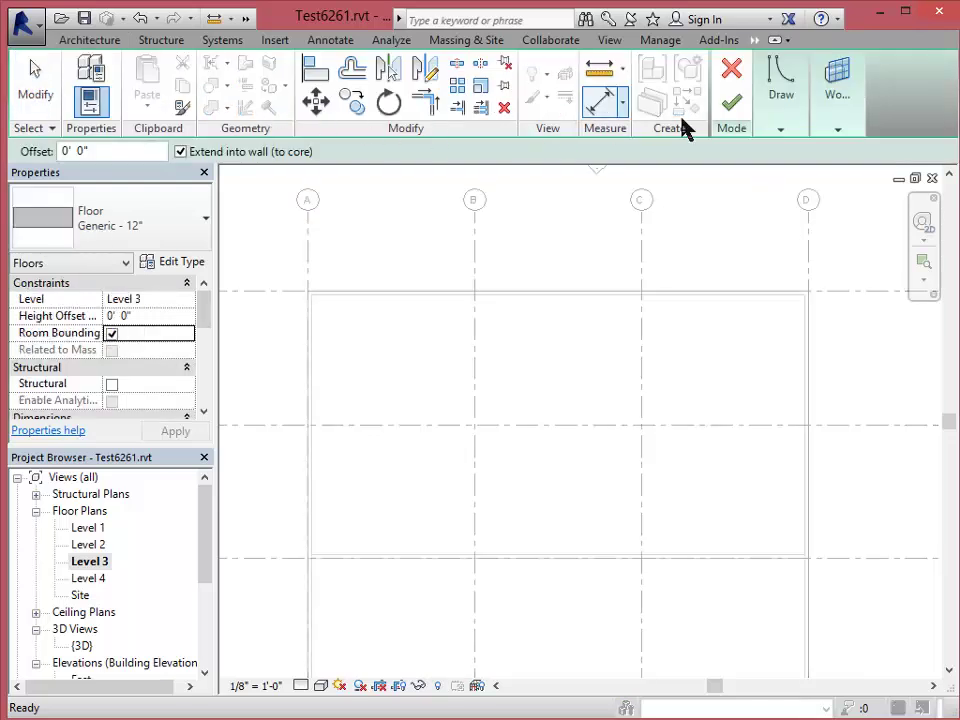
{"action": "mouse_move", "coordinate": [781, 95]}
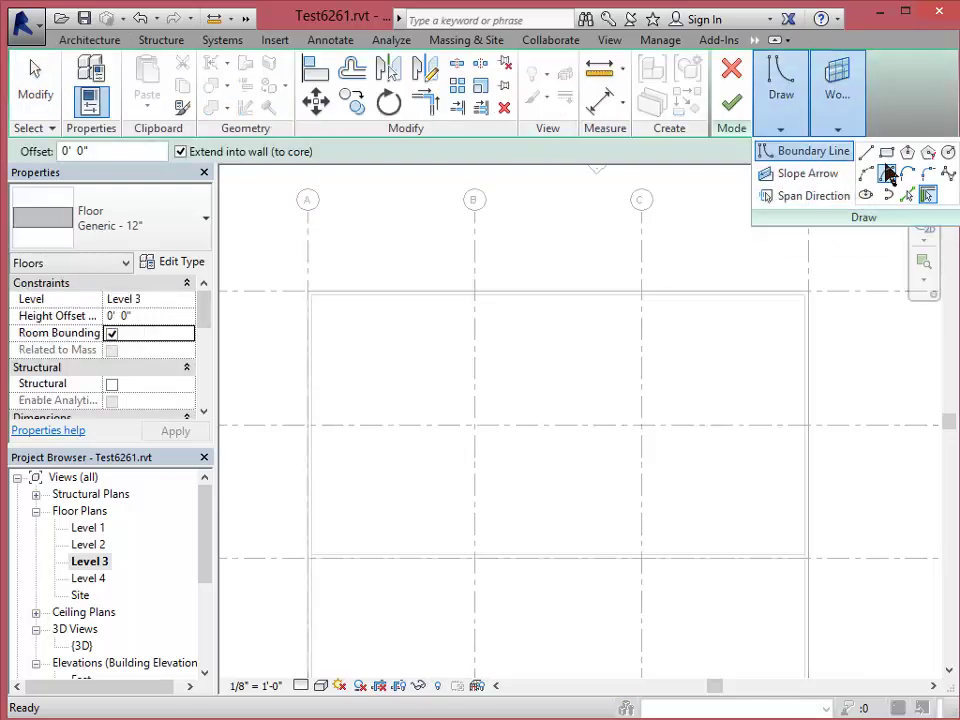
{"action": "left_click", "coordinate": [886, 151]}
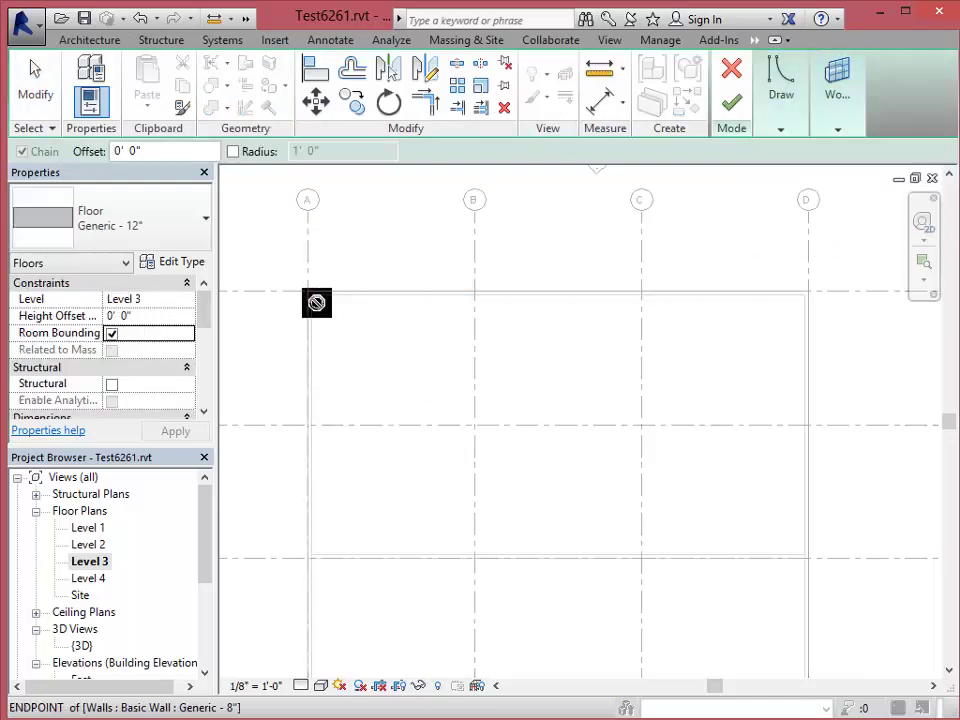
{"action": "left_click", "coordinate": [312, 297]}
{"action": "left_click", "coordinate": [805, 553]}
{"action": "left_click", "coordinate": [731, 103]}
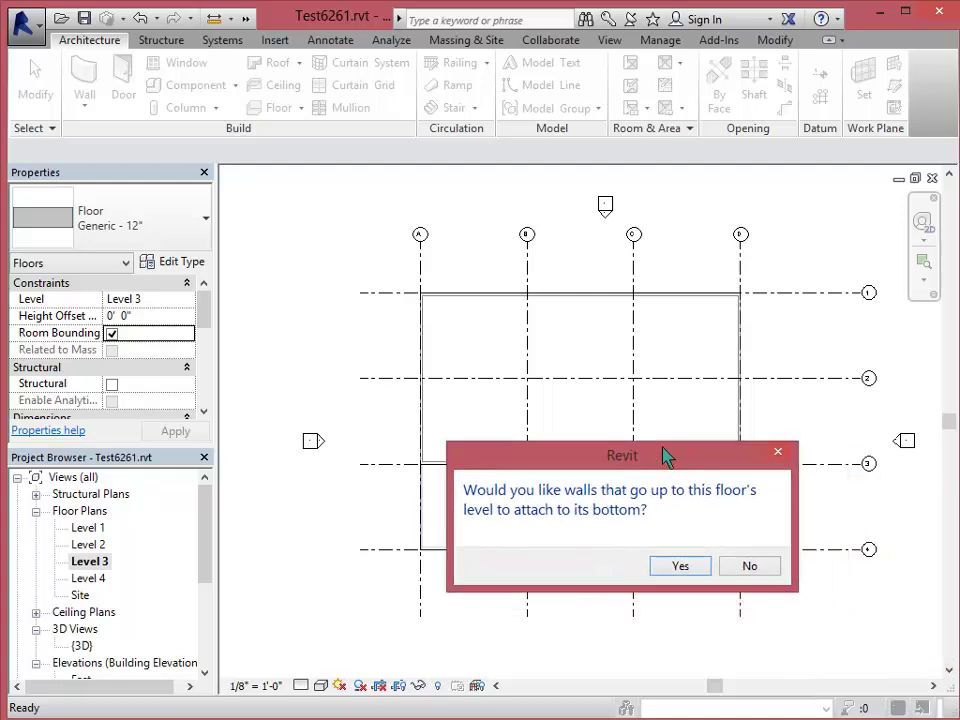
{"action": "left_click_drag", "start_coordinate": [654, 454], "coordinate": [628, 399]}
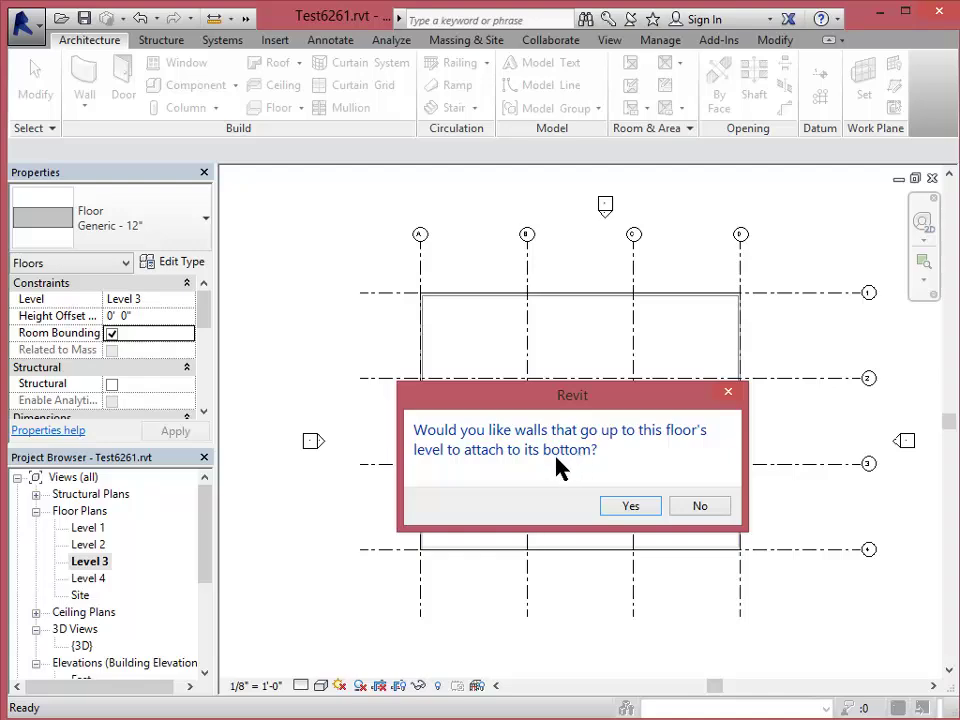
{"action": "left_click", "coordinate": [698, 507]}
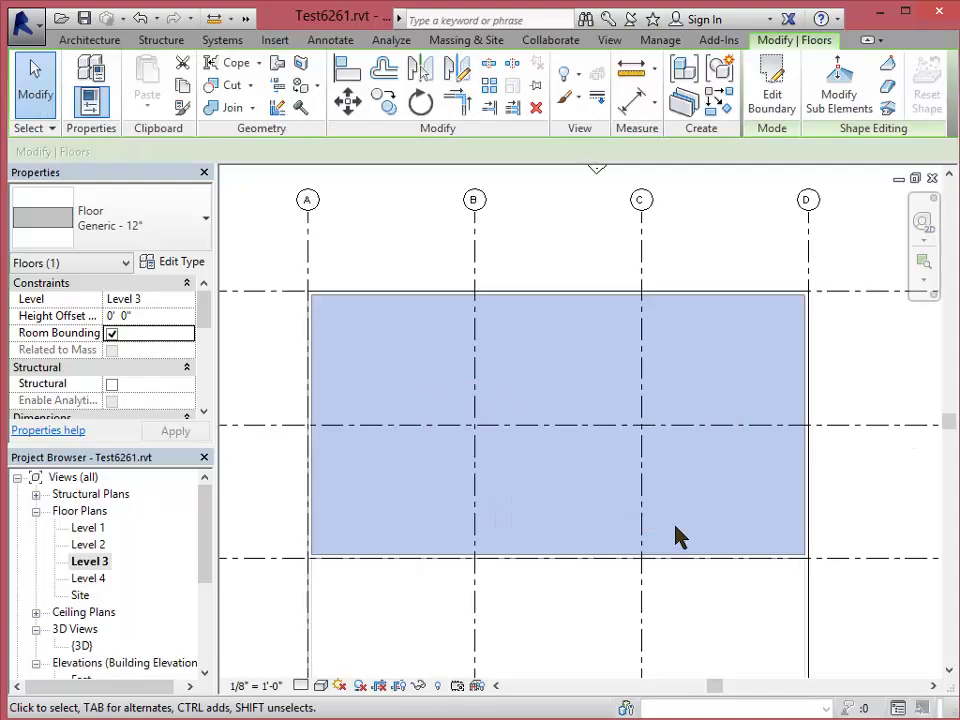
Open the {3D} view and switch its visual style to Wireframe
{"action": "double_click", "coordinate": [98, 579]}
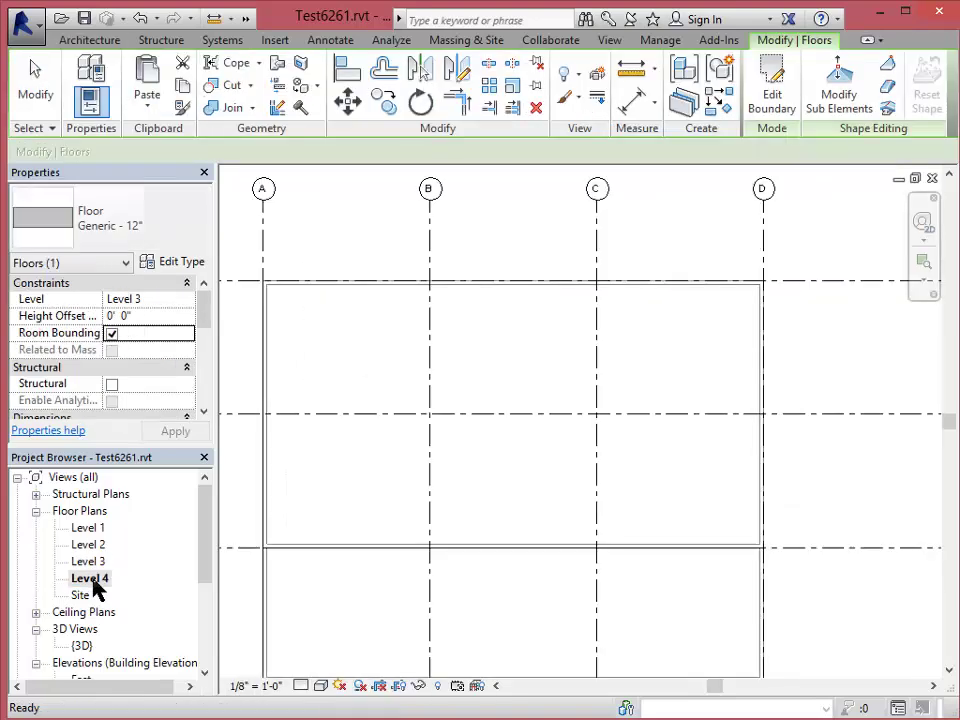
{"action": "double_click", "coordinate": [83, 647]}
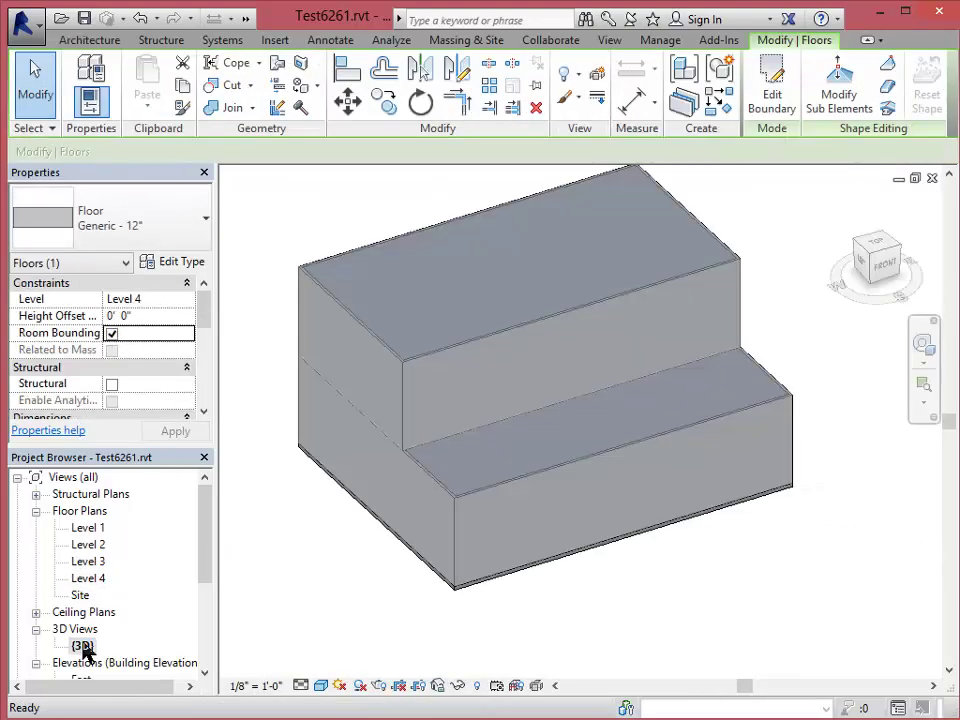
{"action": "scroll", "coordinate": [283, 388], "scroll_direction": "up", "scroll_amount": 8}
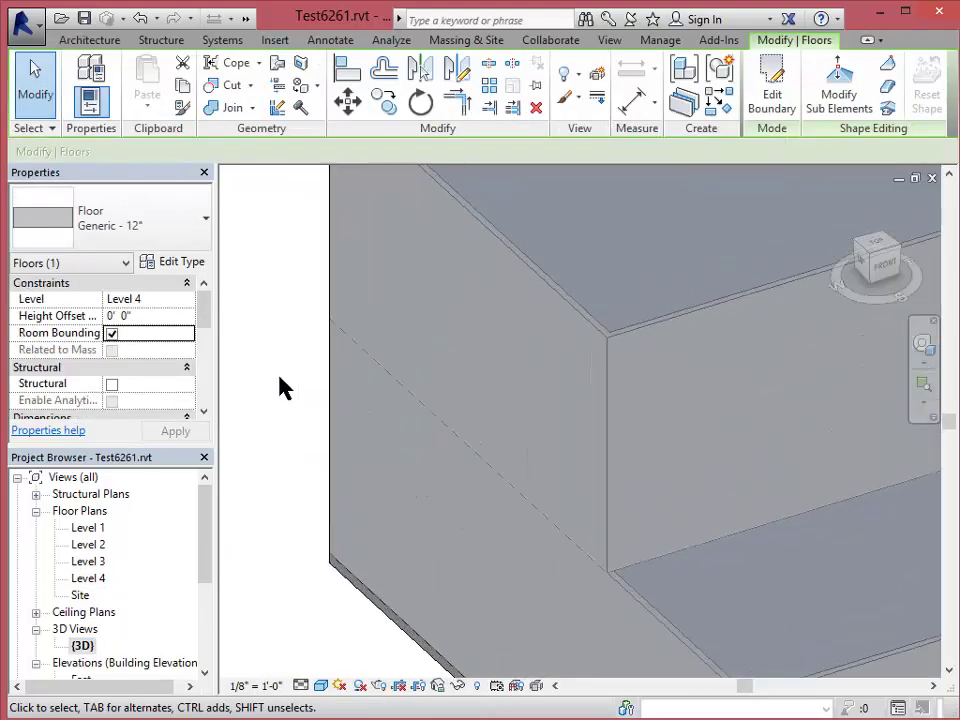
{"action": "scroll", "coordinate": [283, 388], "scroll_direction": "down", "scroll_amount": 7}
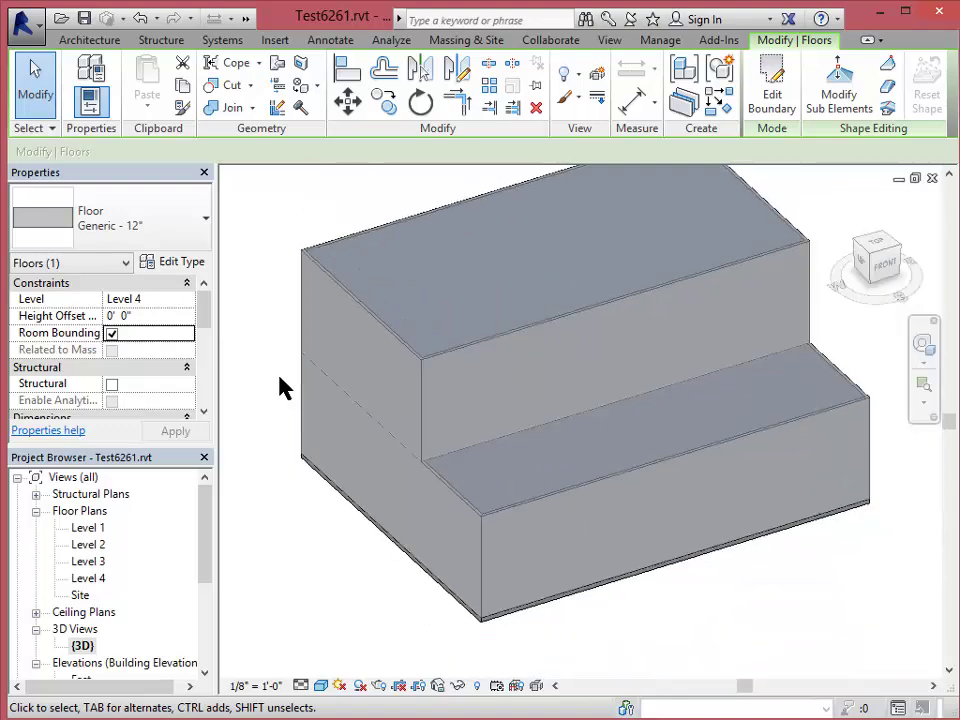
{"action": "left_click", "coordinate": [321, 686]}
{"action": "left_click", "coordinate": [350, 573]}
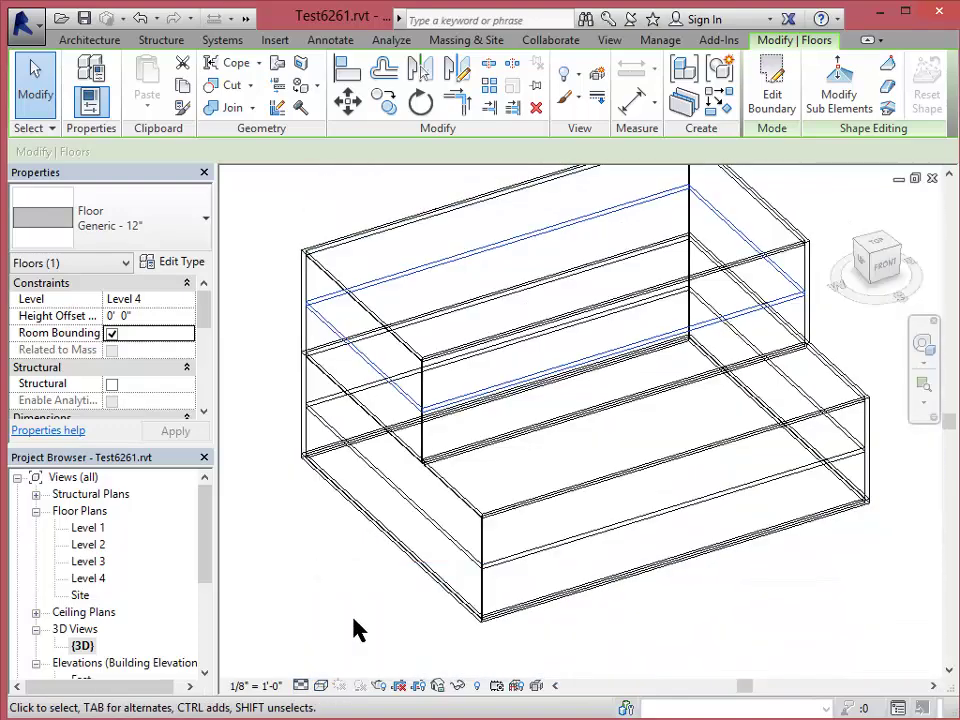
Clear the selection, zoom to inspect the floors, and save the project
{"action": "left_click", "coordinate": [336, 598]}
{"action": "scroll", "coordinate": [399, 495], "scroll_direction": "down", "scroll_amount": 2}
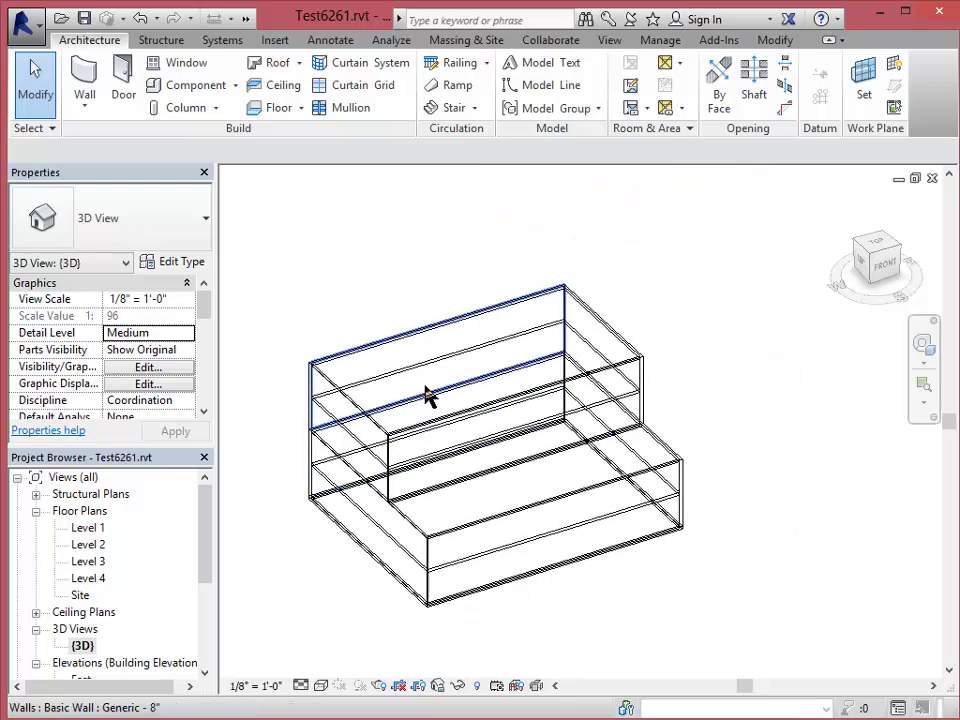
{"action": "scroll", "coordinate": [425, 400], "scroll_direction": "up", "scroll_amount": 3}
{"action": "scroll", "coordinate": [425, 400], "scroll_direction": "down", "scroll_amount": 1}
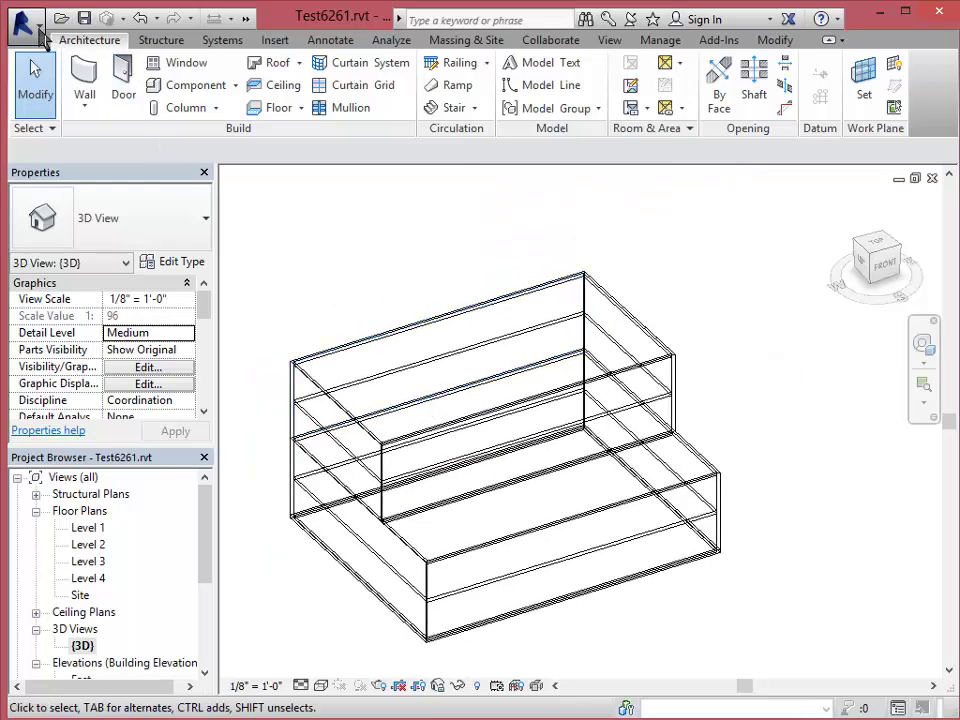
{"action": "left_click", "coordinate": [24, 24]}
{"action": "left_click", "coordinate": [70, 195]}
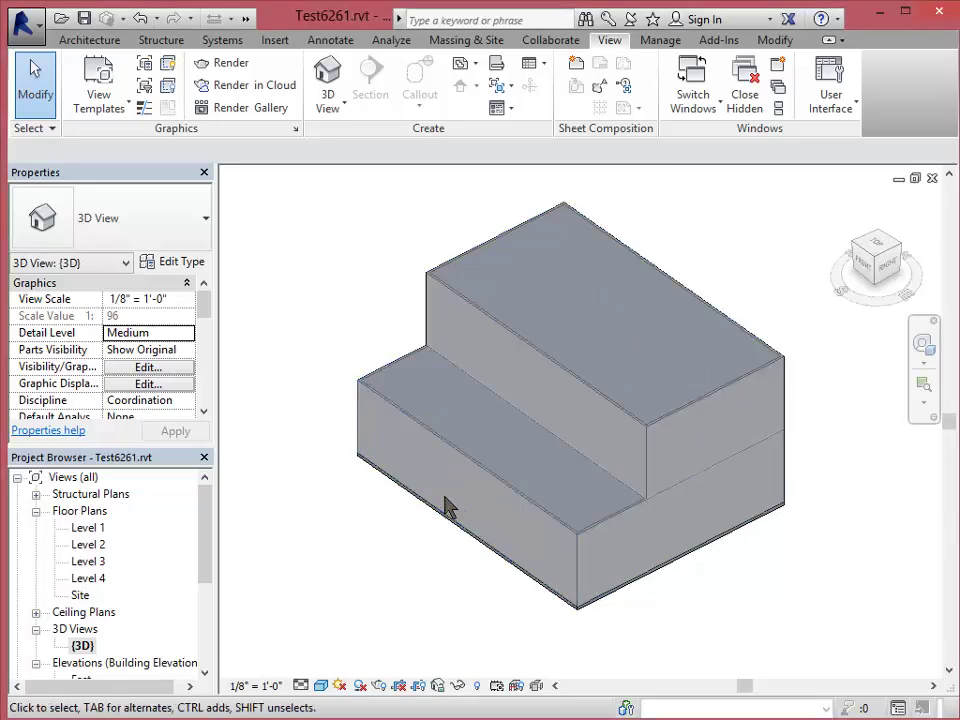
Change the lower block's front wall to Curtain Wall 1 and unjoin it from the overlapping wall
{"action": "left_click", "coordinate": [456, 467]}
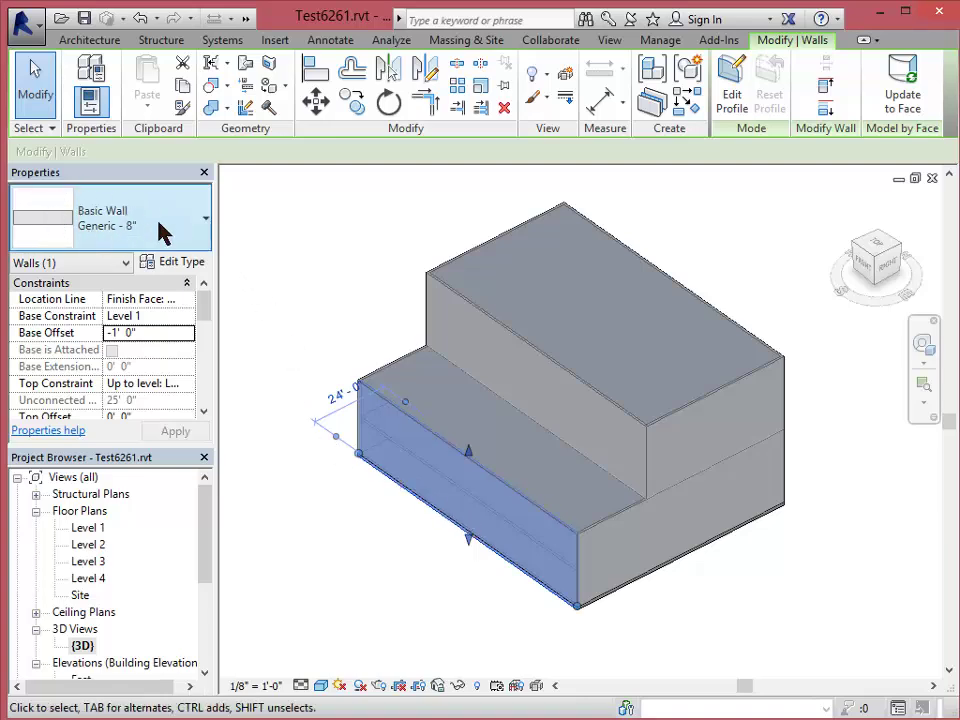
{"action": "left_click", "coordinate": [205, 220]}
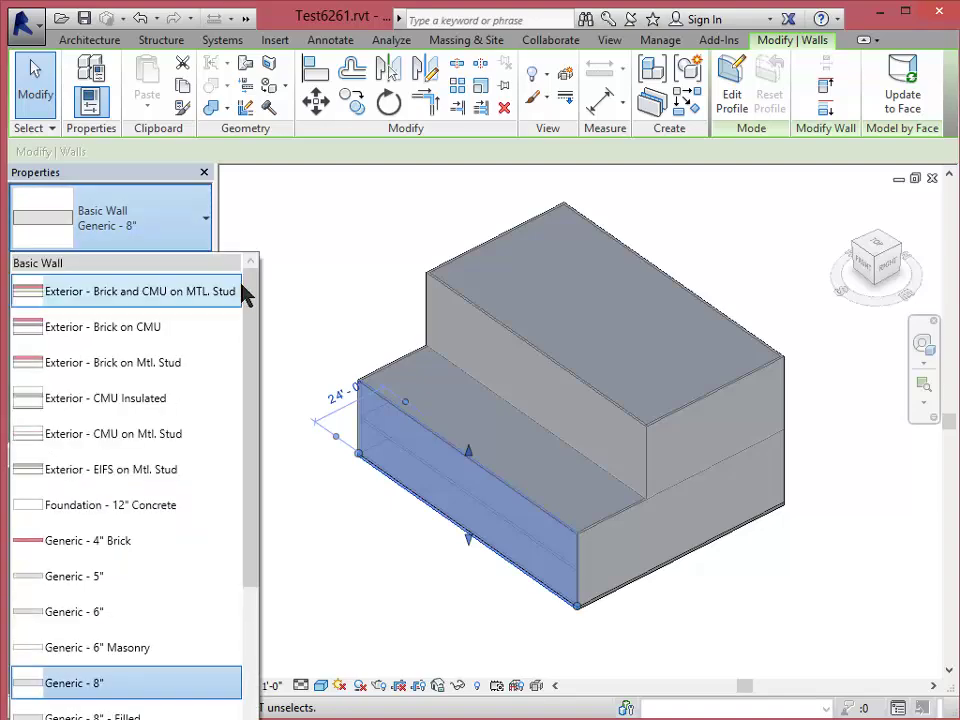
{"action": "left_click_drag", "start_coordinate": [258, 303], "coordinate": [285, 578]}
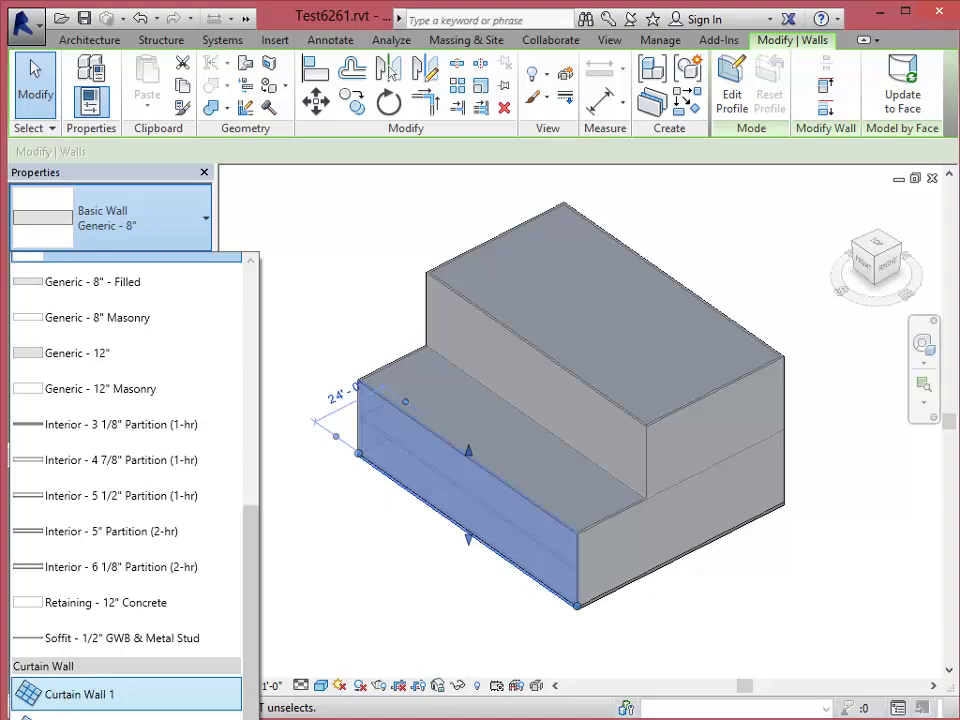
{"action": "left_click", "coordinate": [60, 694]}
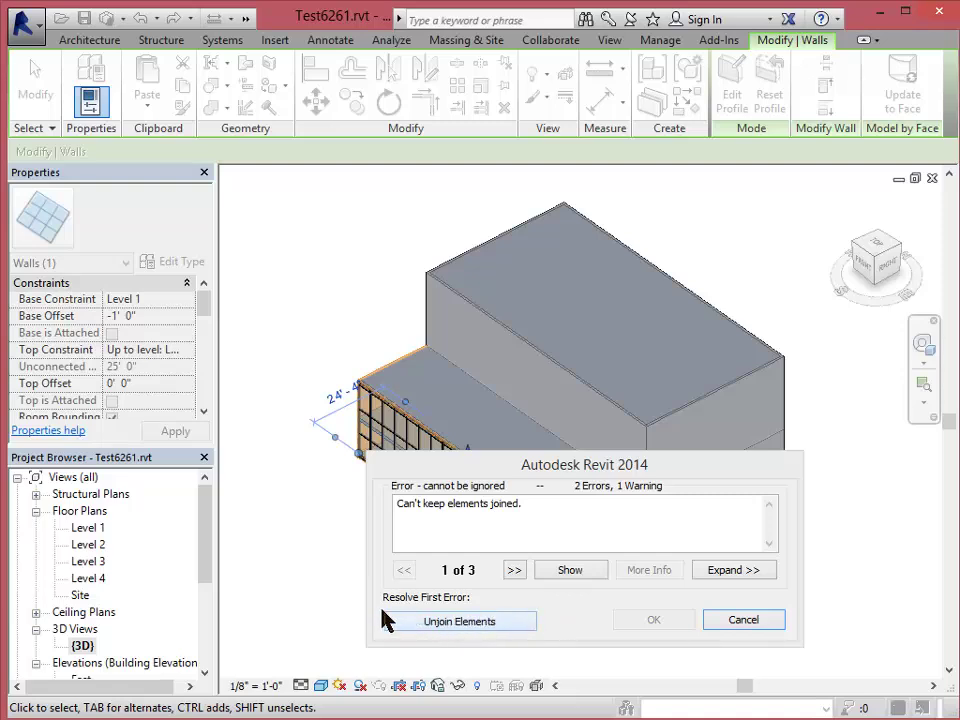
{"action": "left_click", "coordinate": [503, 621]}
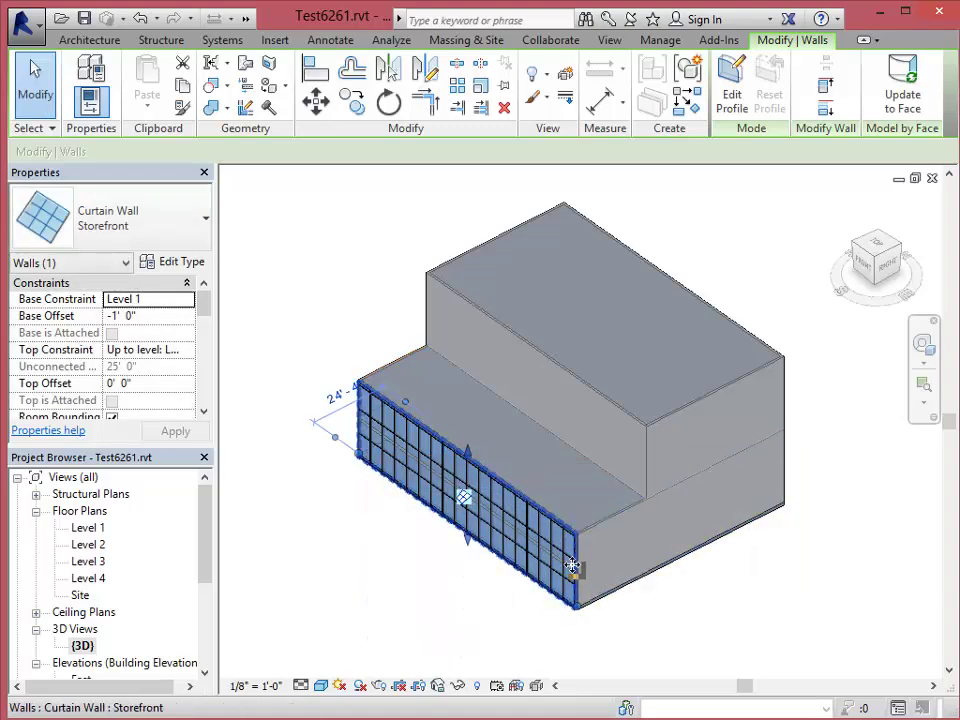
{"action": "left_click", "coordinate": [497, 630]}
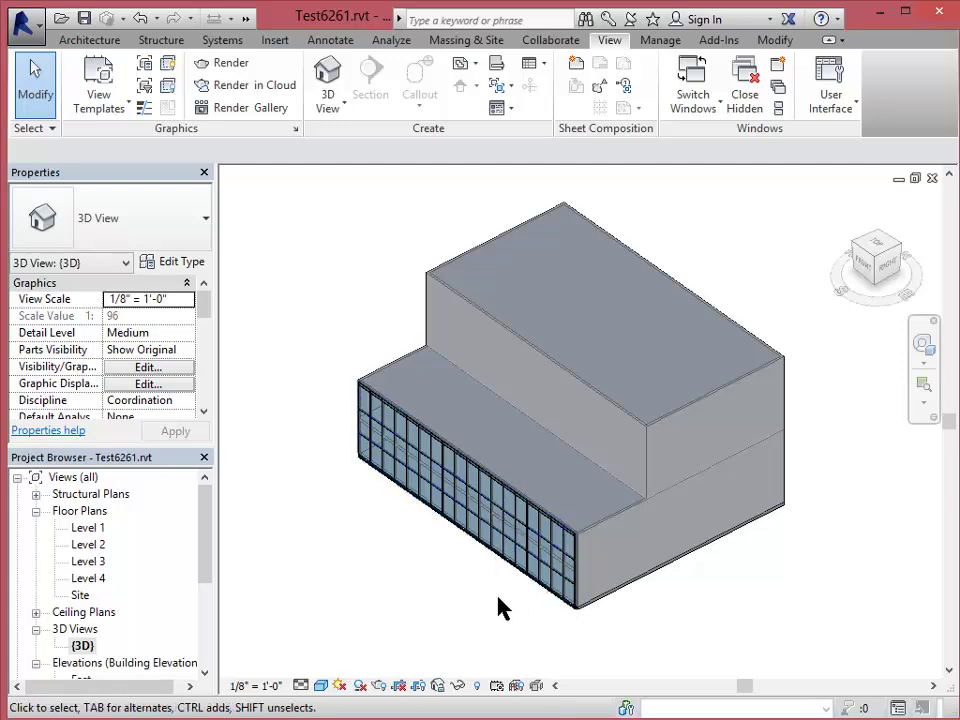
Start the Window tool and review the available window types
{"action": "left_click", "coordinate": [89, 40]}
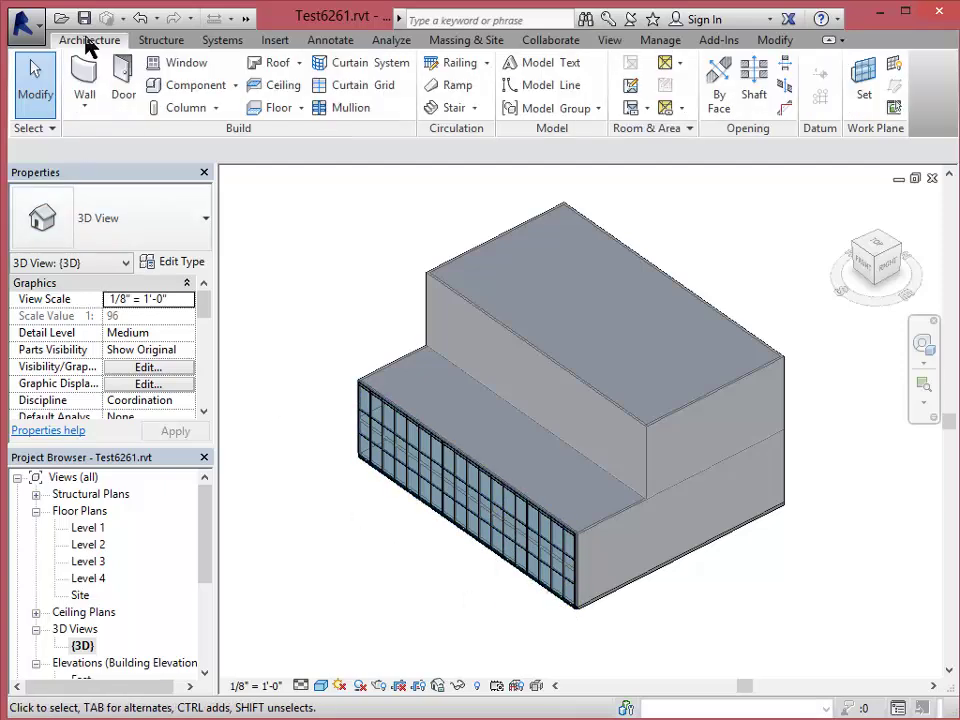
{"action": "left_click", "coordinate": [193, 68]}
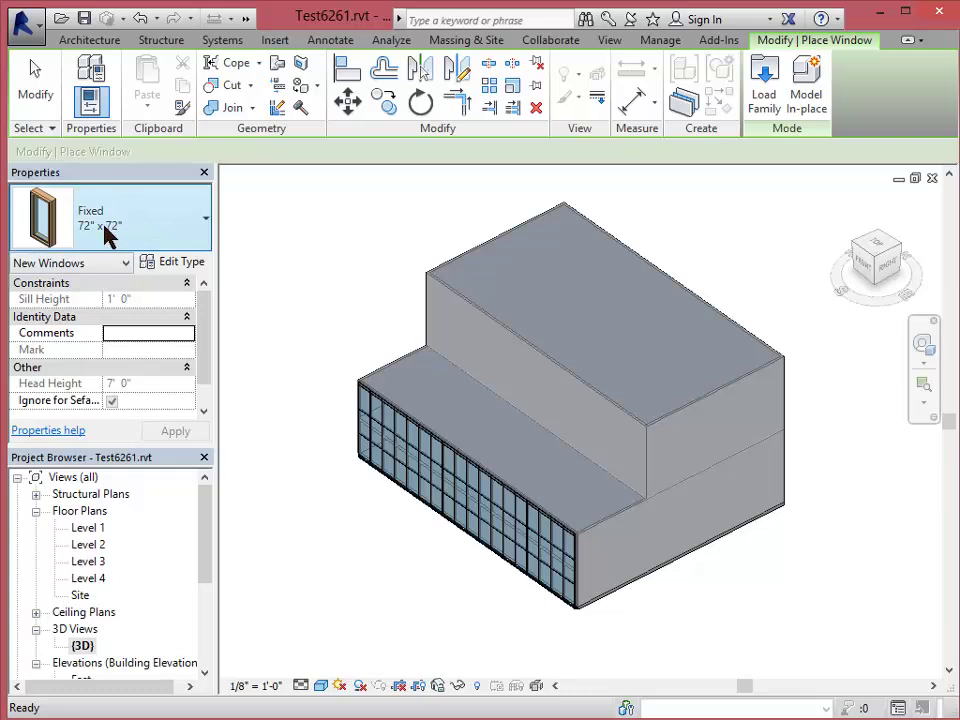
{"action": "left_click", "coordinate": [203, 222]}
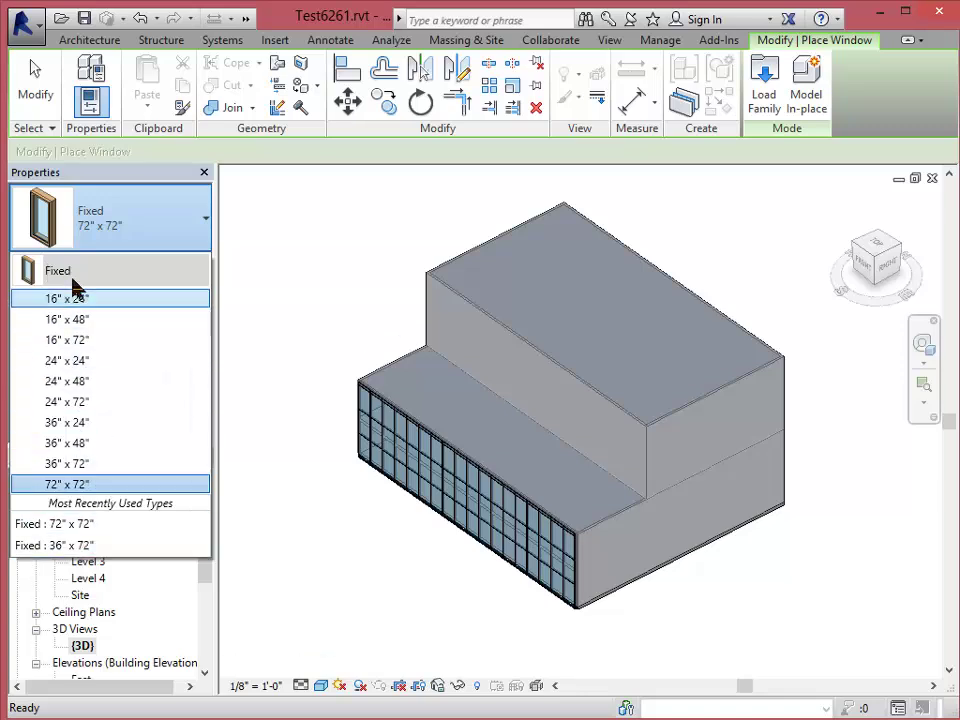
{"action": "left_click", "coordinate": [150, 235]}
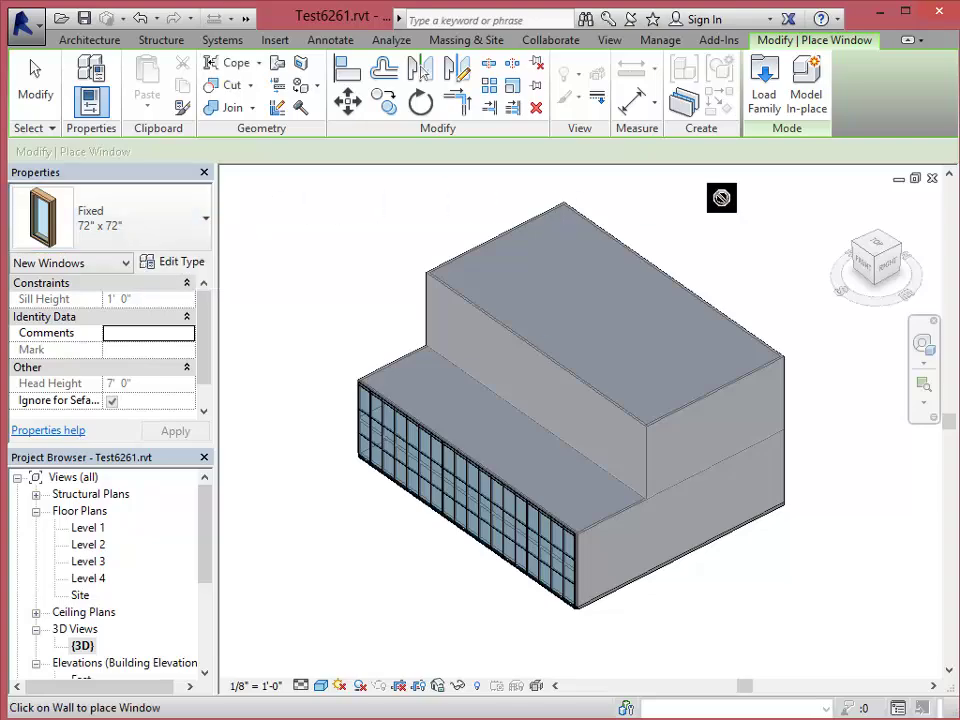
Load Casement with Trim.rfa from the Windows library and select its 36" x 72" size
{"action": "left_click", "coordinate": [760, 85]}
{"action": "left_click_drag", "start_coordinate": [677, 289], "coordinate": [594, 456]}
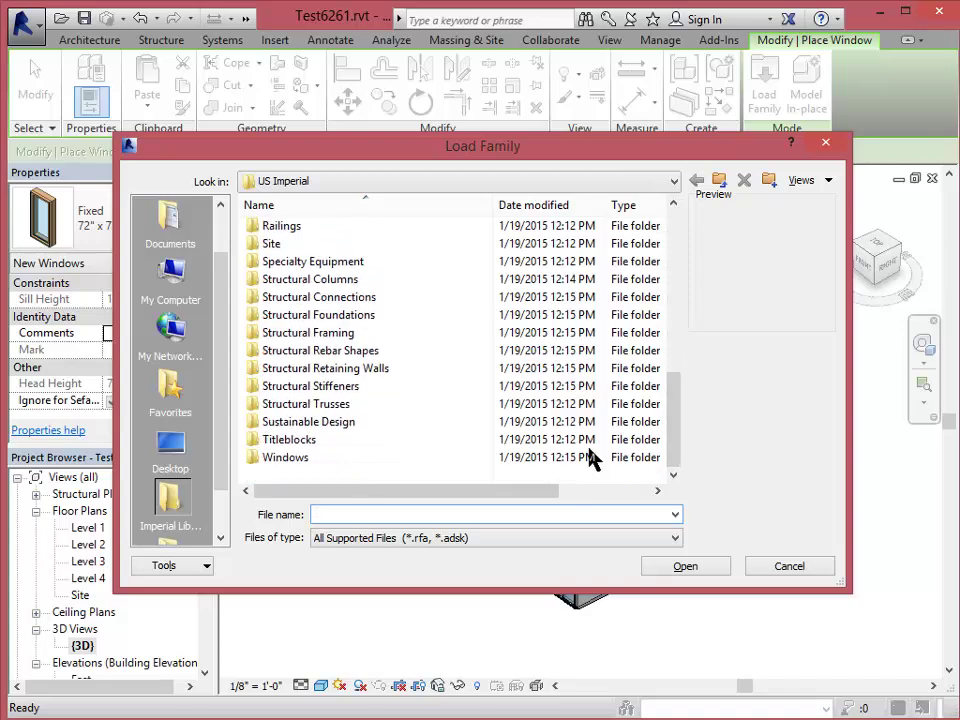
{"action": "double_click", "coordinate": [275, 460]}
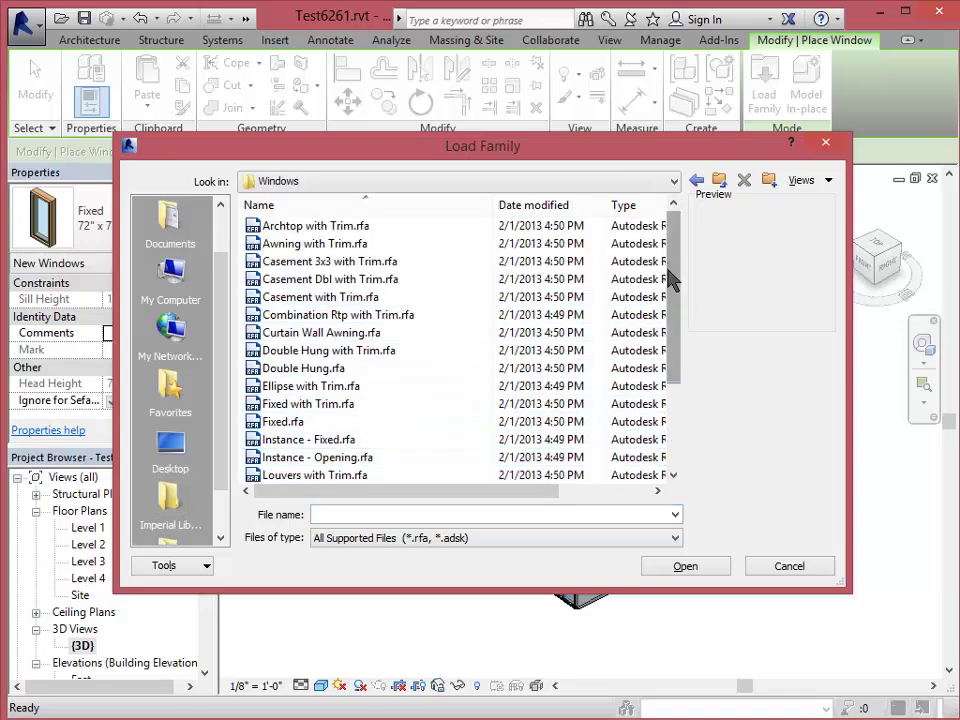
{"action": "mouse_move", "coordinate": [672, 287]}
{"action": "left_mouse_down"}
{"action": "mouse_move", "coordinate": [672, 395]}
{"action": "mouse_move", "coordinate": [672, 276]}
{"action": "left_mouse_up"}
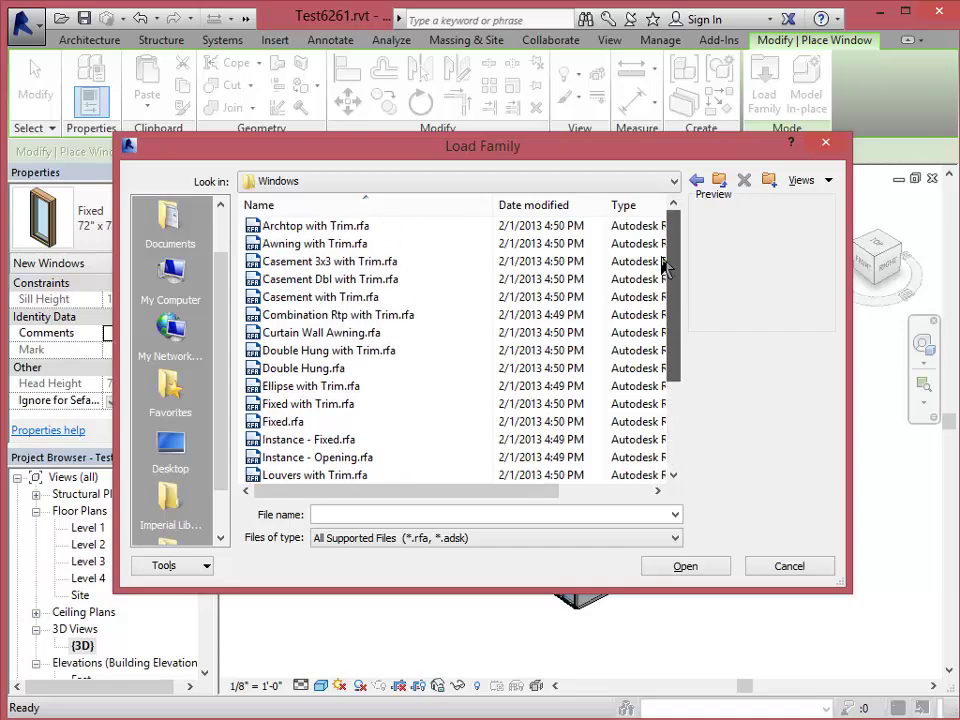
{"action": "left_click", "coordinate": [300, 280]}
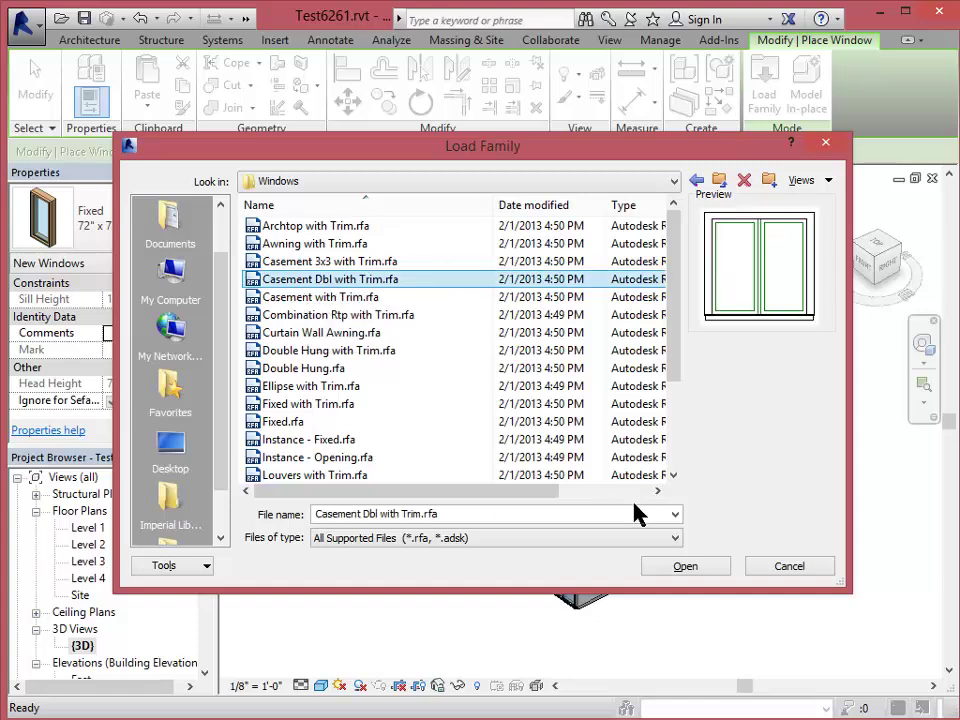
{"action": "left_click", "coordinate": [320, 262]}
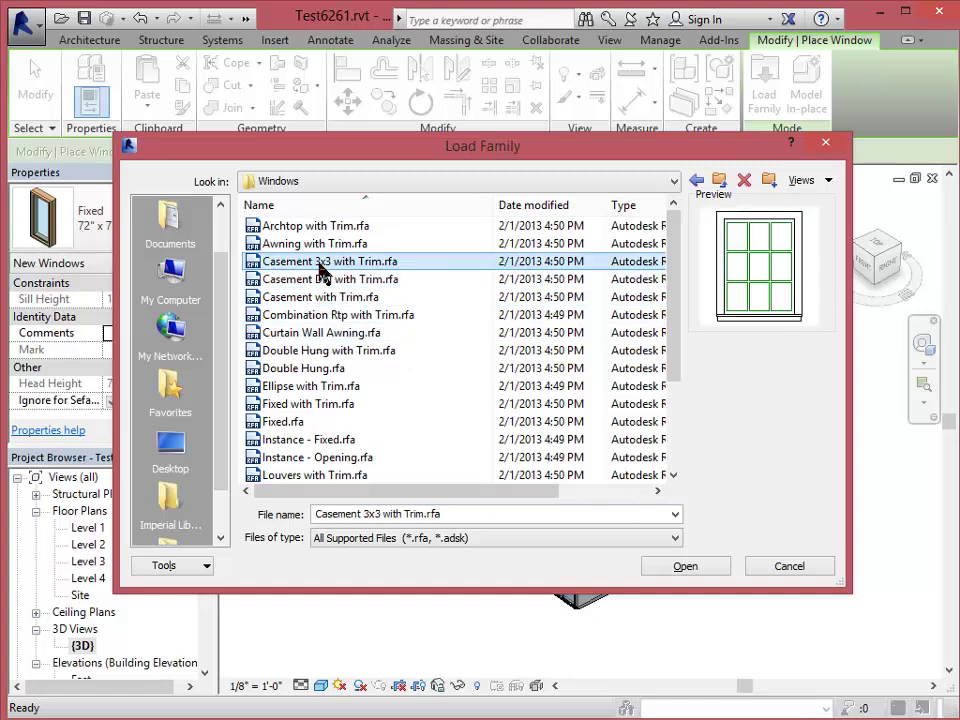
{"action": "left_click", "coordinate": [303, 298]}
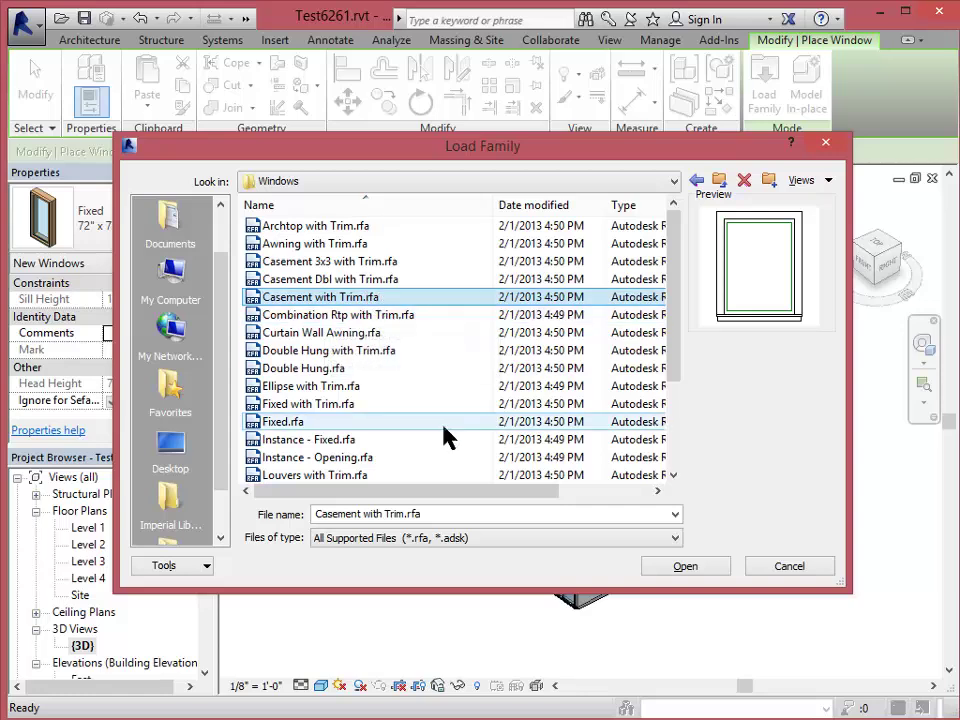
{"action": "left_click", "coordinate": [660, 570]}
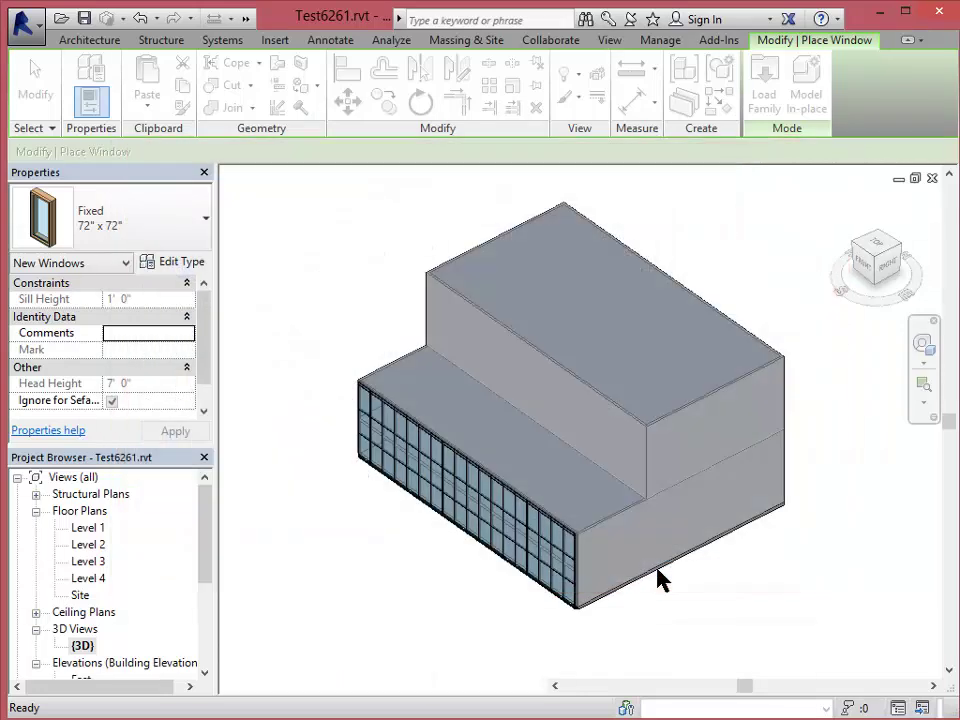
{"action": "left_click", "coordinate": [200, 228]}
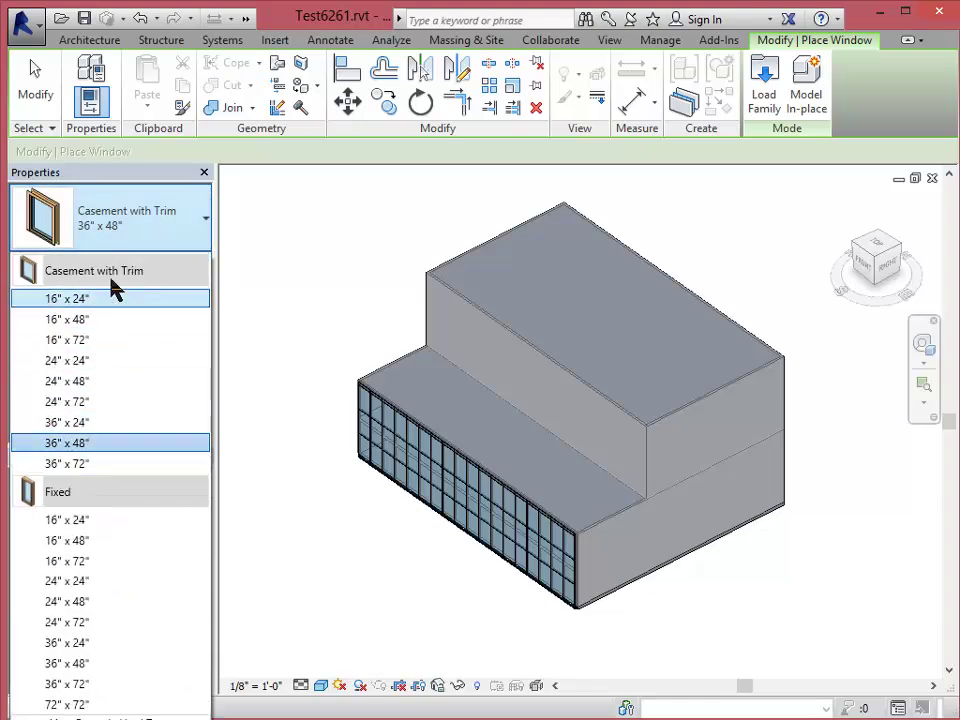
{"action": "left_click", "coordinate": [85, 460]}
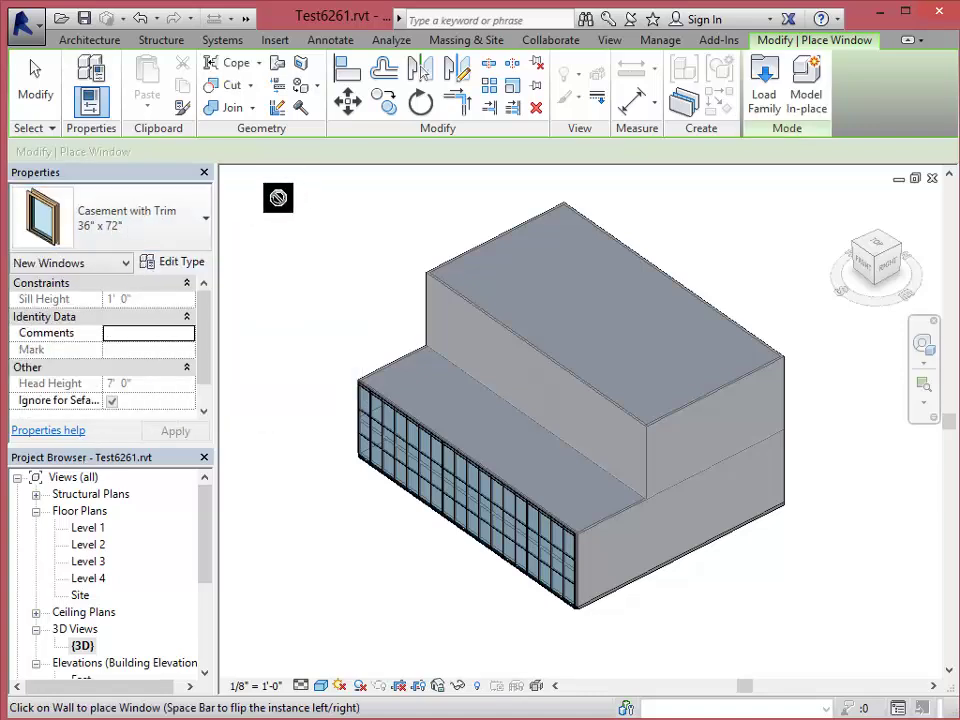
Duplicate the casement type as 72" x 72" and set its Width to 72" (6' 0")
{"action": "left_click", "coordinate": [170, 266]}
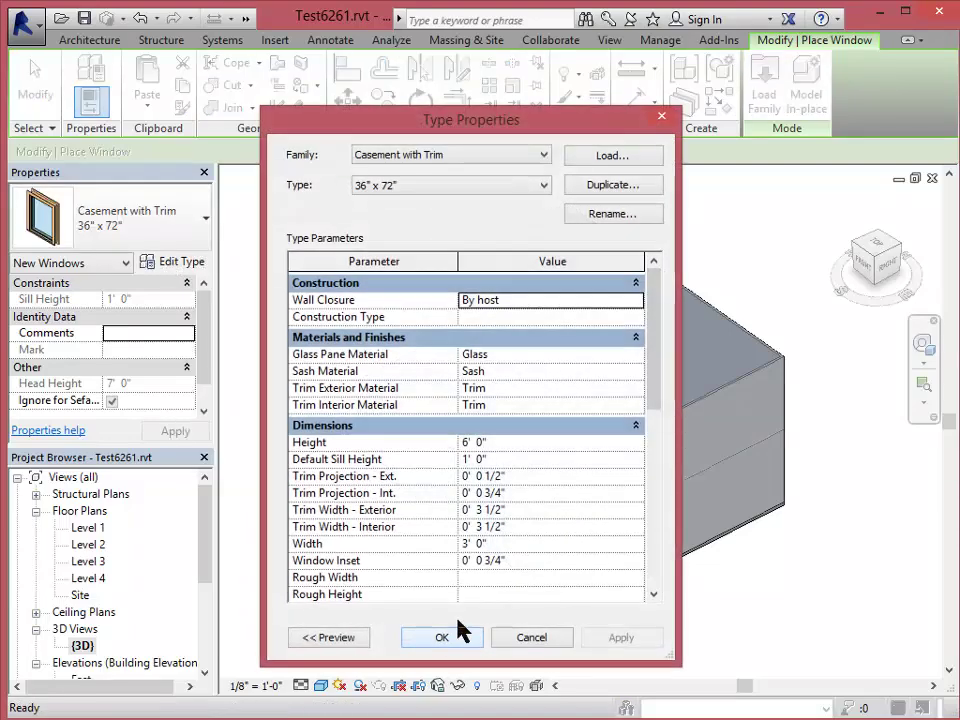
{"action": "left_click", "coordinate": [608, 187]}
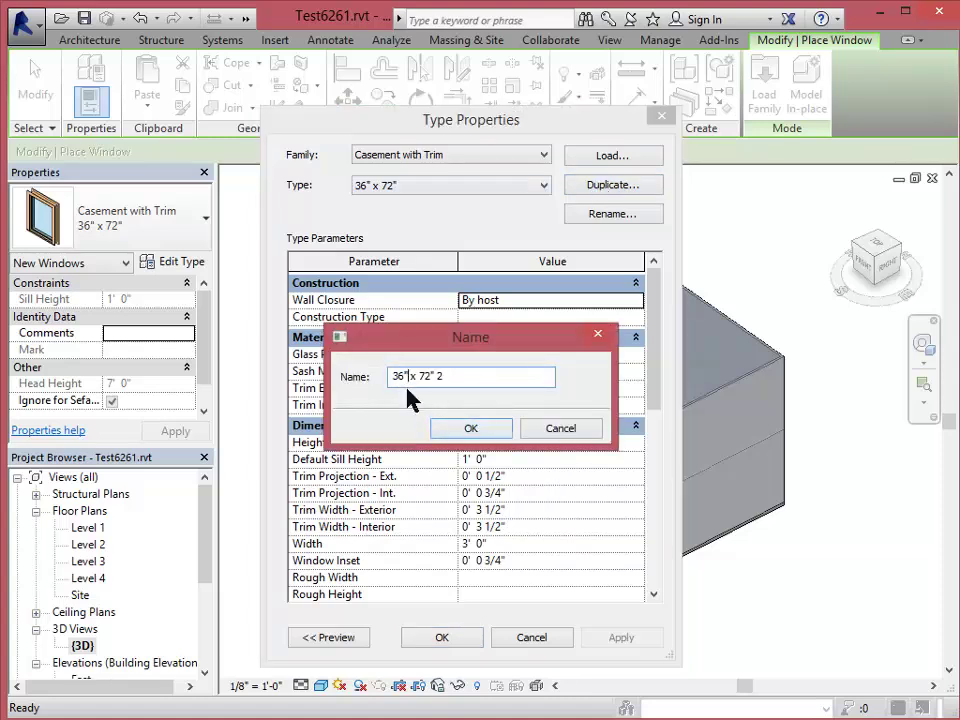
{"action": "type", "text": "72"}
{"action": "left_click", "coordinate": [485, 373]}
{"action": "left_click", "coordinate": [472, 428]}
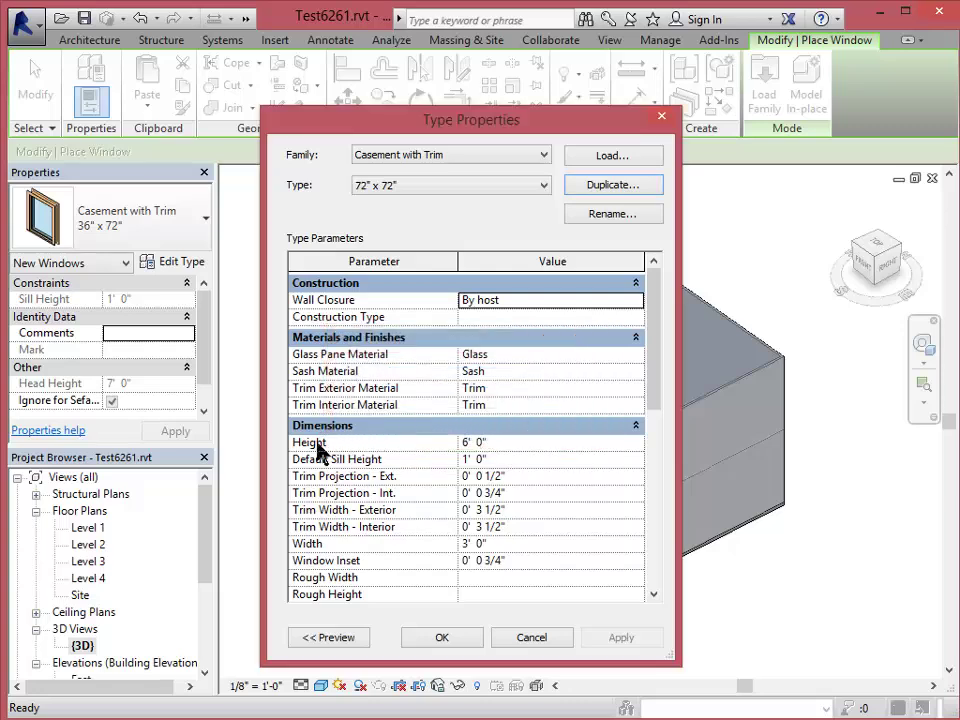
{"action": "left_click", "coordinate": [432, 544]}
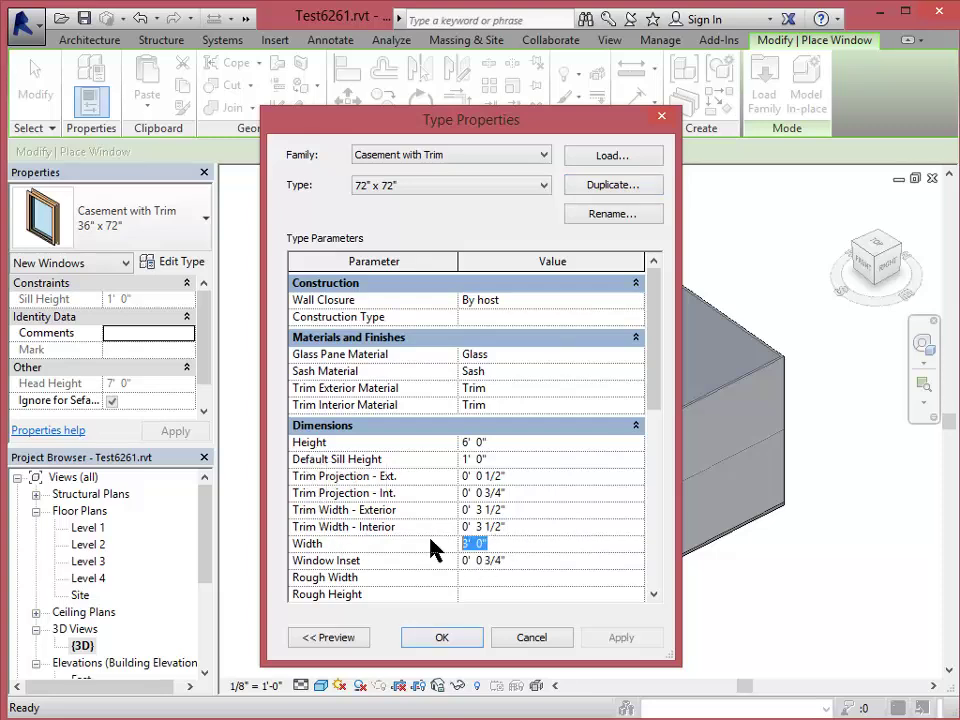
{"action": "type", "text": "72\""}
{"action": "key", "text": "Return"}
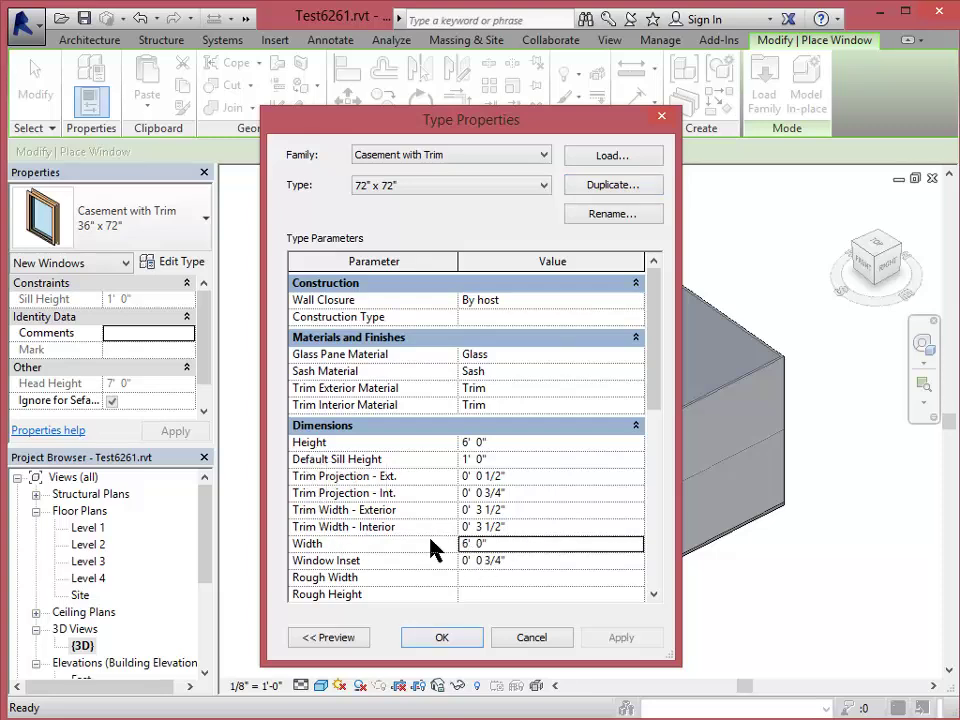
{"action": "left_click", "coordinate": [442, 637]}
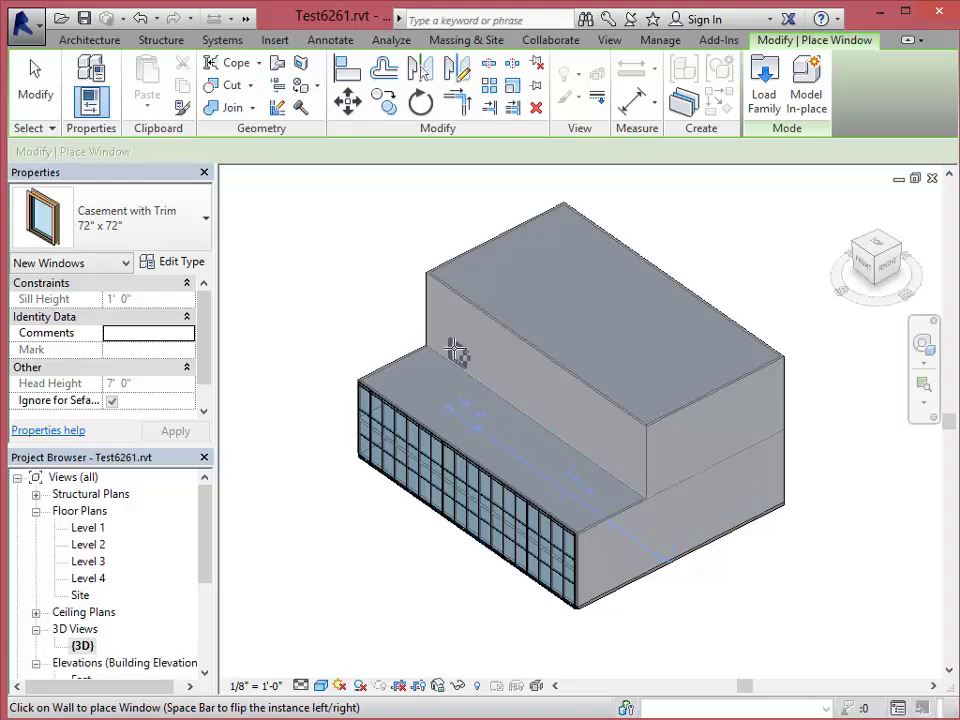
Place Casement with Trim 72" x 72" windows in a row along the upper block's front wall
{"action": "scroll", "coordinate": [440, 338], "scroll_direction": "up", "scroll_amount": 4}
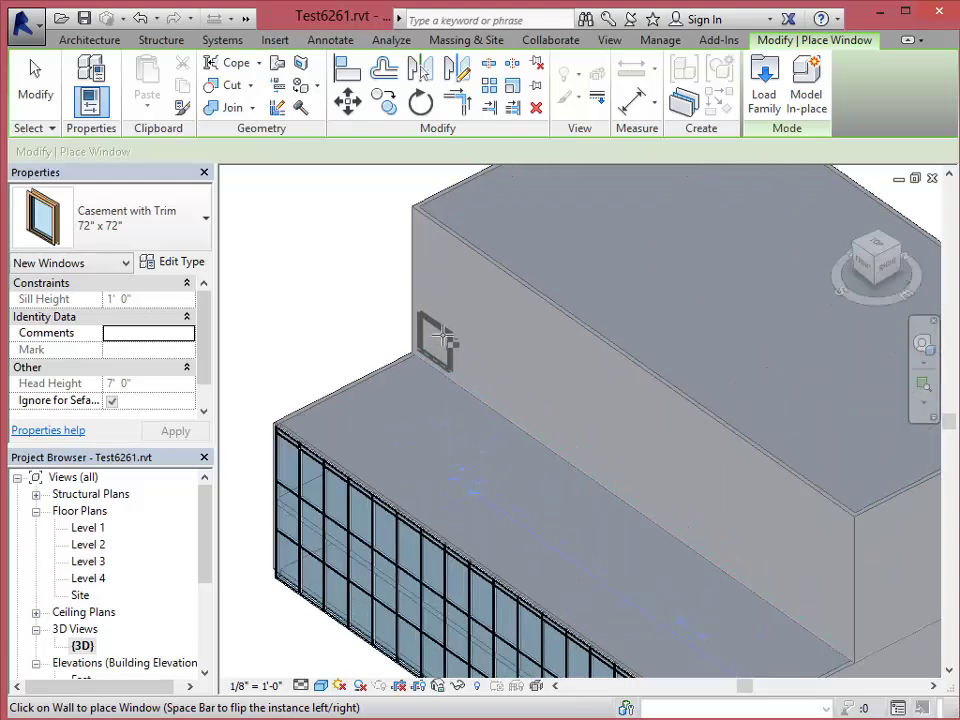
{"action": "left_click", "coordinate": [447, 335]}
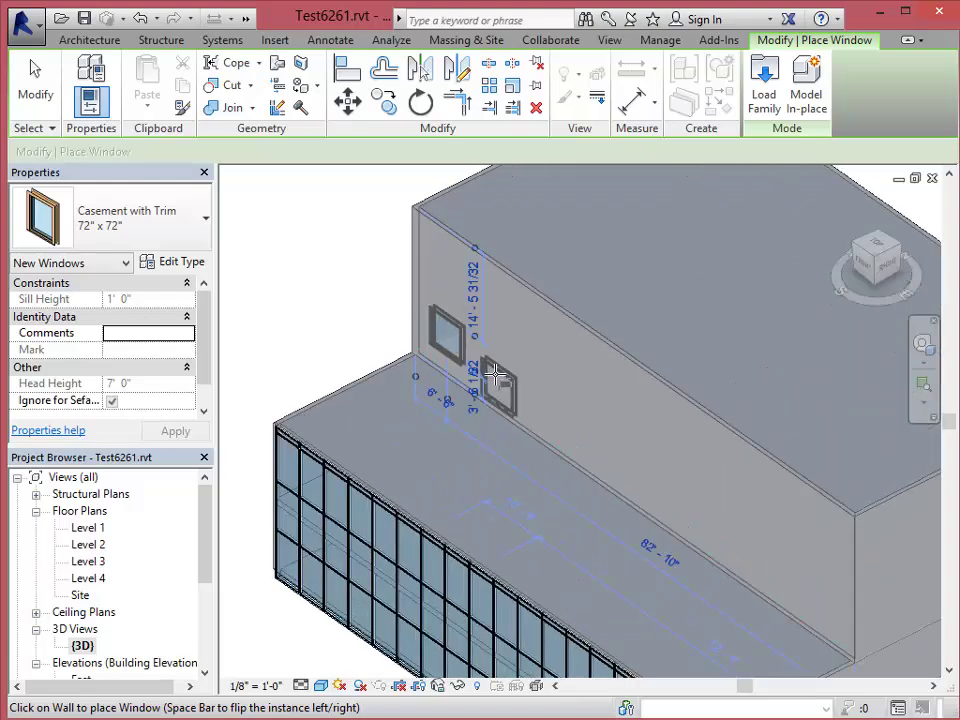
{"action": "left_click", "coordinate": [495, 373]}
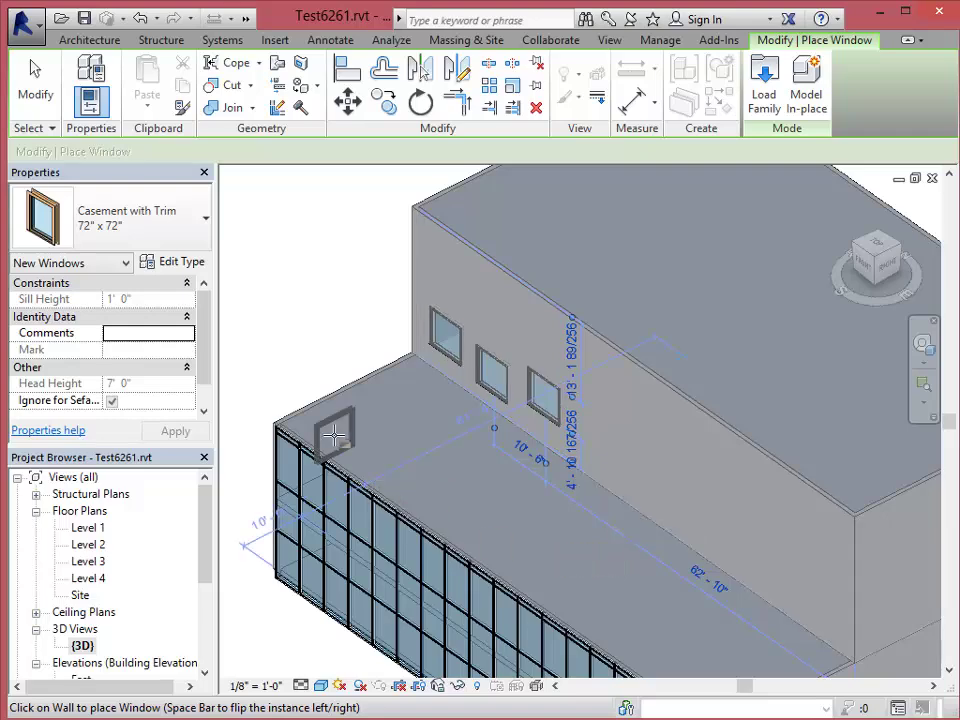
Finish window placement and switch to the South elevation view
{"action": "left_click", "coordinate": [36, 95]}
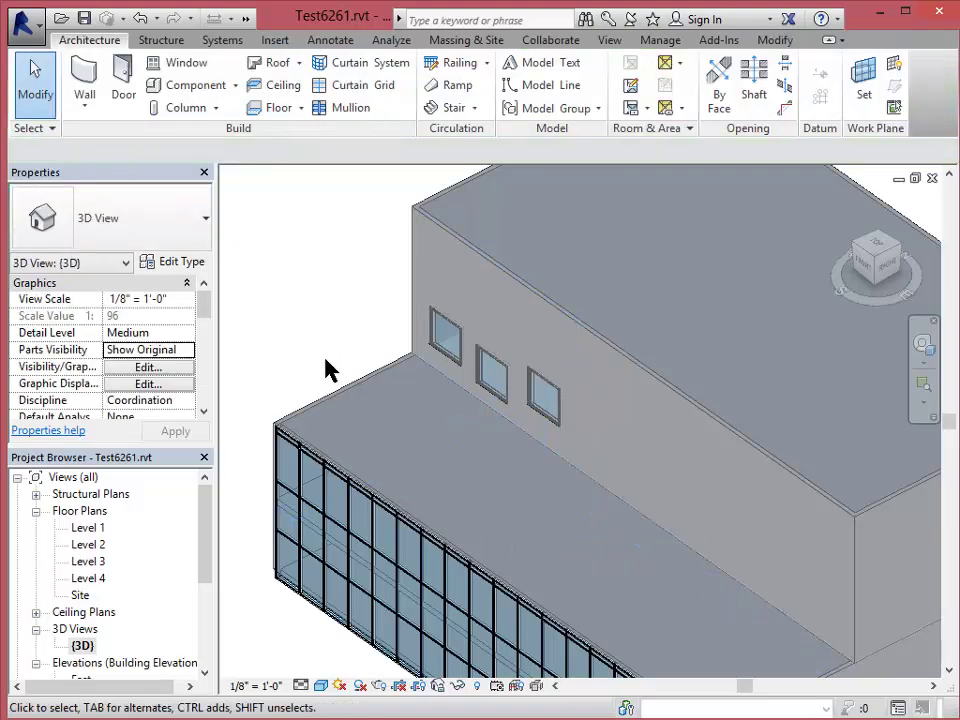
{"action": "left_click_drag", "start_coordinate": [207, 511], "coordinate": [195, 568]}
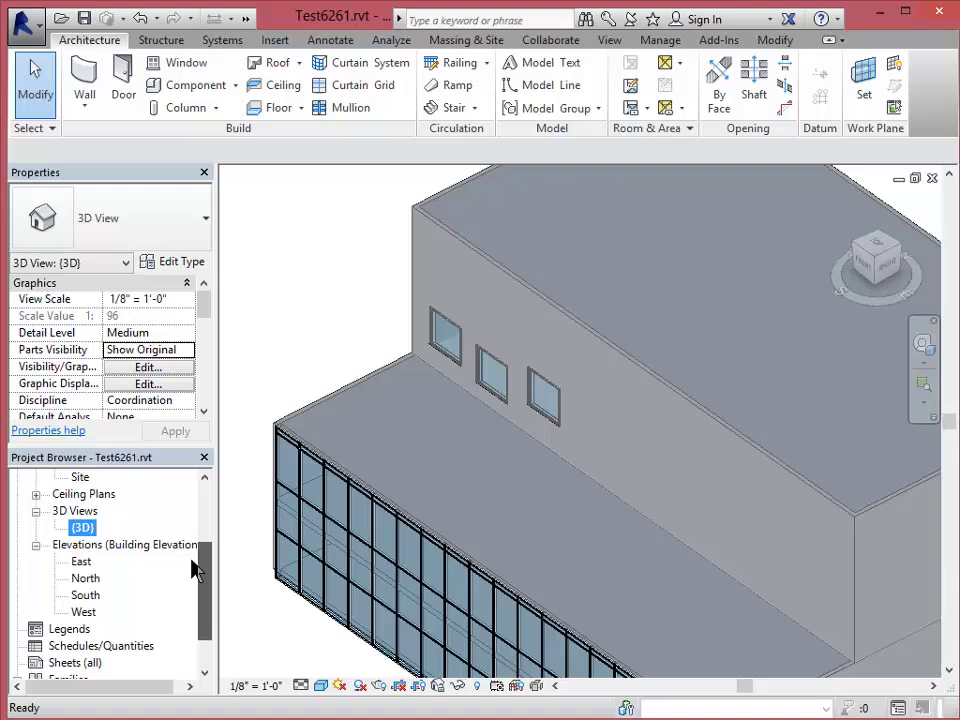
{"action": "double_click", "coordinate": [85, 596]}
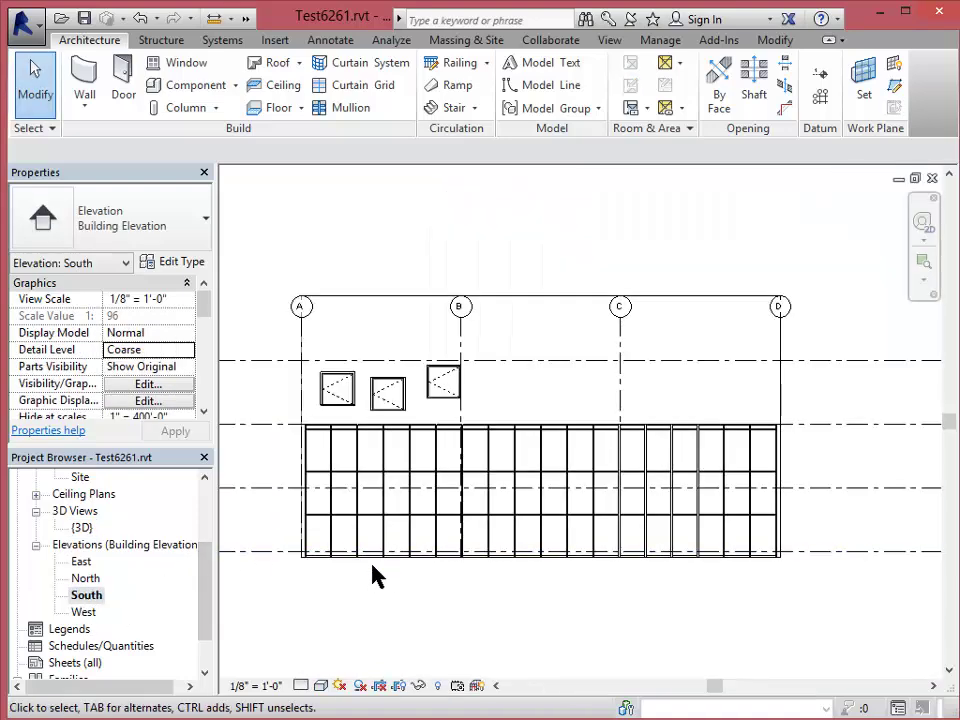
{"action": "scroll", "coordinate": [385, 401], "scroll_direction": "up", "scroll_amount": 2}
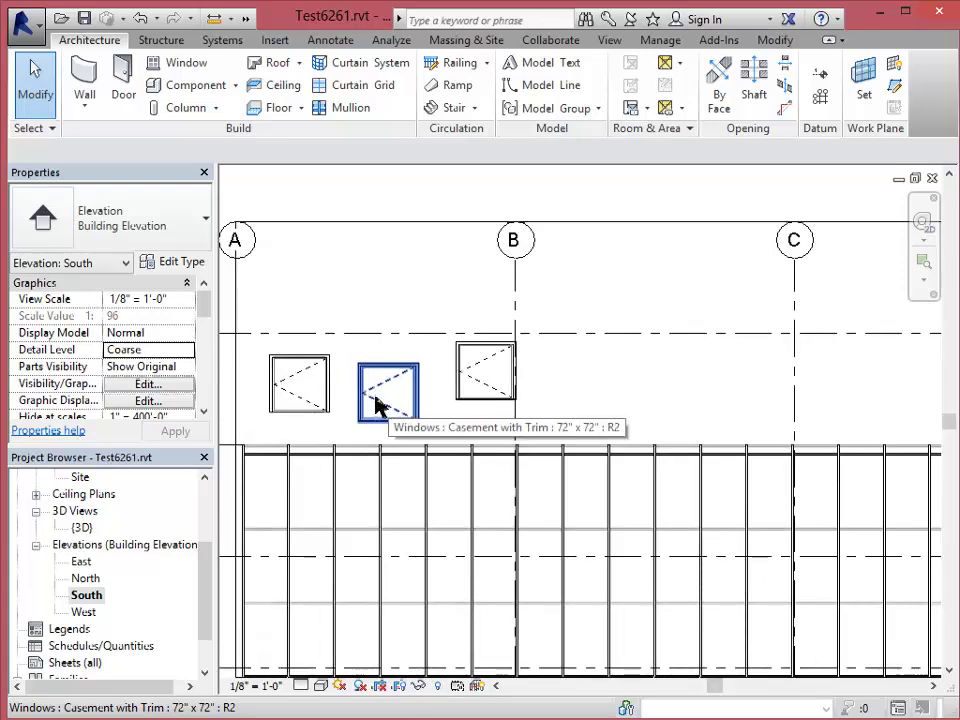
Set the three upper-block casement windows' sill height to 3' 0"
{"action": "left_click", "coordinate": [308, 405]}
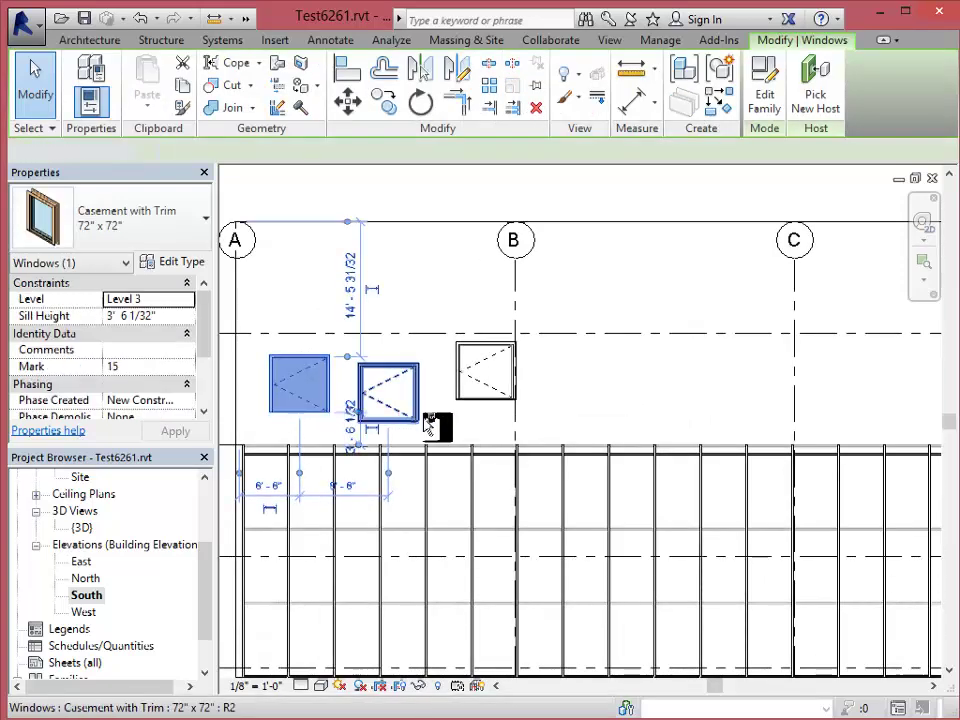
{"action": "left_click", "coordinate": [395, 400], "text": "ctrl"}
{"action": "left_click", "coordinate": [490, 390], "text": "ctrl"}
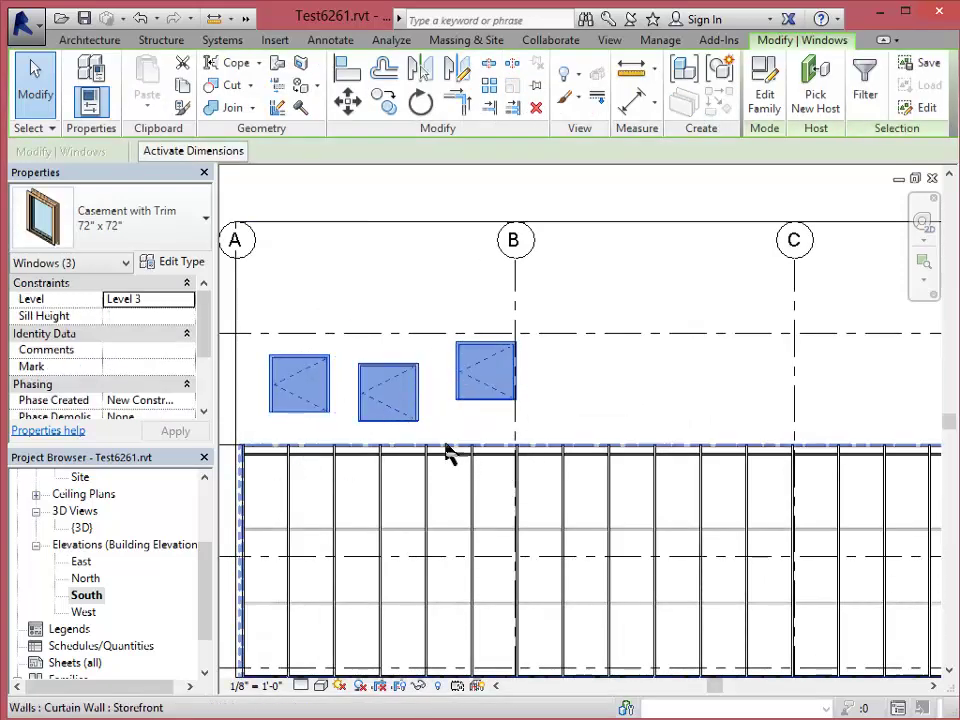
{"action": "left_click", "coordinate": [143, 315]}
{"action": "type", "text": "3'  0\""}
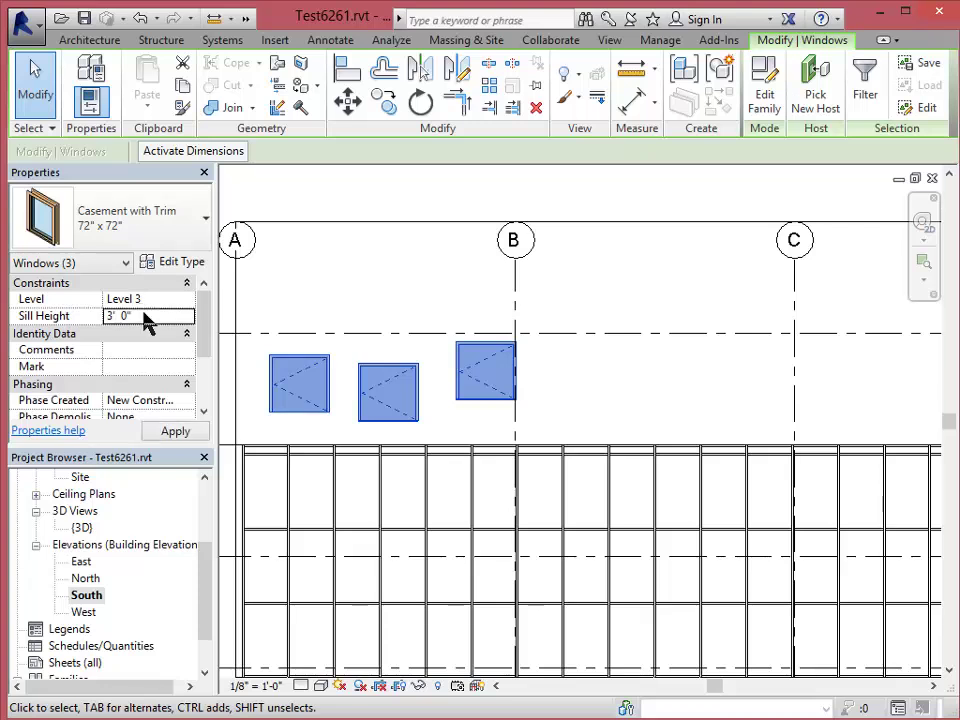
{"action": "left_click", "coordinate": [185, 436]}
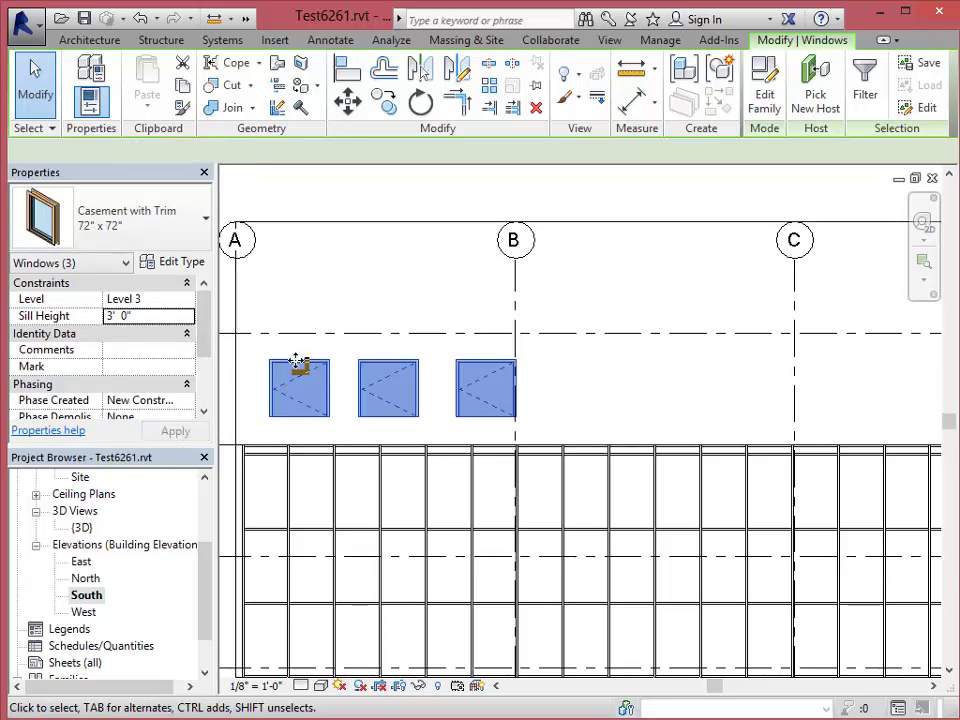
Position the leftmost Level 3 window 6' from the building edge
{"action": "left_click", "coordinate": [332, 300]}
{"action": "left_click", "coordinate": [311, 375]}
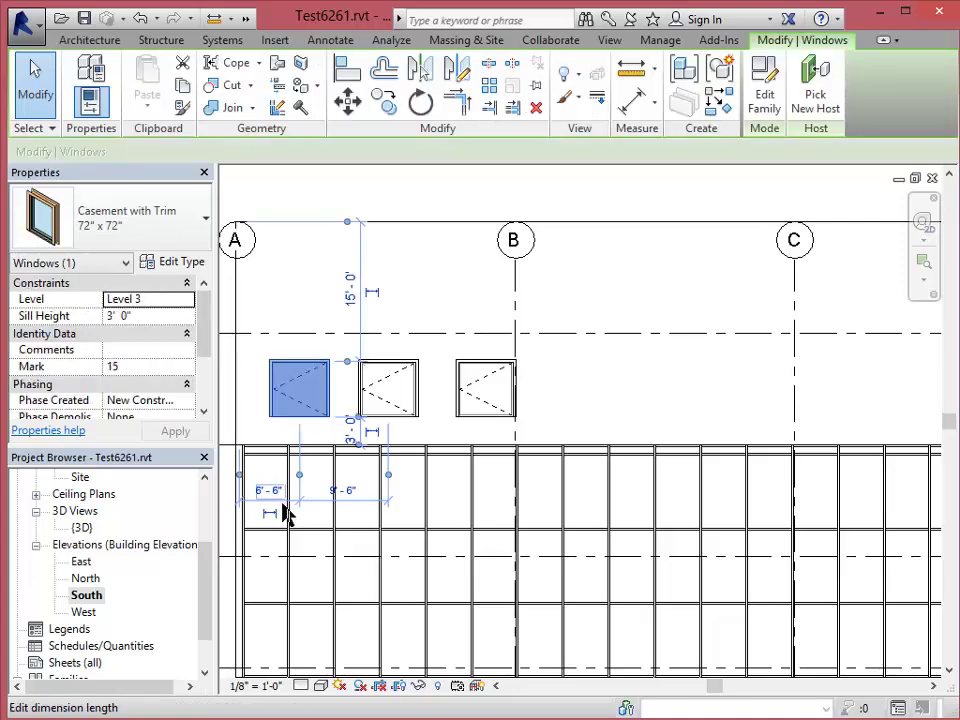
{"action": "scroll", "coordinate": [238, 483], "scroll_direction": "up", "scroll_amount": 4}
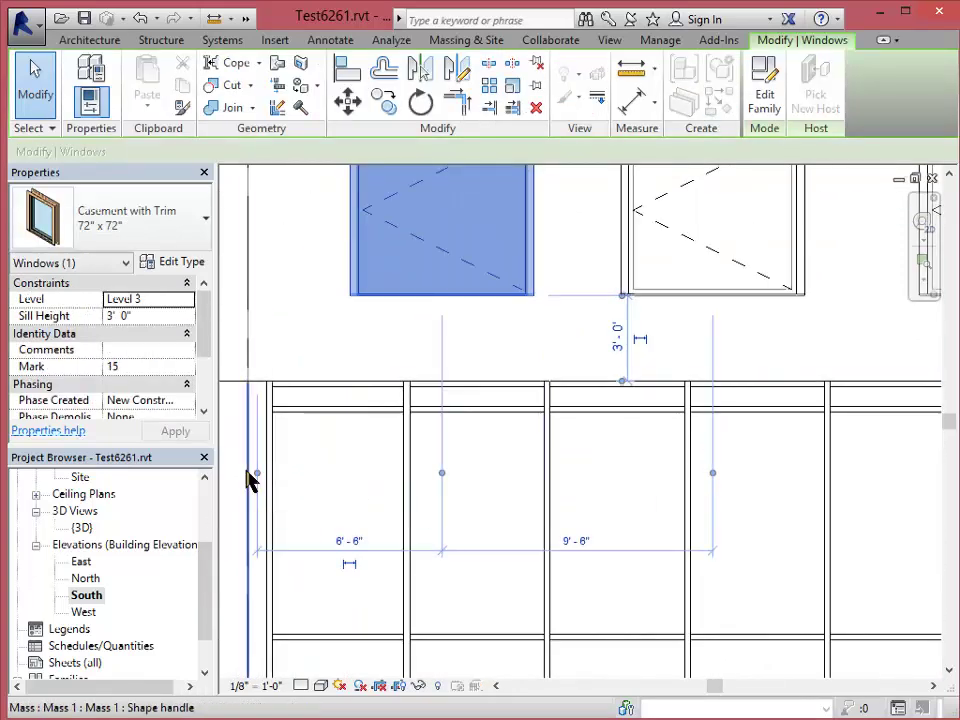
{"action": "left_click_drag", "start_coordinate": [253, 474], "coordinate": [247, 474]}
{"action": "left_click", "coordinate": [338, 540]}
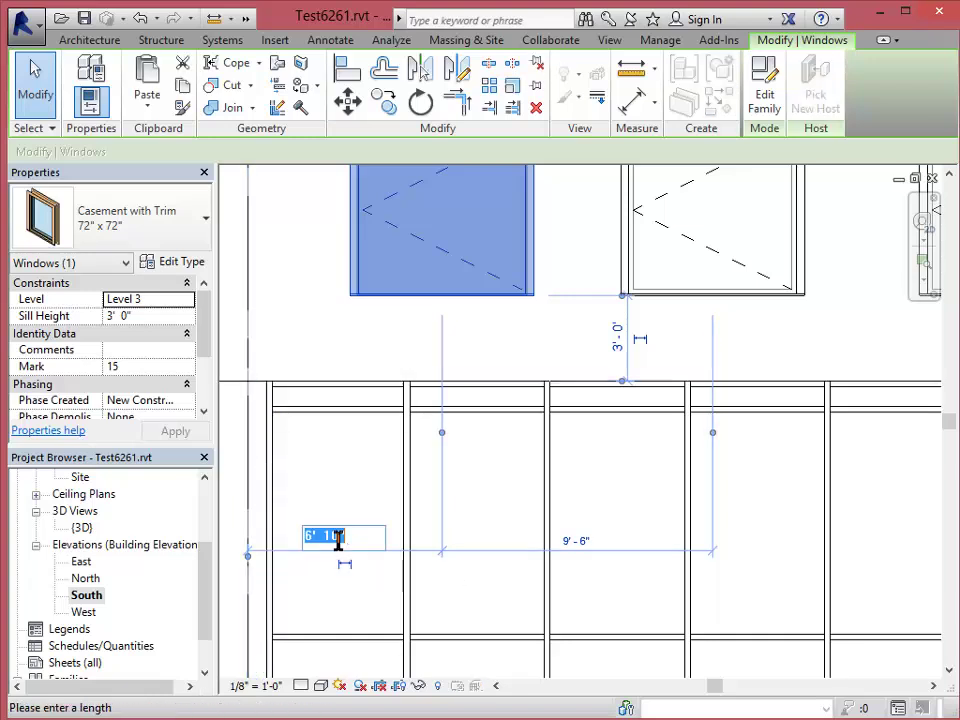
{"action": "type", "text": "6'"}
{"action": "key", "text": "Return"}
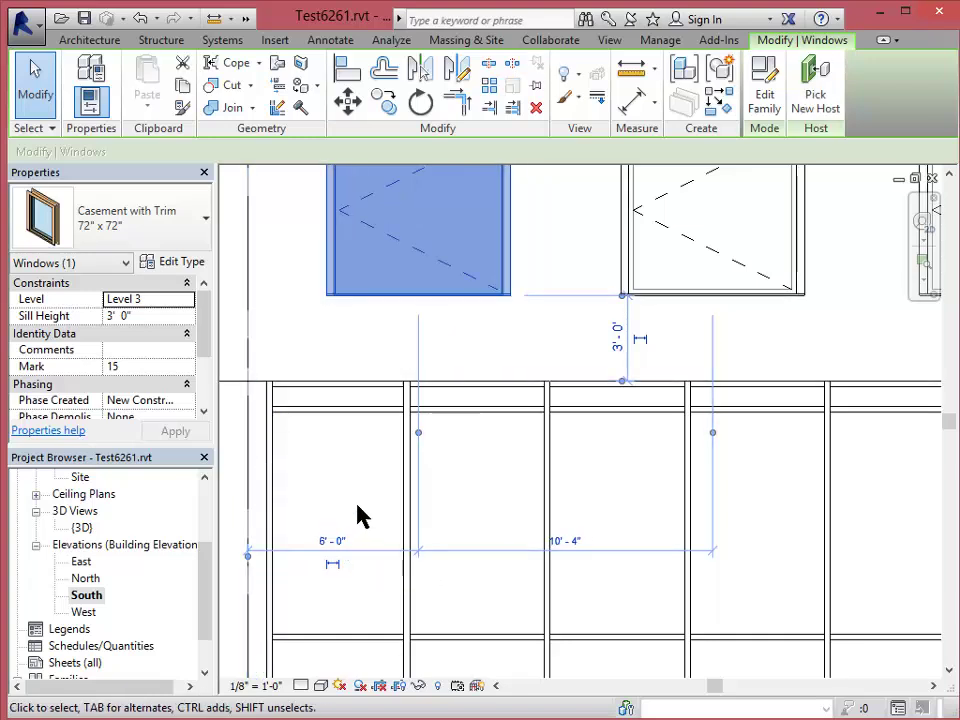
Space the middle and right windows 12' apart from the preceding window
{"action": "scroll", "coordinate": [358, 514], "scroll_direction": "down", "scroll_amount": 2}
{"action": "left_click", "coordinate": [619, 370]}
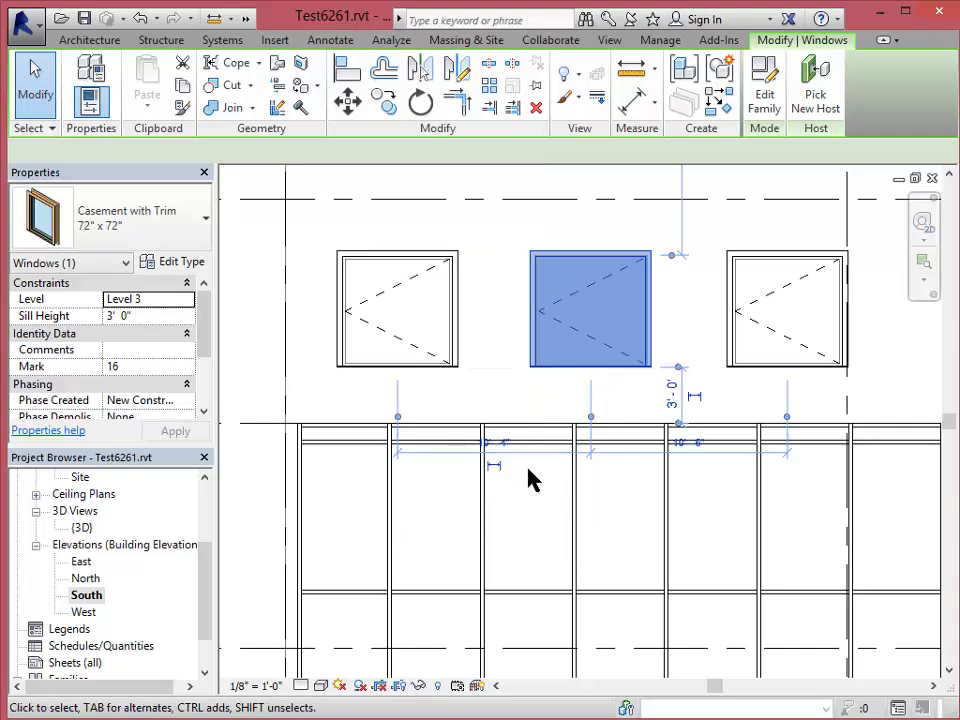
{"action": "left_click", "coordinate": [492, 440]}
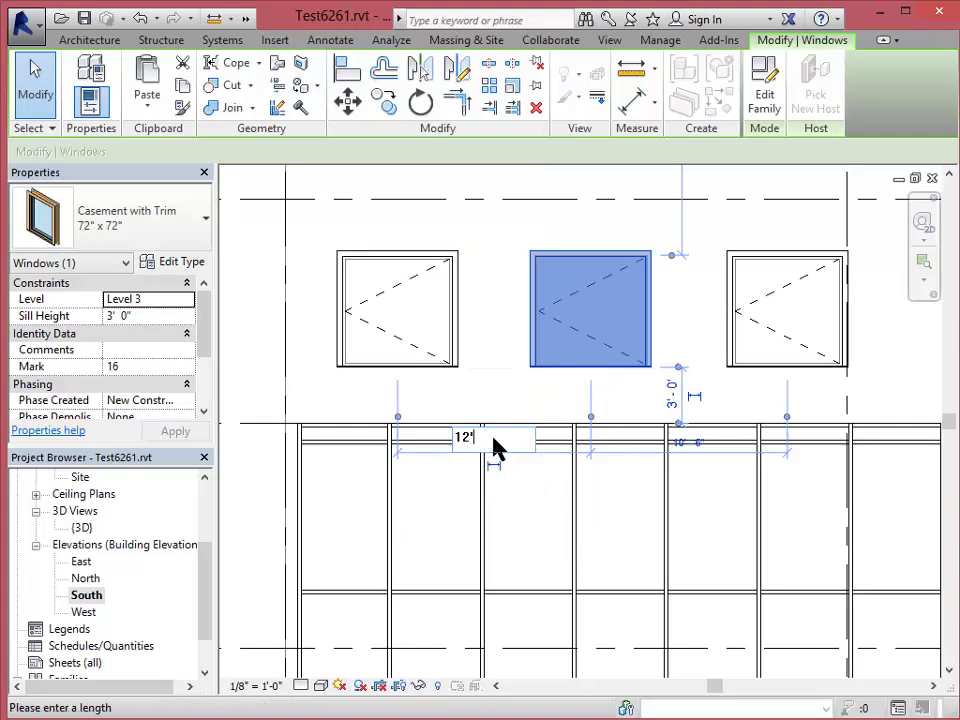
{"action": "type", "text": "12'"}
{"action": "key", "text": "Return"}
{"action": "left_click", "coordinate": [784, 390]}
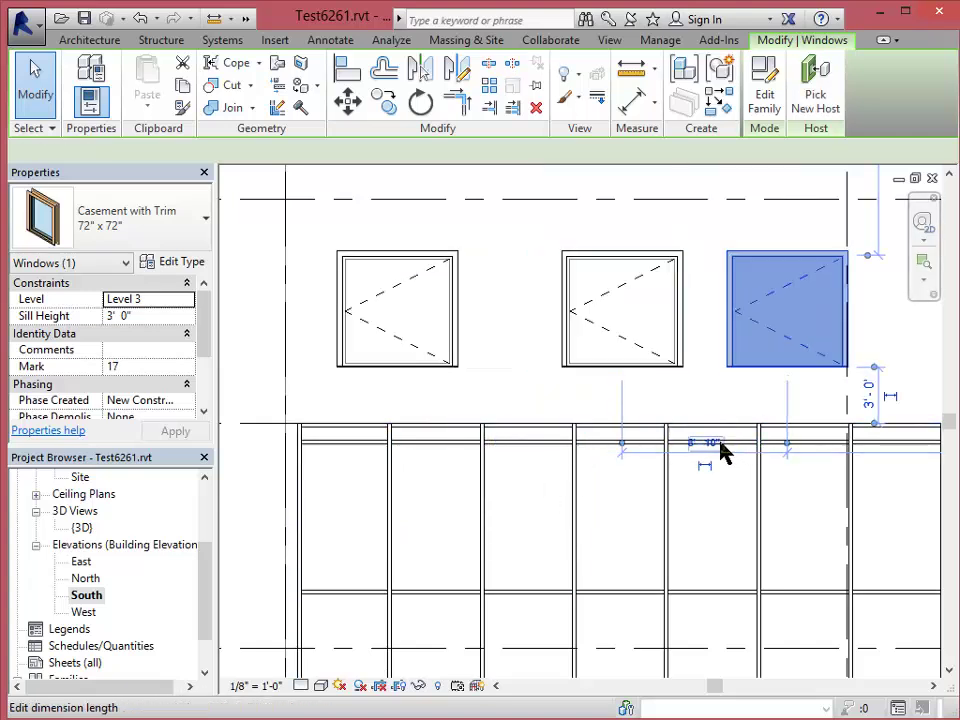
{"action": "left_click", "coordinate": [710, 443]}
{"action": "type", "text": "12"}
{"action": "key", "text": "Return"}
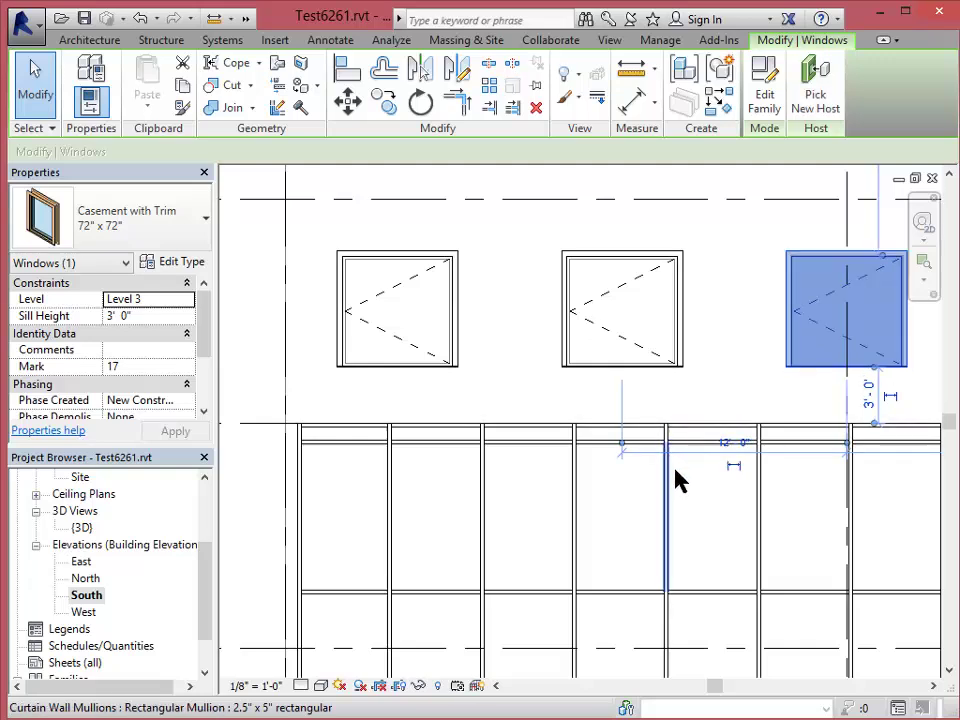
Deselect the windows and pan the elevation to reveal grids C and D
{"action": "scroll", "coordinate": [675, 500], "scroll_direction": "down", "scroll_amount": 4}
{"action": "left_click", "coordinate": [870, 428]}
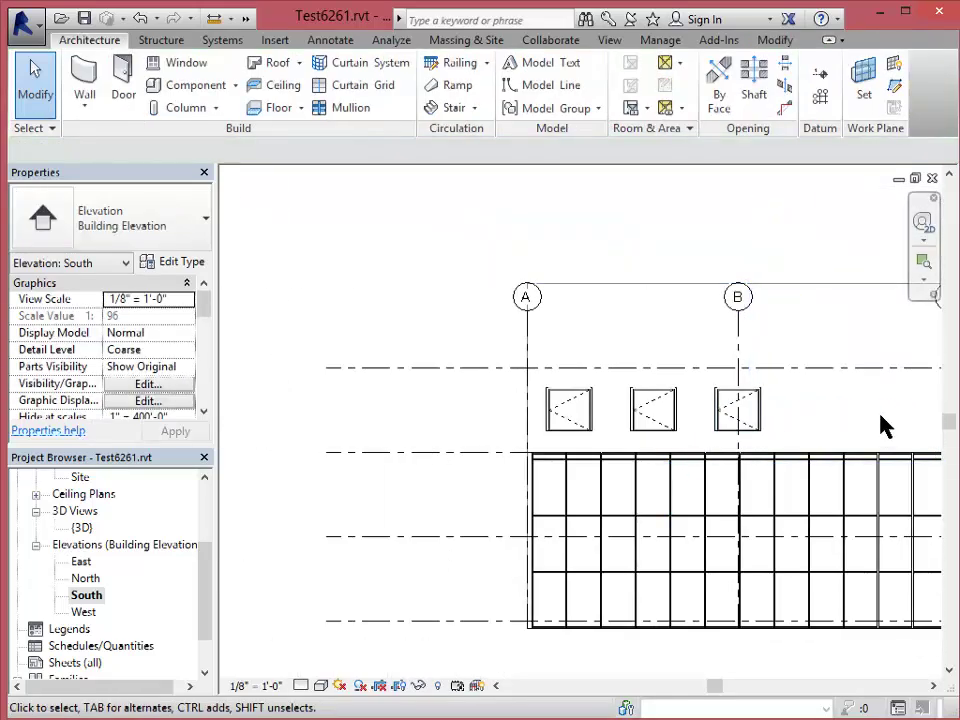
{"action": "right_click", "coordinate": [842, 403]}
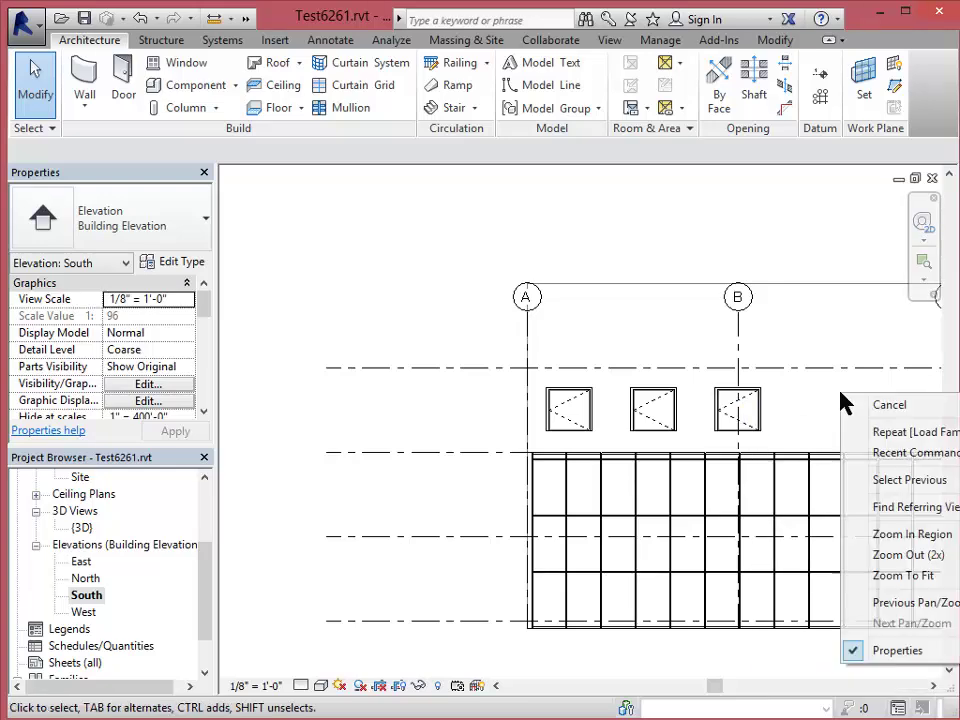
{"action": "left_click", "coordinate": [866, 406]}
{"action": "middle_click_drag", "start_coordinate": [868, 414], "coordinate": [592, 413]}
Copy pairs of windows 24' to the right twice, making seven on Level 3
{"action": "left_click", "coordinate": [484, 422]}
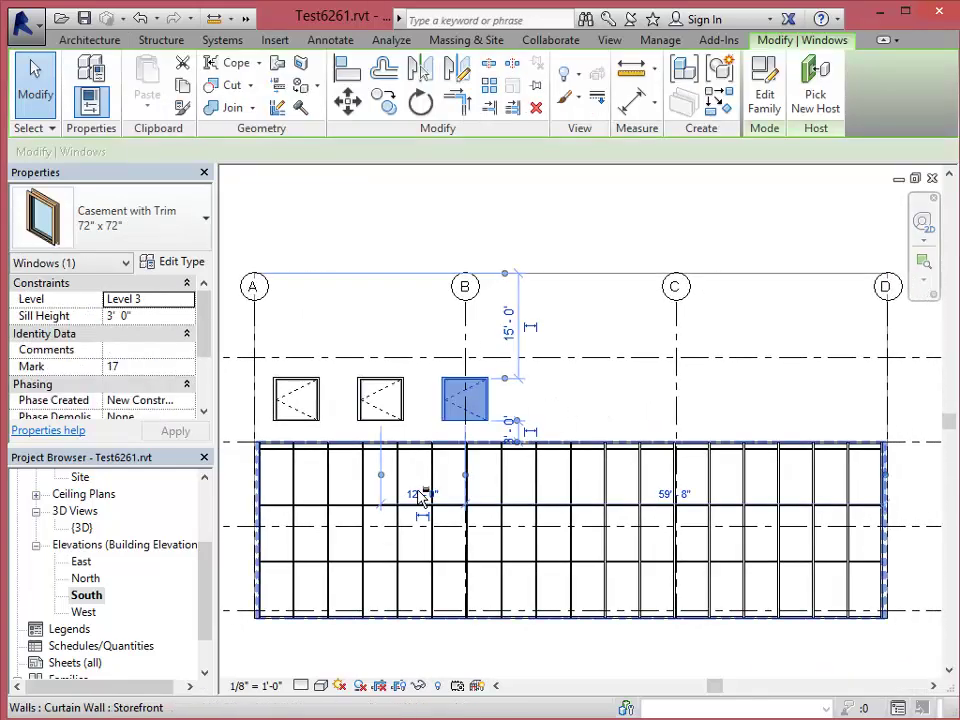
{"action": "left_click", "coordinate": [393, 412], "text": "ctrl"}
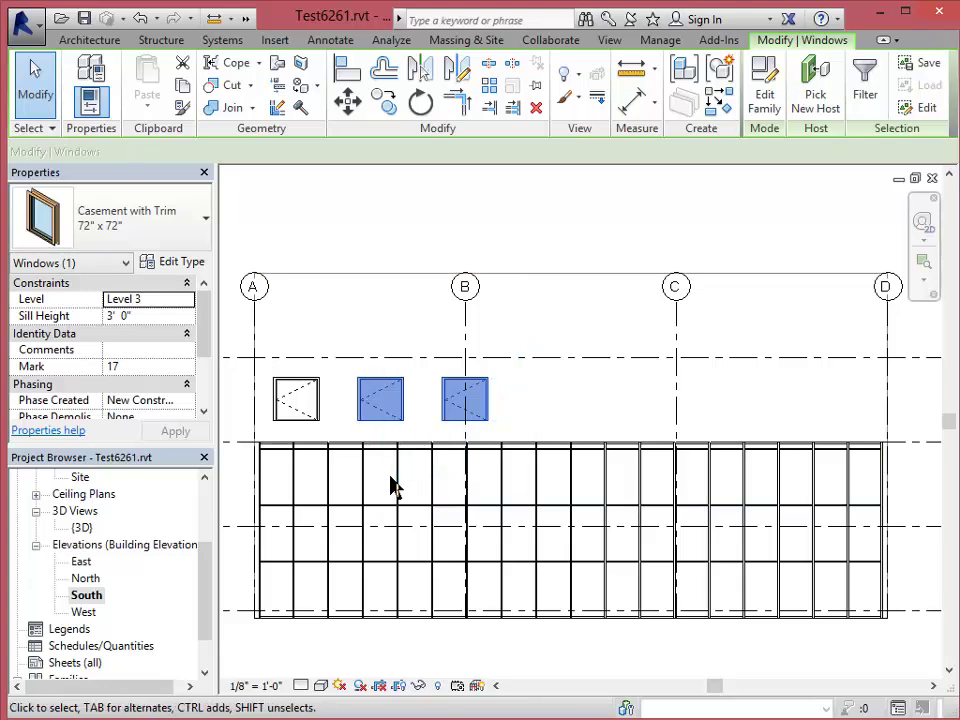
{"action": "left_click", "coordinate": [388, 108]}
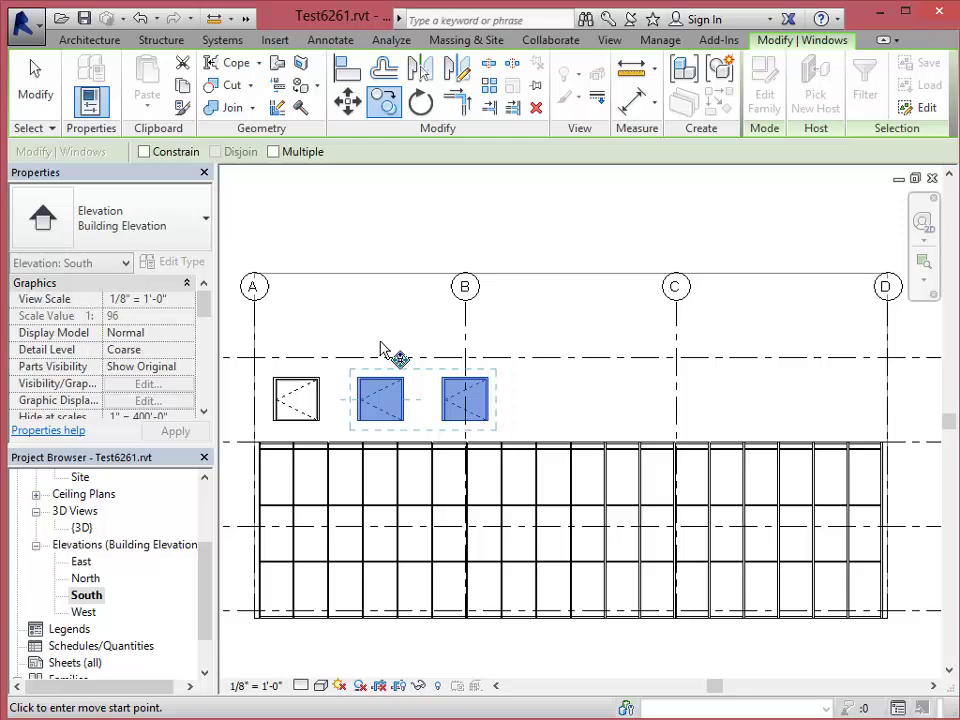
{"action": "left_click", "coordinate": [320, 380]}
{"action": "left_click", "coordinate": [490, 378]}
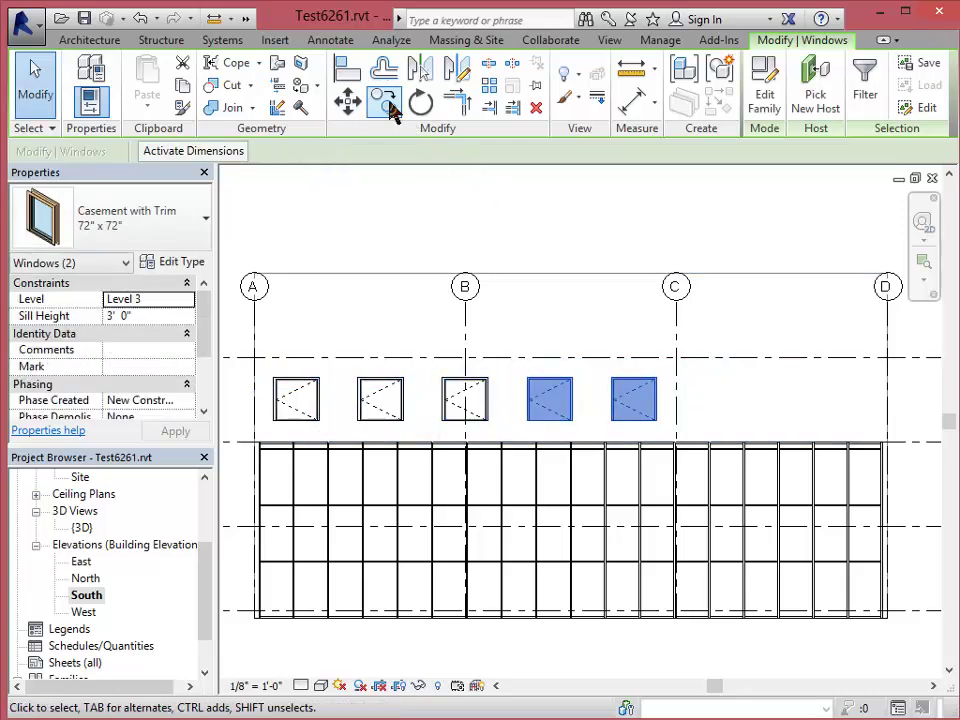
{"action": "left_click", "coordinate": [388, 108]}
{"action": "left_click", "coordinate": [489, 390]}
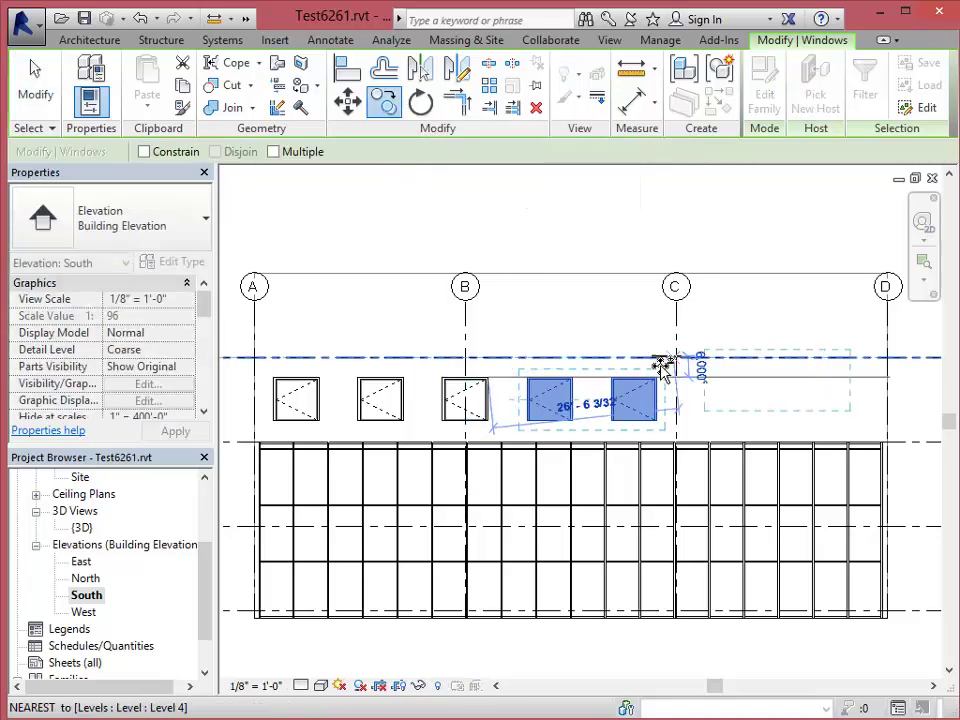
{"action": "left_click", "coordinate": [672, 428]}
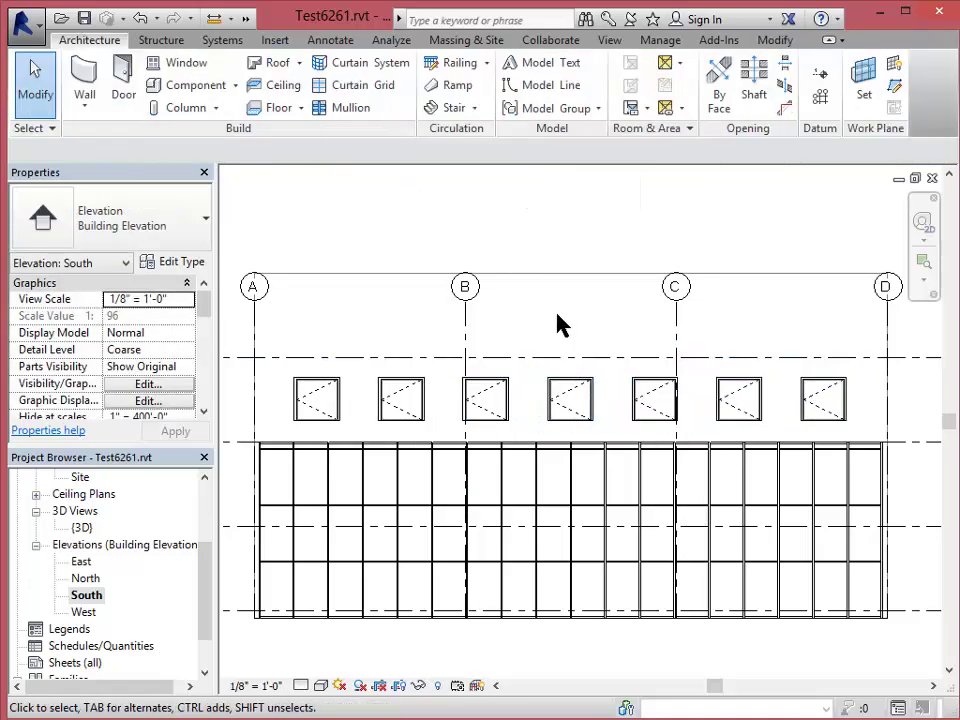
Copy all seven windows up to Level 4 and apply a 3' sill height
{"action": "left_click", "coordinate": [278, 360]}
{"action": "key", "text": "Escape"}
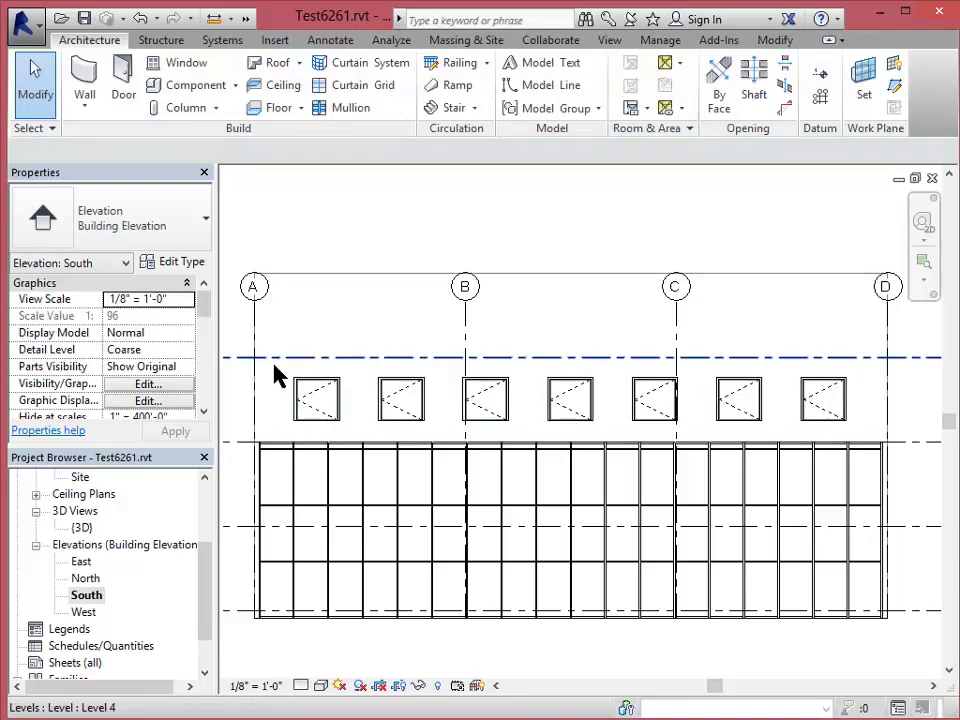
{"action": "left_click_drag", "start_coordinate": [238, 376], "coordinate": [846, 461]}
{"action": "left_click", "coordinate": [384, 102]}
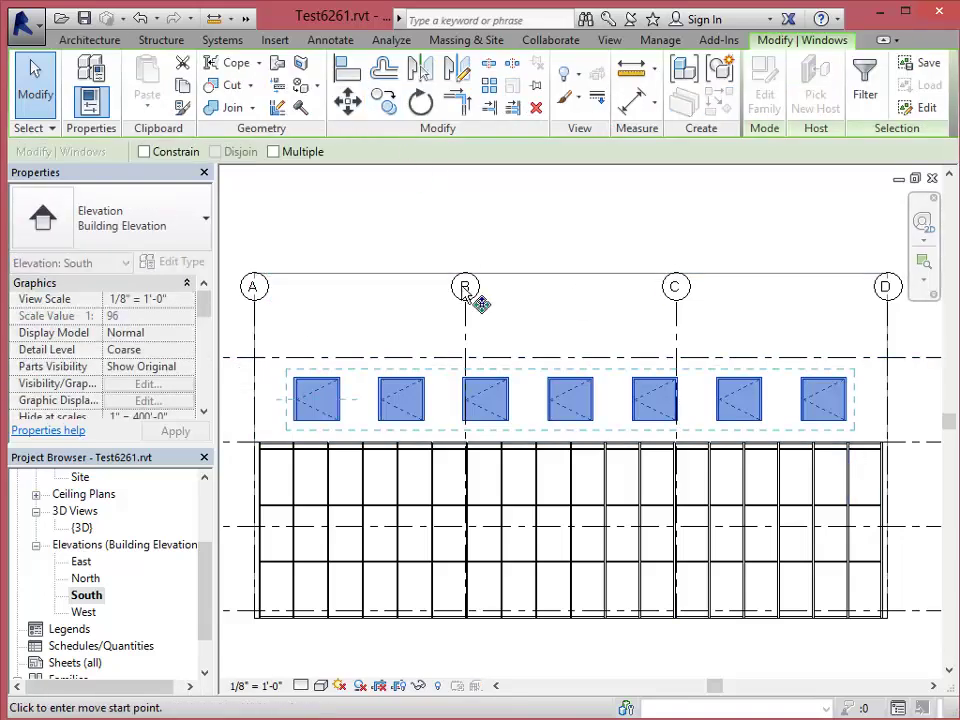
{"action": "left_click", "coordinate": [510, 428]}
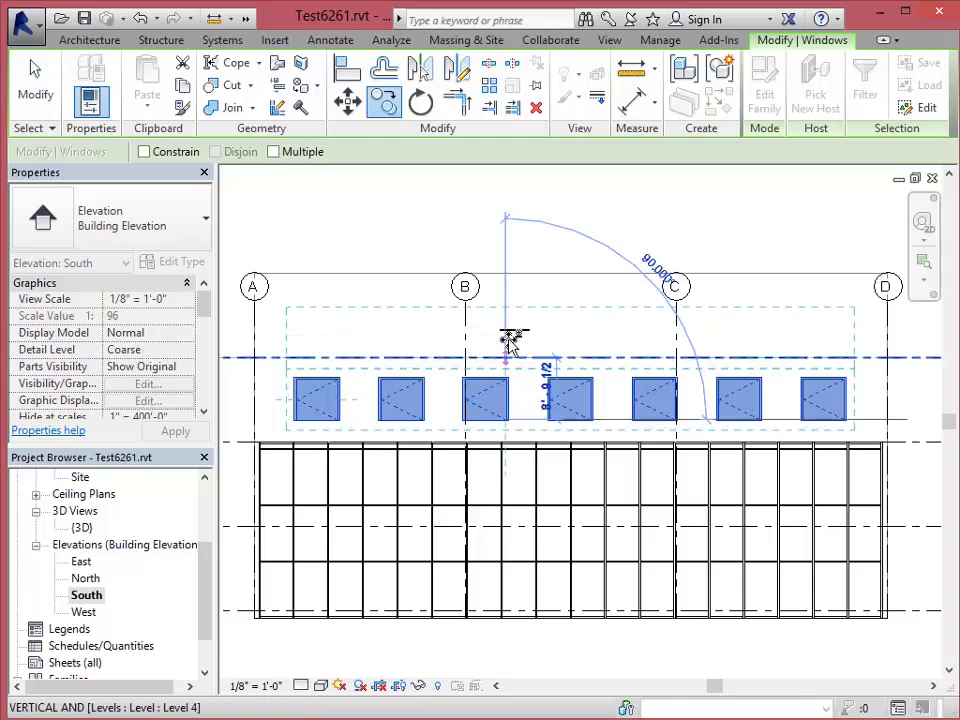
{"action": "left_click", "coordinate": [509, 350]}
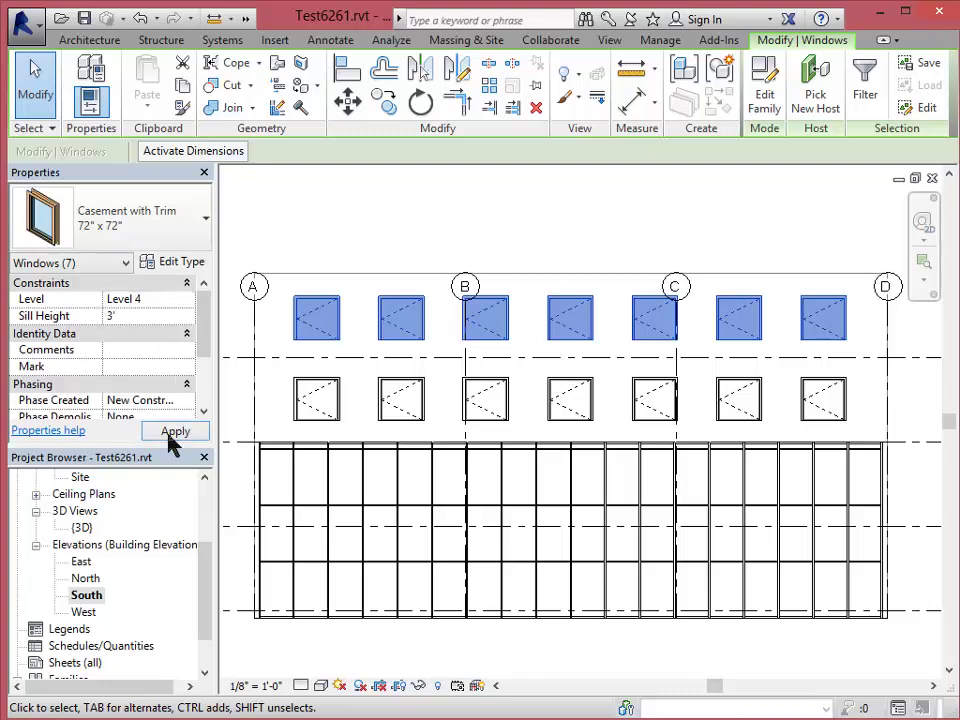
{"action": "left_click", "coordinate": [170, 434]}
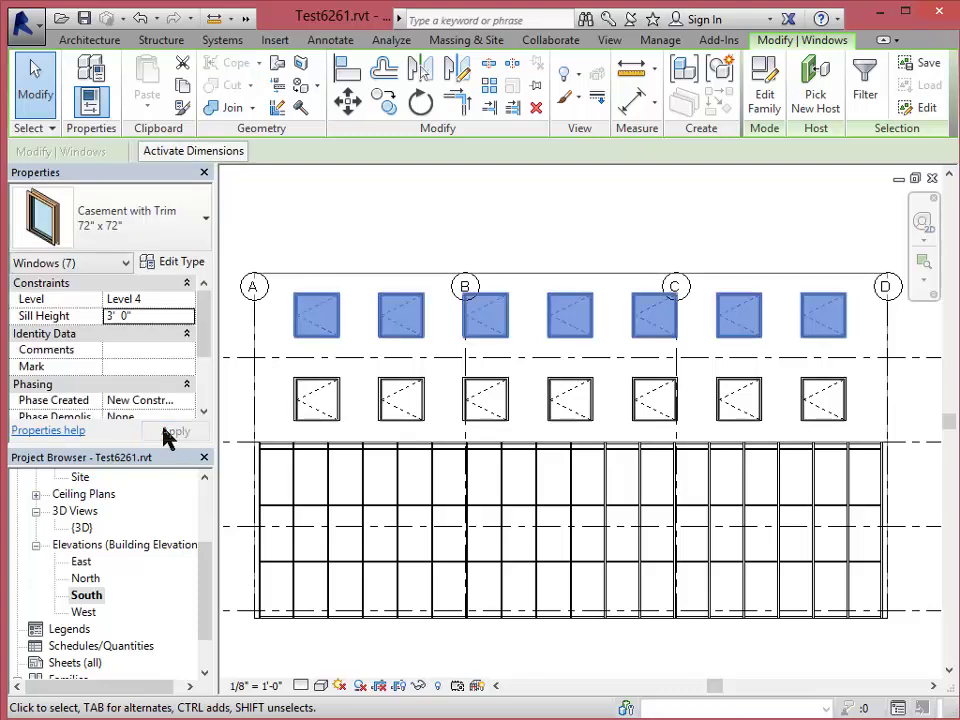
Review both rows of seven windows in the default 3D view and save the project
{"action": "double_click", "coordinate": [85, 528]}
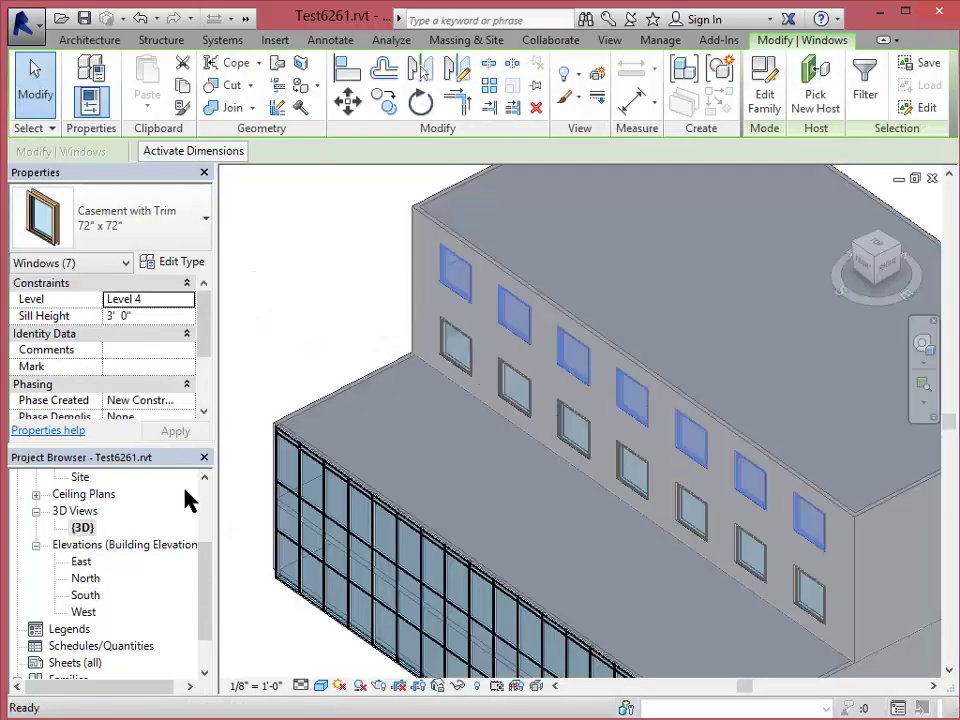
{"action": "left_click", "coordinate": [326, 326]}
{"action": "scroll", "coordinate": [330, 328], "scroll_direction": "down", "scroll_amount": 3}
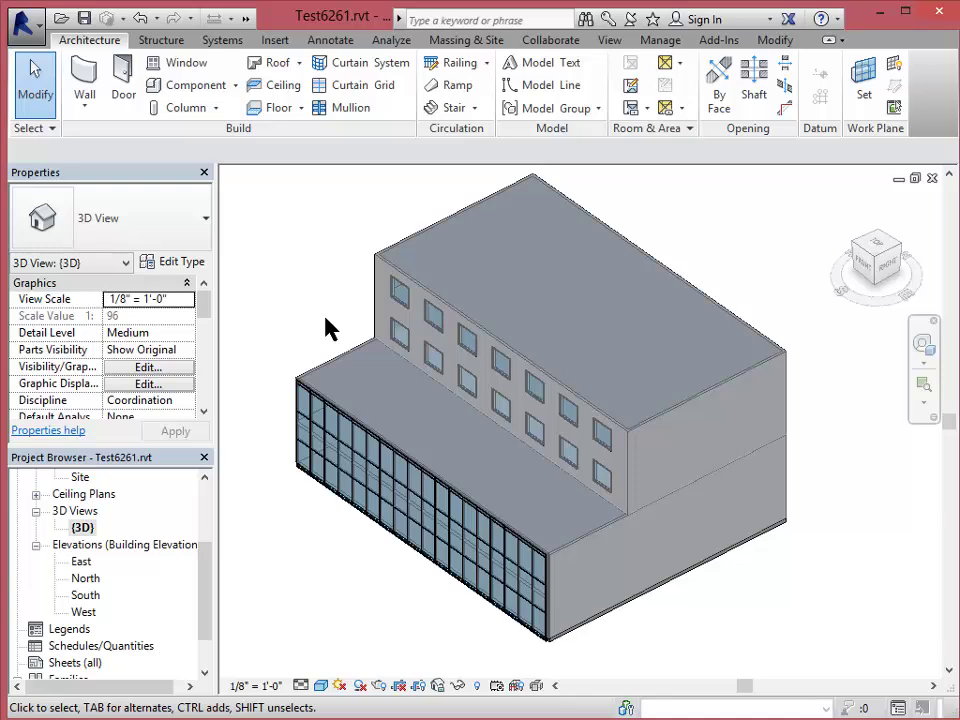
{"action": "left_click", "coordinate": [22, 20]}
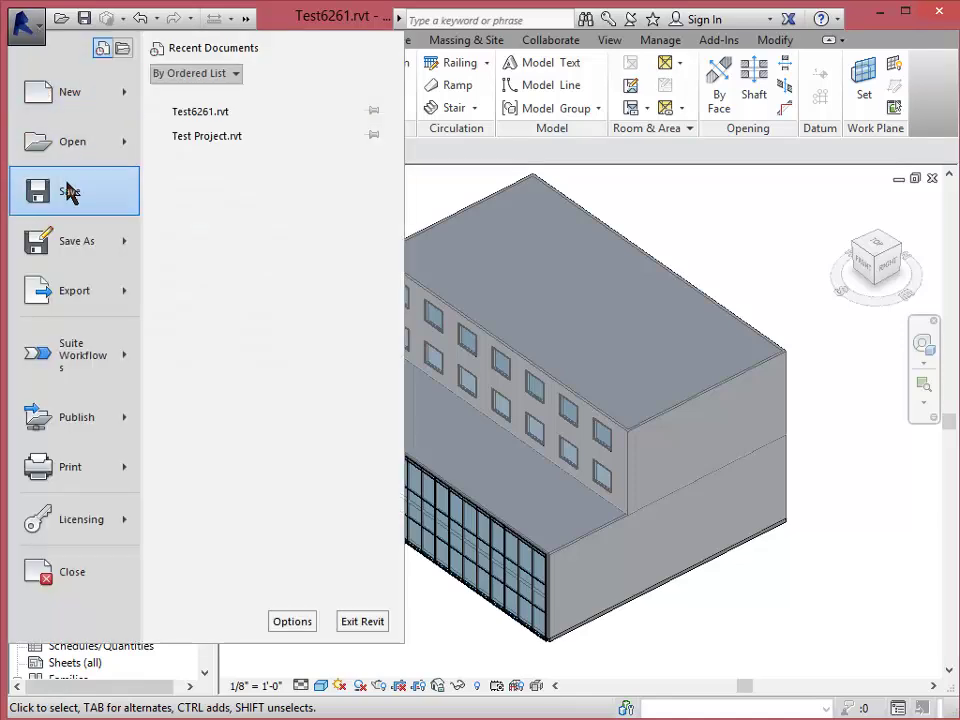